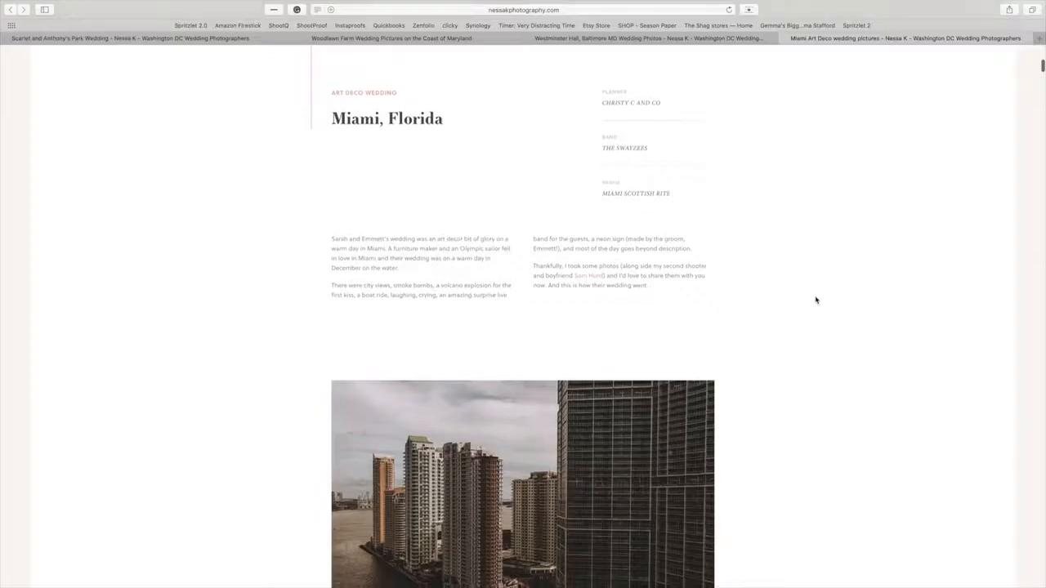
Examine how photos are sequenced in the published Miami Art Deco wedding blog post.
{"action": "scroll", "coordinate": [815, 300], "scroll_direction": "down", "scroll_amount": 10}
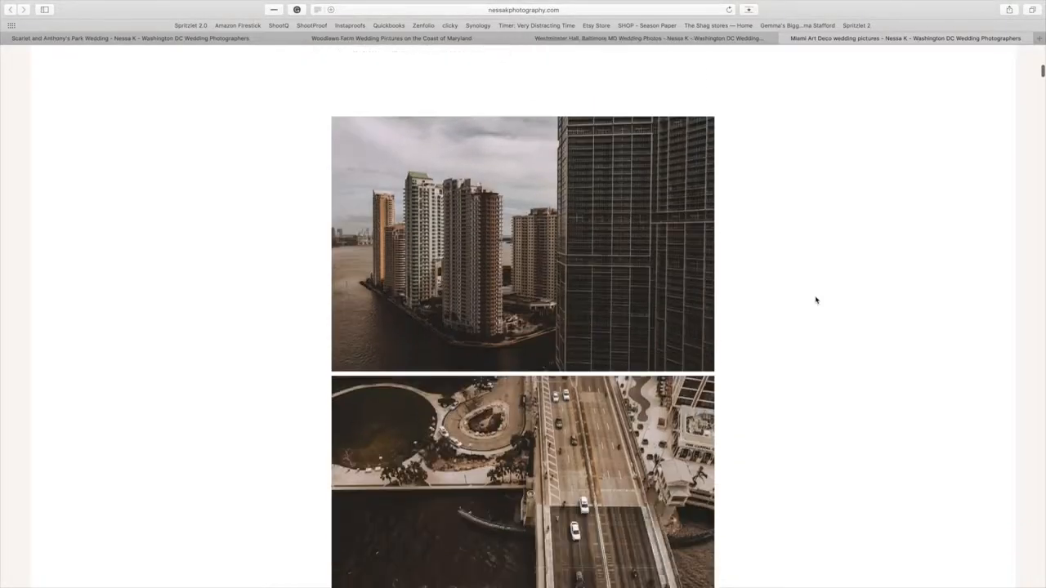
{"action": "scroll", "coordinate": [816, 300], "scroll_direction": "down", "scroll_amount": 5}
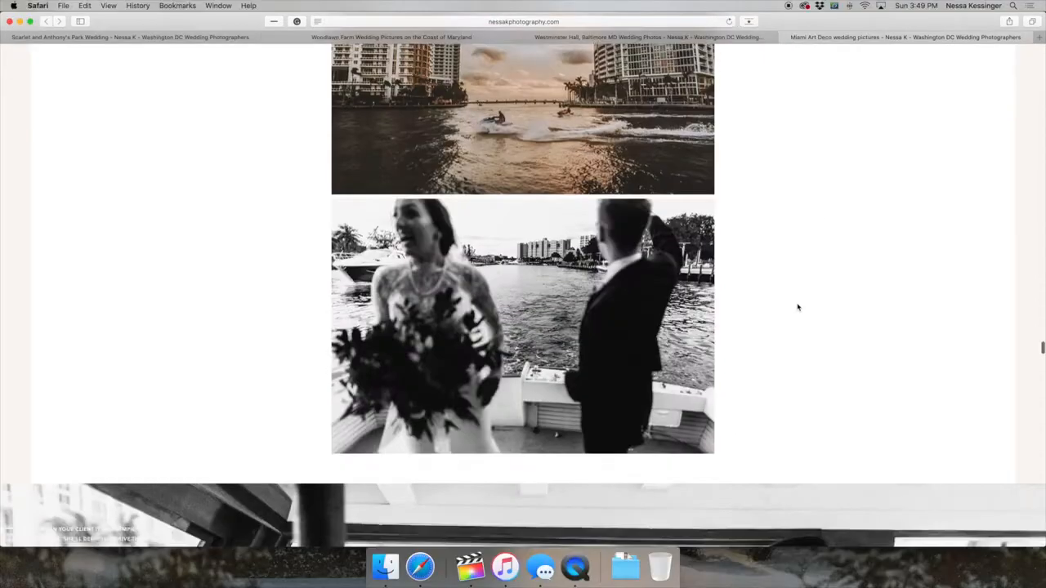
{"action": "scroll", "coordinate": [799, 306], "scroll_direction": "down", "scroll_amount": 8}
{"action": "scroll", "coordinate": [799, 306], "scroll_direction": "down", "scroll_amount": 15}
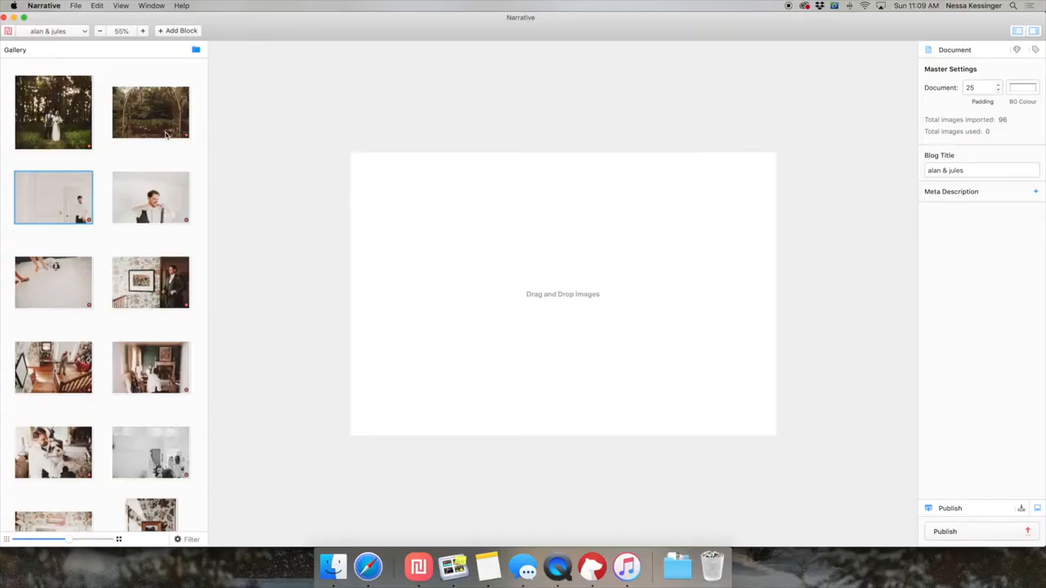
In Narrative, place the portrait photos of the wall clock and the framed poster side by side on the blank canvas.
{"action": "scroll", "coordinate": [166, 133], "scroll_direction": "down", "scroll_amount": 5}
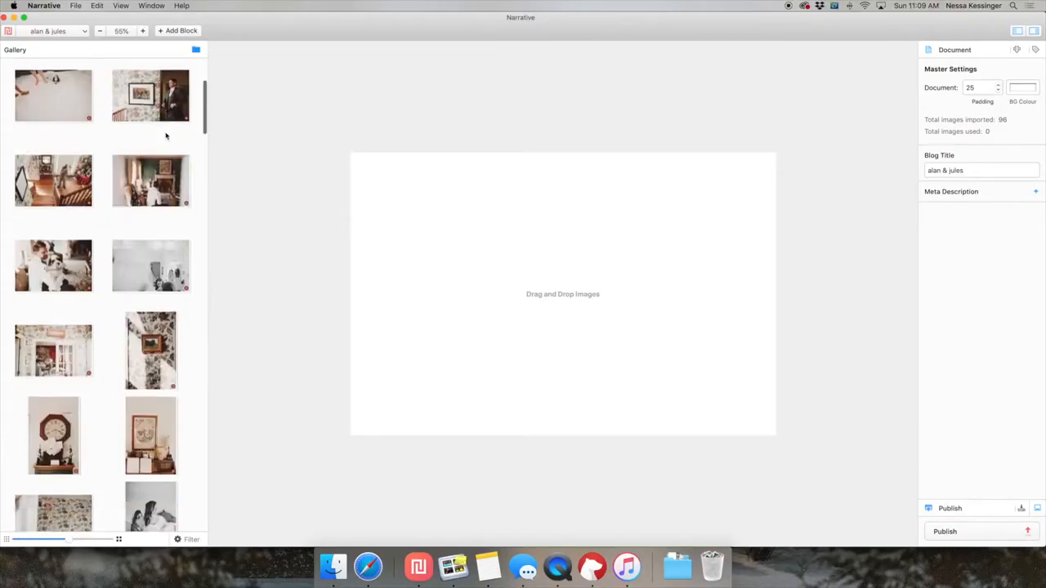
{"action": "scroll", "coordinate": [74, 274], "scroll_direction": "down", "scroll_amount": 3}
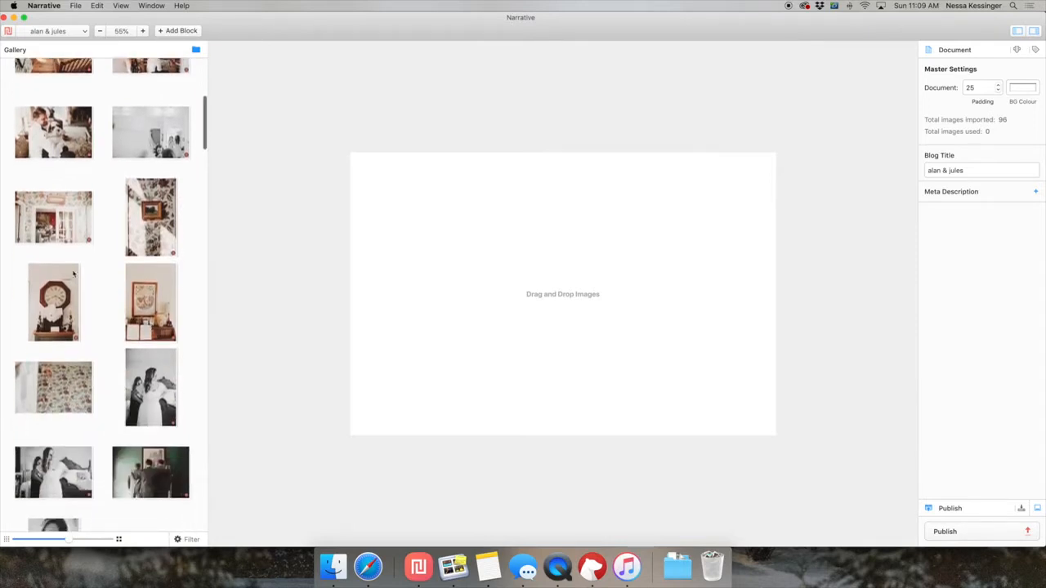
{"action": "scroll", "coordinate": [94, 412], "scroll_direction": "up", "scroll_amount": 1}
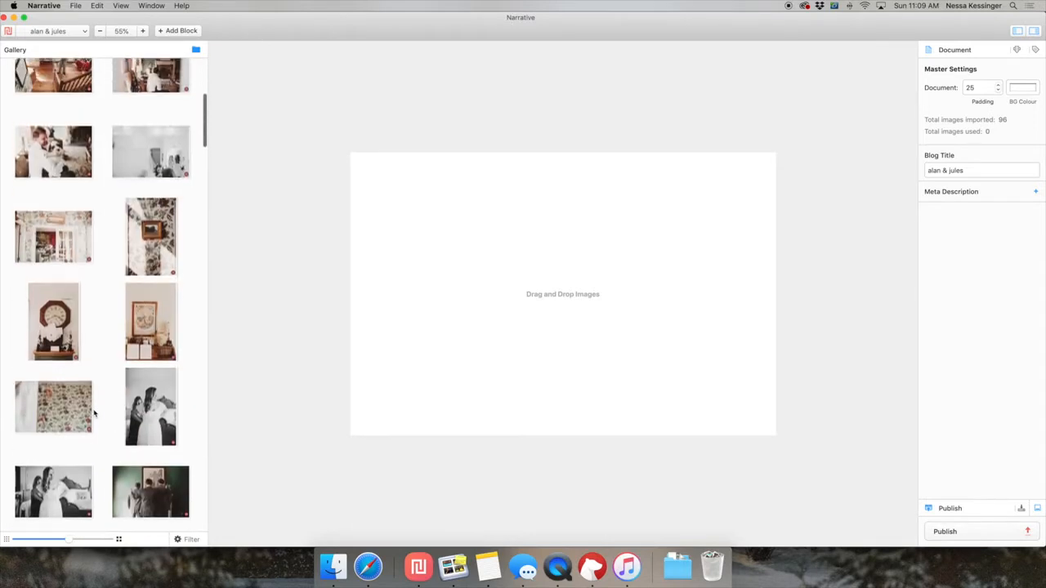
{"action": "left_click", "coordinate": [135, 335]}
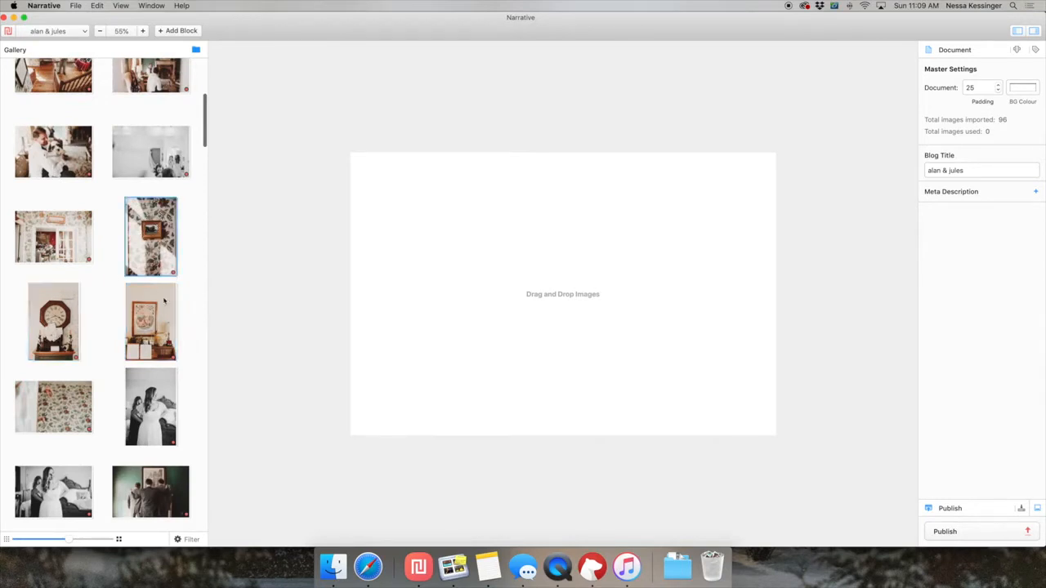
{"action": "left_click", "coordinate": [39, 340], "text": "super"}
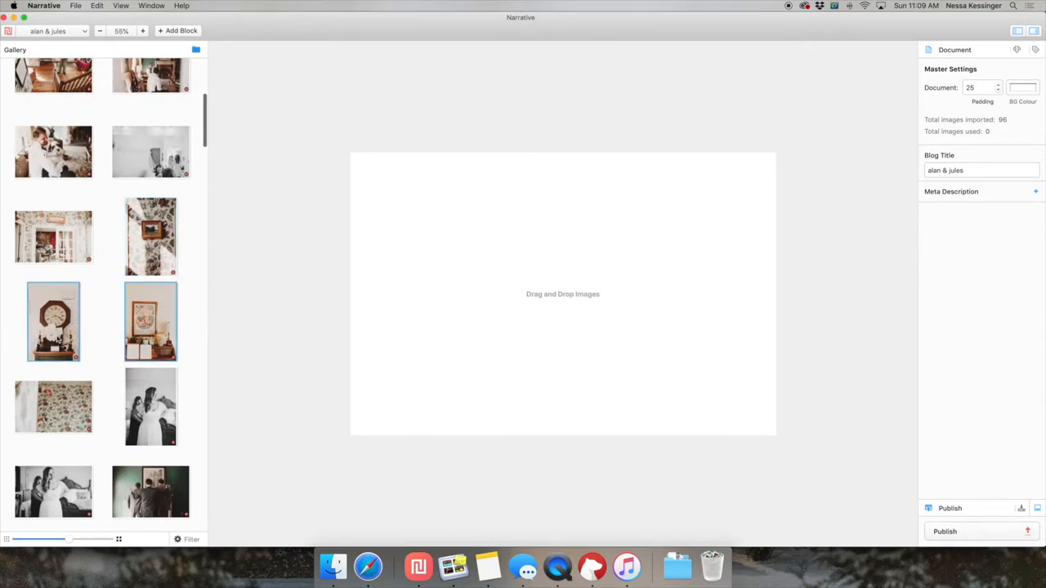
{"action": "left_click_drag", "start_coordinate": [150, 323], "coordinate": [495, 303]}
{"action": "left_click", "coordinate": [499, 306]}
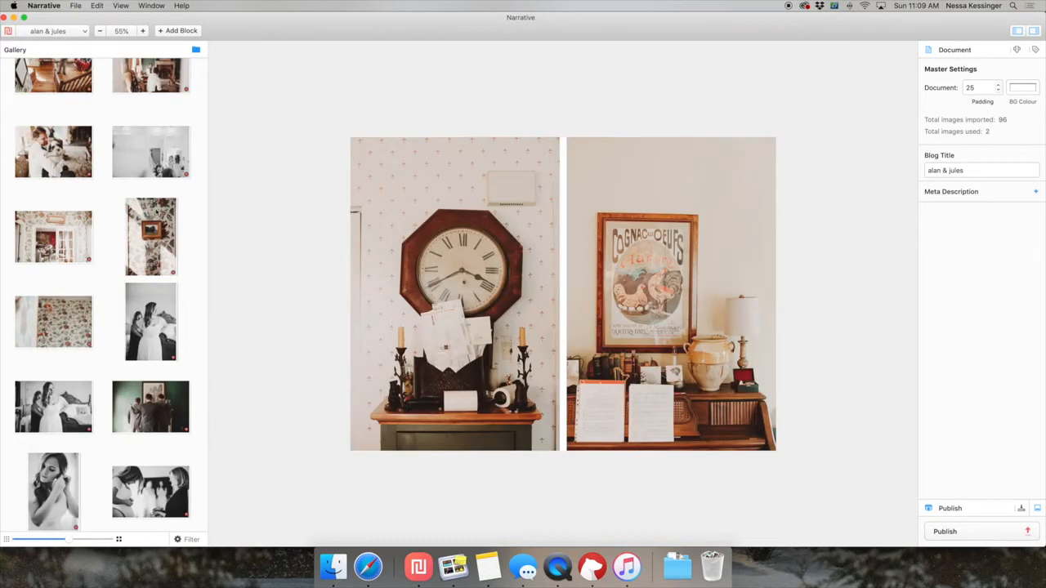
Put the sunlit floral wallpaper portrait beside the clock in place of the poster, and add the dog on the tiled floor below.
{"action": "left_click", "coordinate": [169, 248]}
{"action": "left_click_drag", "start_coordinate": [145, 249], "coordinate": [346, 308]}
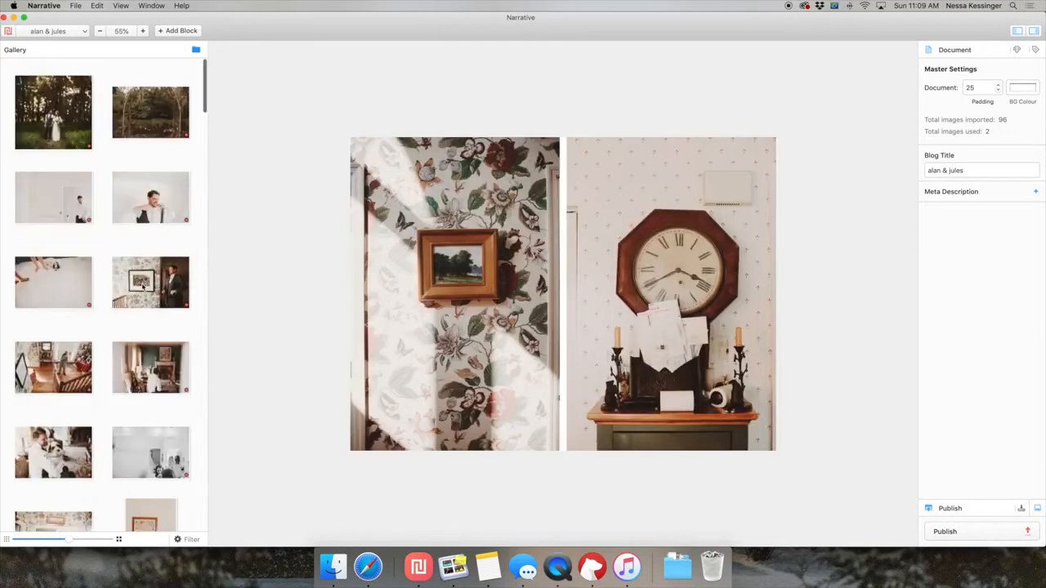
{"action": "scroll", "coordinate": [142, 286], "scroll_direction": "down", "scroll_amount": 2}
{"action": "left_click_drag", "start_coordinate": [84, 236], "coordinate": [605, 476]}
{"action": "scroll", "coordinate": [814, 408], "scroll_direction": "down", "scroll_amount": 2}
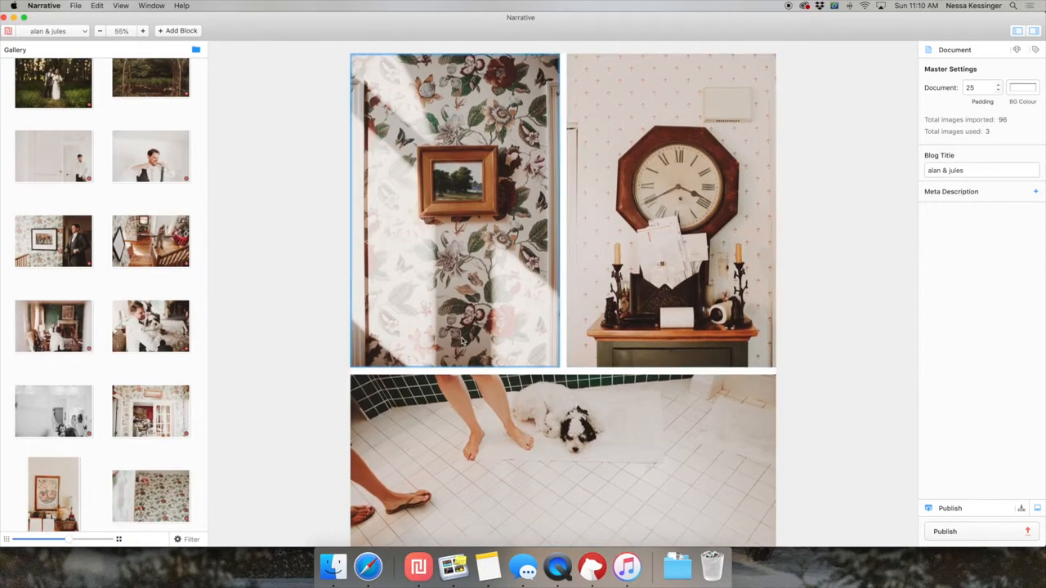
Append the photo of the man fixing his cuff and the one of the suited man beside the horse picture as full-width images.
{"action": "scroll", "coordinate": [463, 341], "scroll_direction": "down", "scroll_amount": 5}
{"action": "scroll", "coordinate": [463, 342], "scroll_direction": "down", "scroll_amount": 4}
{"action": "left_click_drag", "start_coordinate": [53, 155], "coordinate": [656, 485]}
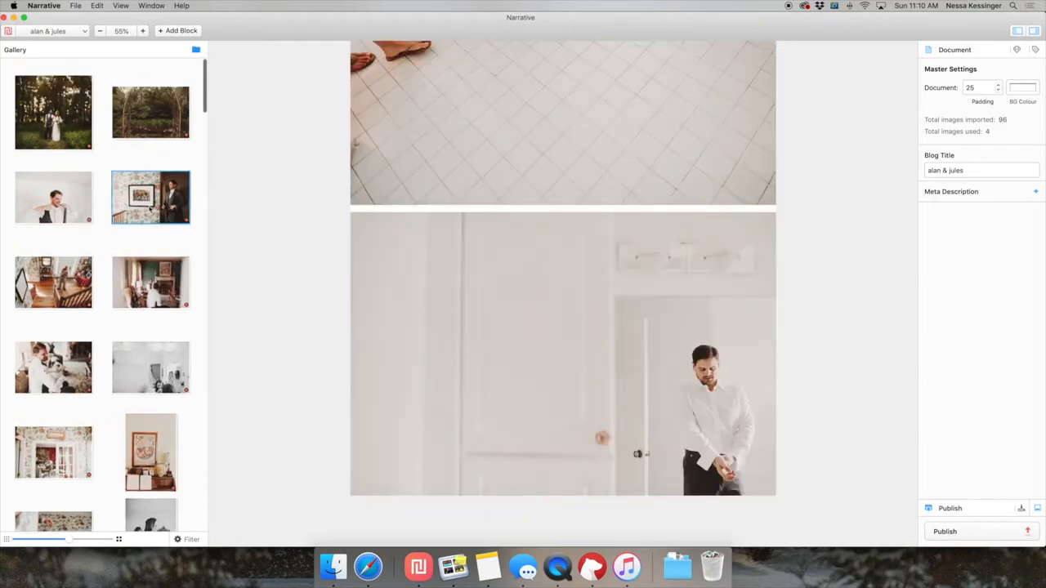
{"action": "left_click_drag", "start_coordinate": [150, 209], "coordinate": [482, 483]}
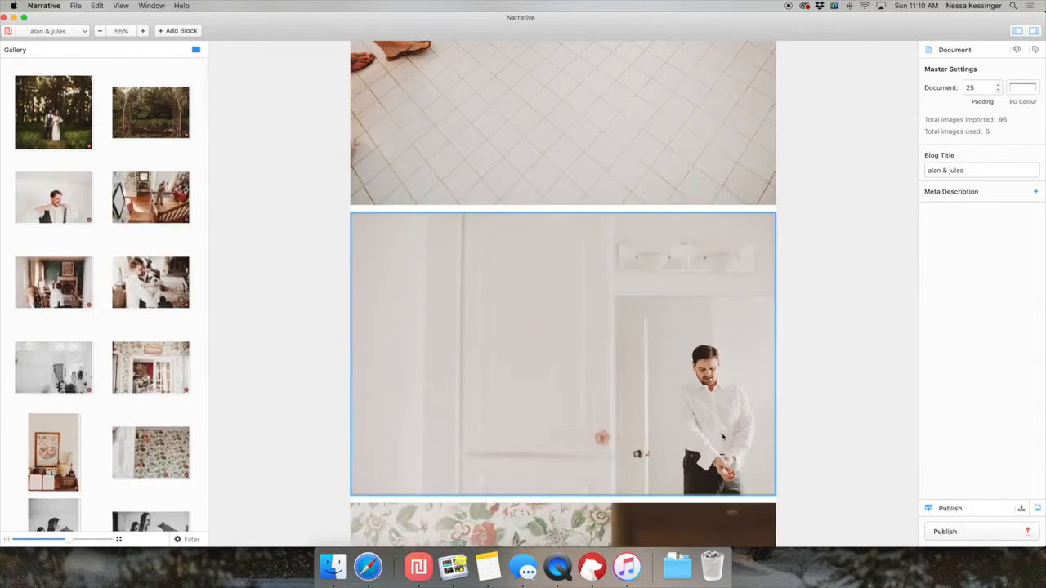
Append the photo of three men facing the green wall, followed by the black-and-white dressing room landscape.
{"action": "left_click", "coordinate": [116, 217]}
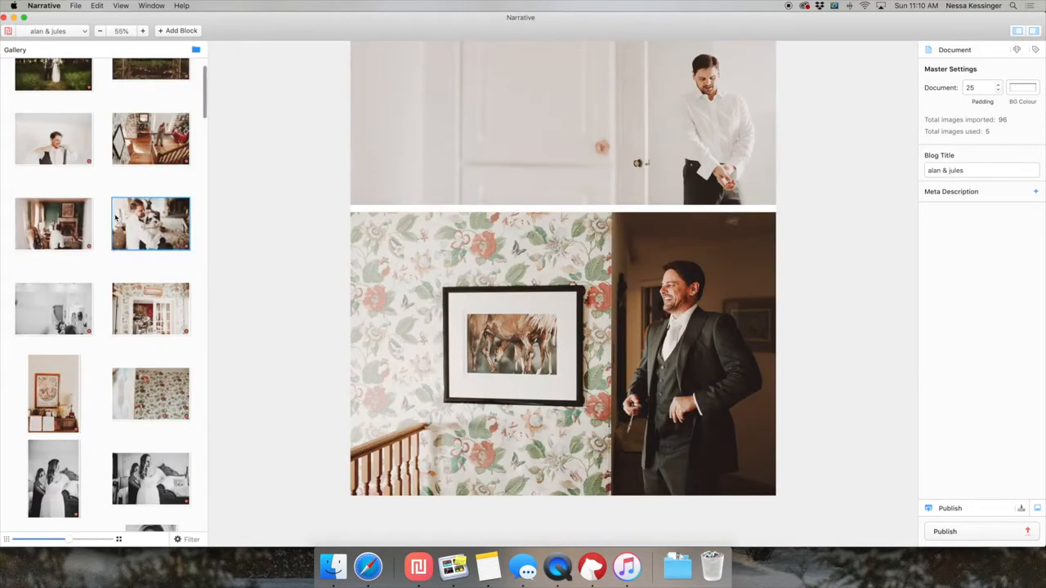
{"action": "scroll", "coordinate": [188, 150], "scroll_direction": "up", "scroll_amount": 2}
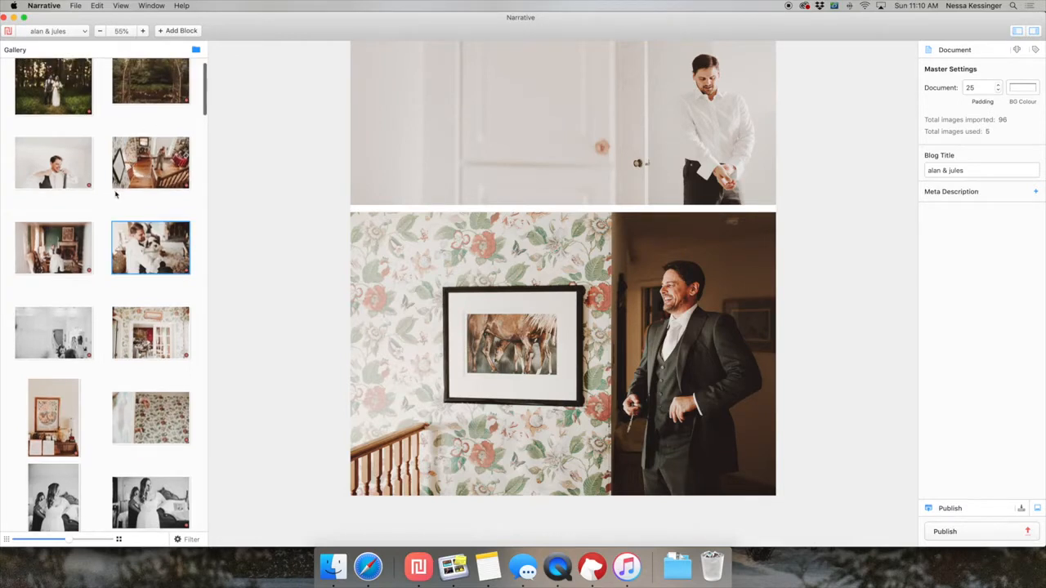
{"action": "scroll", "coordinate": [62, 409], "scroll_direction": "down", "scroll_amount": 8}
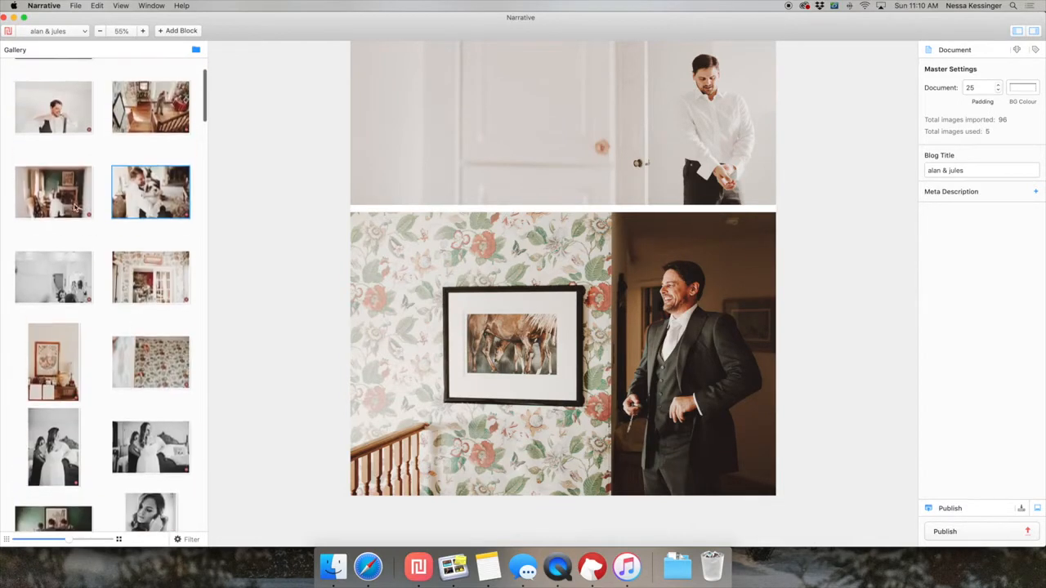
{"action": "left_click", "coordinate": [62, 448]}
{"action": "left_click_drag", "start_coordinate": [51, 462], "coordinate": [501, 488]}
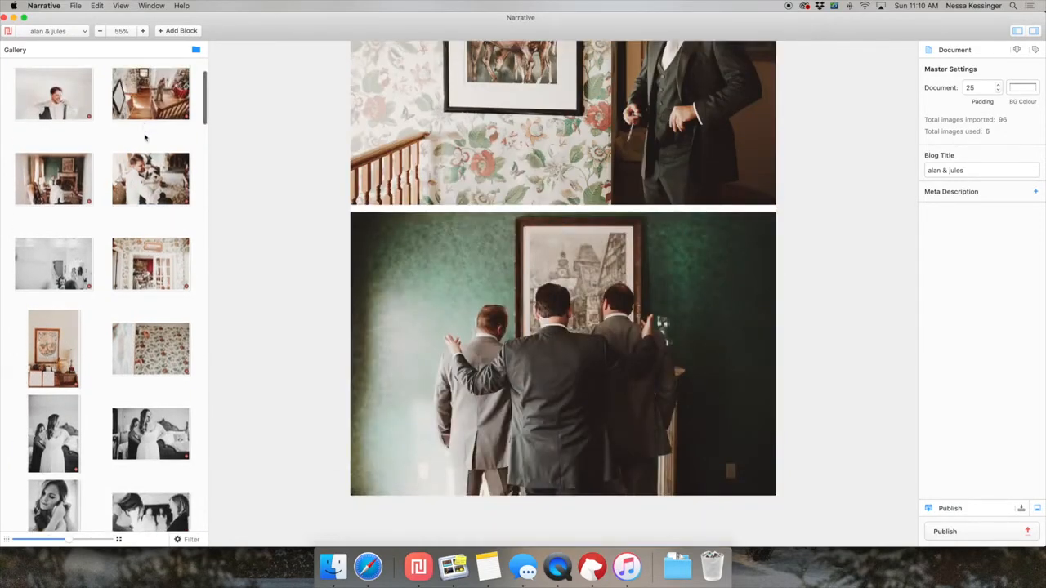
{"action": "left_click_drag", "start_coordinate": [74, 263], "coordinate": [533, 490]}
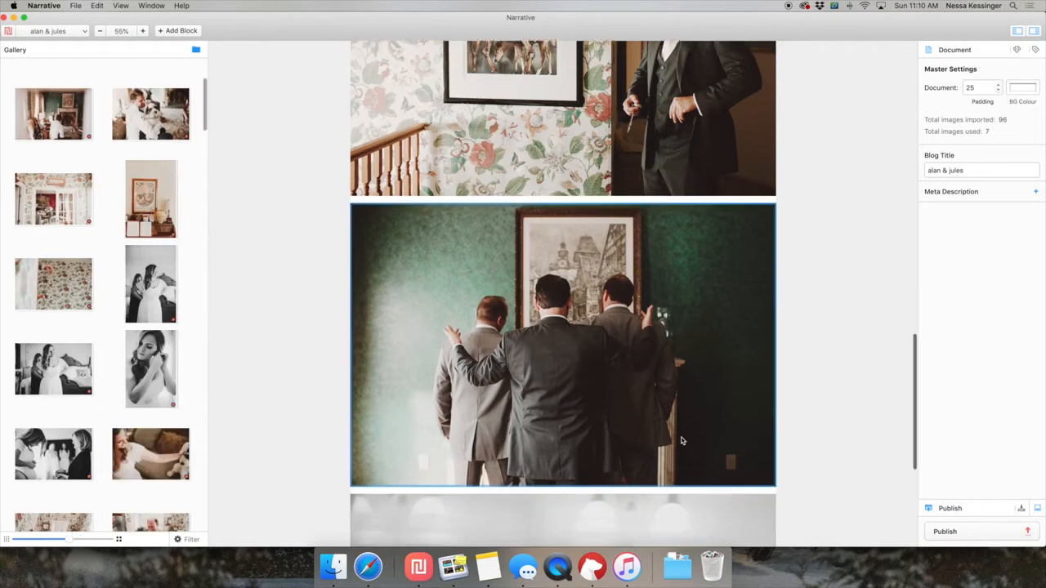
Append the four black-and-white bride photos, pairing the dress and earring portraits side by side above the two full-width landscapes.
{"action": "left_click", "coordinate": [147, 321]}
{"action": "left_click_drag", "start_coordinate": [152, 389], "coordinate": [558, 502]}
{"action": "scroll", "coordinate": [596, 474], "scroll_direction": "down", "scroll_amount": 5}
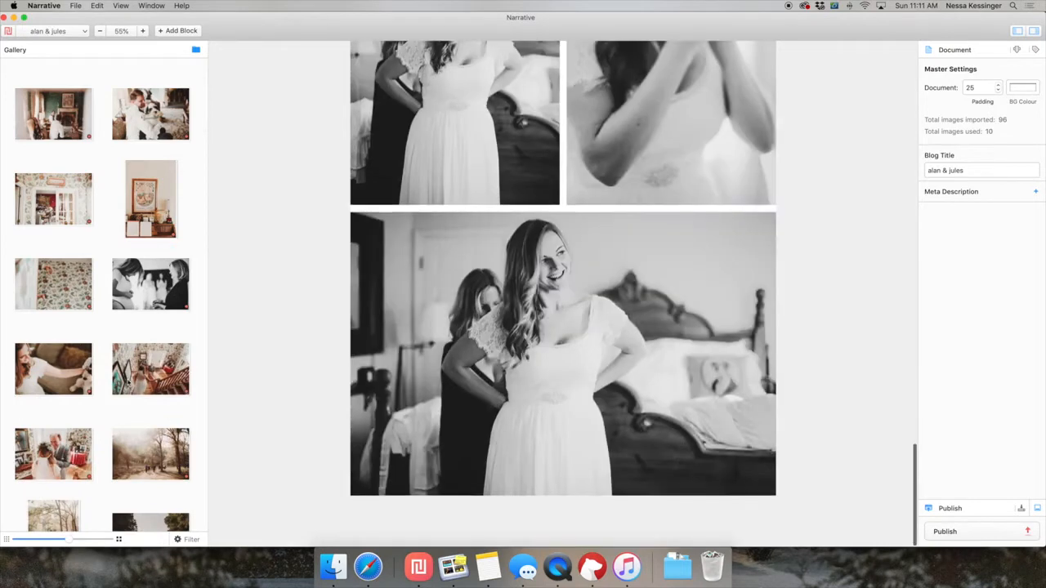
{"action": "left_click_drag", "start_coordinate": [170, 288], "coordinate": [314, 343]}
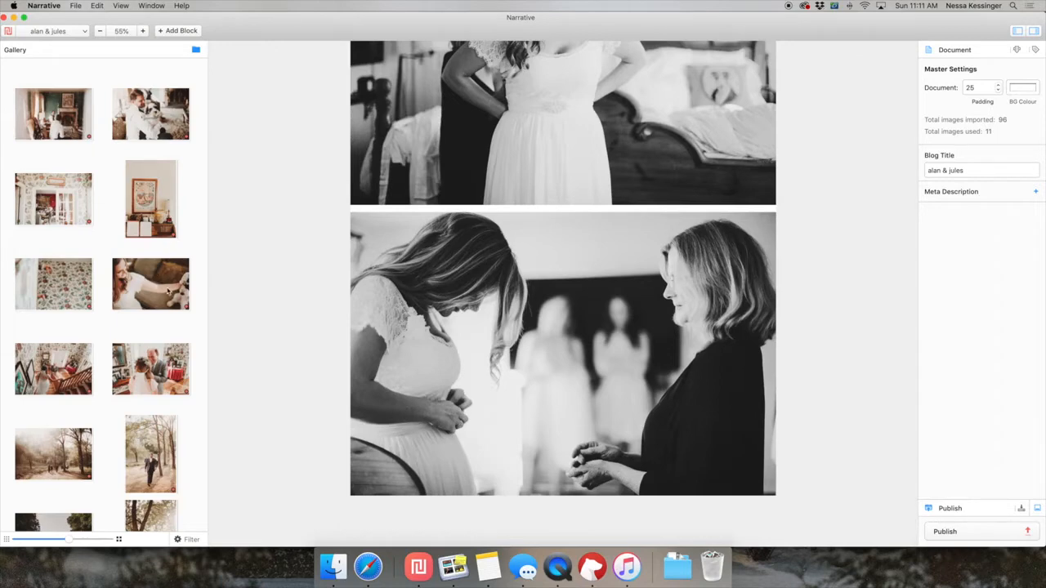
Append the full-width photos of the bride petting the dog, the wallpapered doorway, and the hand holding a glass against floral wallpaper.
{"action": "double_click", "coordinate": [135, 287]}
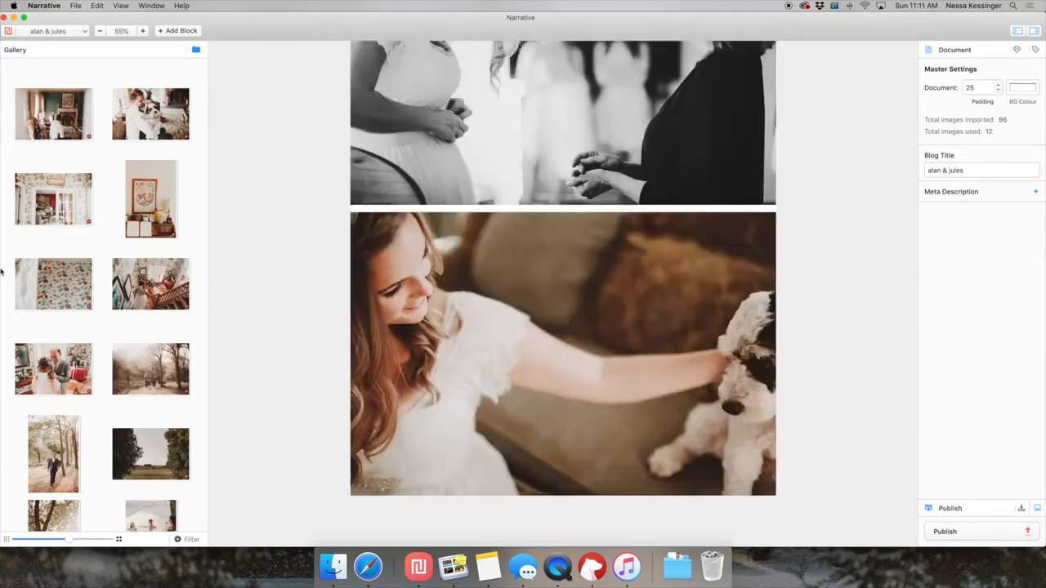
{"action": "double_click", "coordinate": [54, 198]}
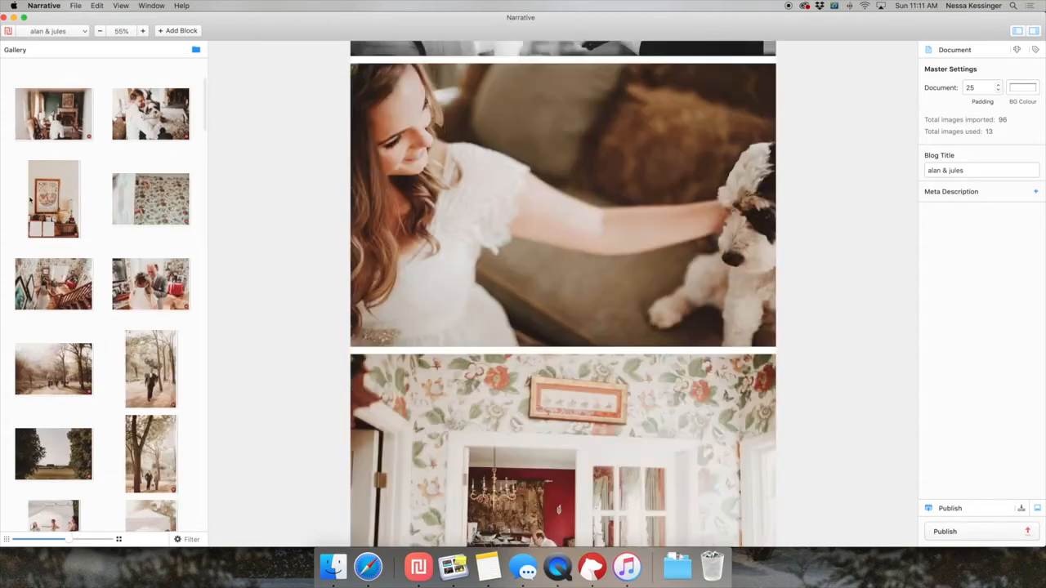
{"action": "scroll", "coordinate": [161, 222], "scroll_direction": "up", "scroll_amount": 2}
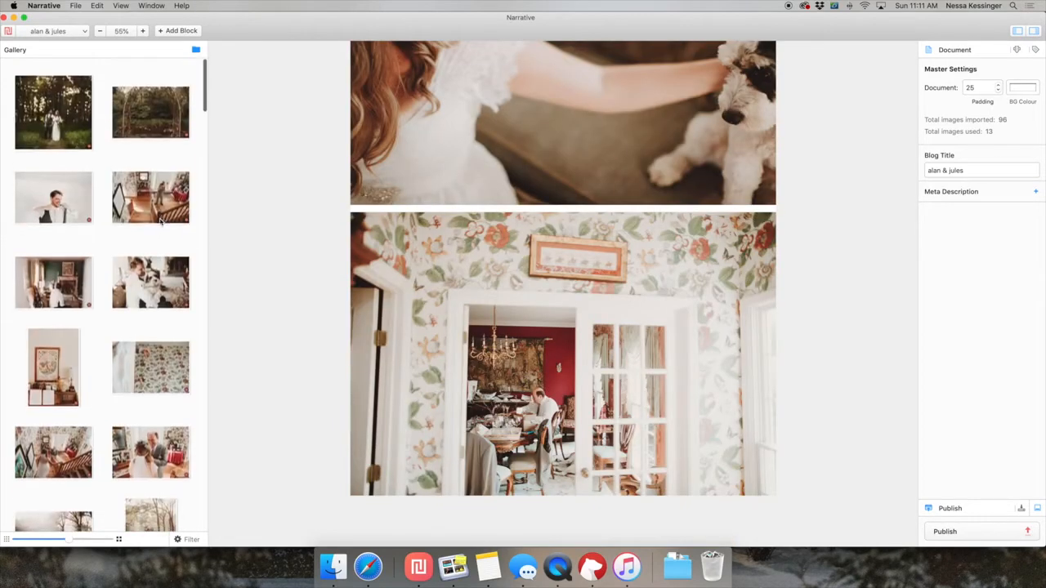
{"action": "double_click", "coordinate": [152, 186]}
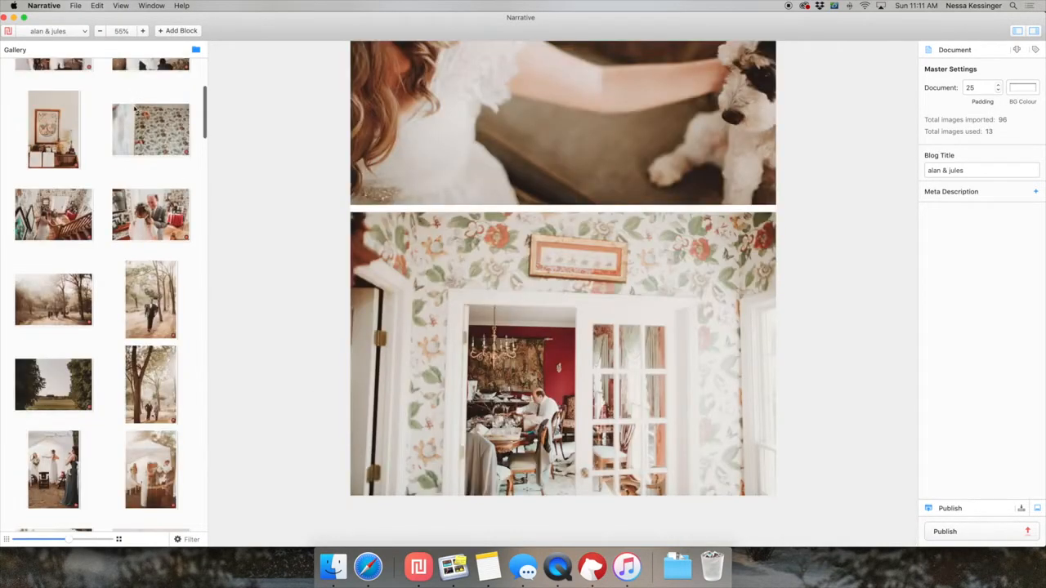
{"action": "left_click", "coordinate": [157, 123]}
{"action": "double_click", "coordinate": [165, 122]}
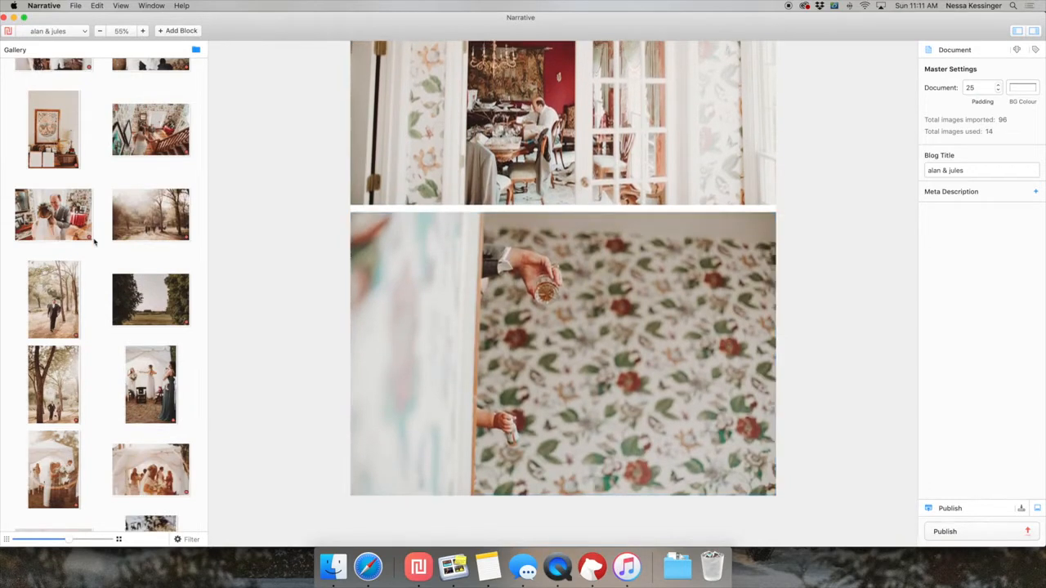
Append the bride's two hallway photos with the man in grey, and the woodland path photo with the open field landscape above it.
{"action": "double_click", "coordinate": [151, 141]}
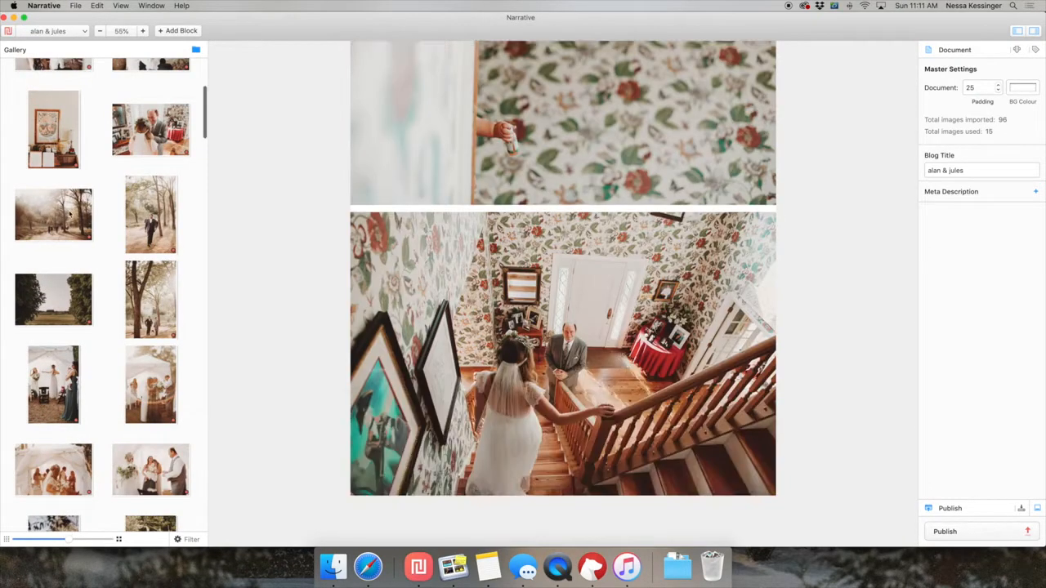
{"action": "double_click", "coordinate": [81, 206]}
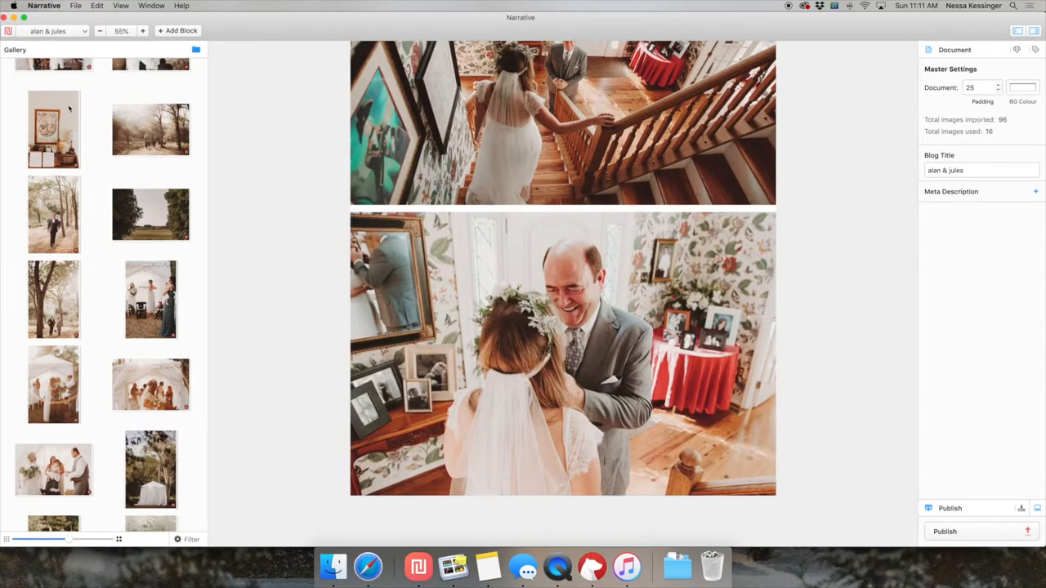
{"action": "double_click", "coordinate": [155, 130]}
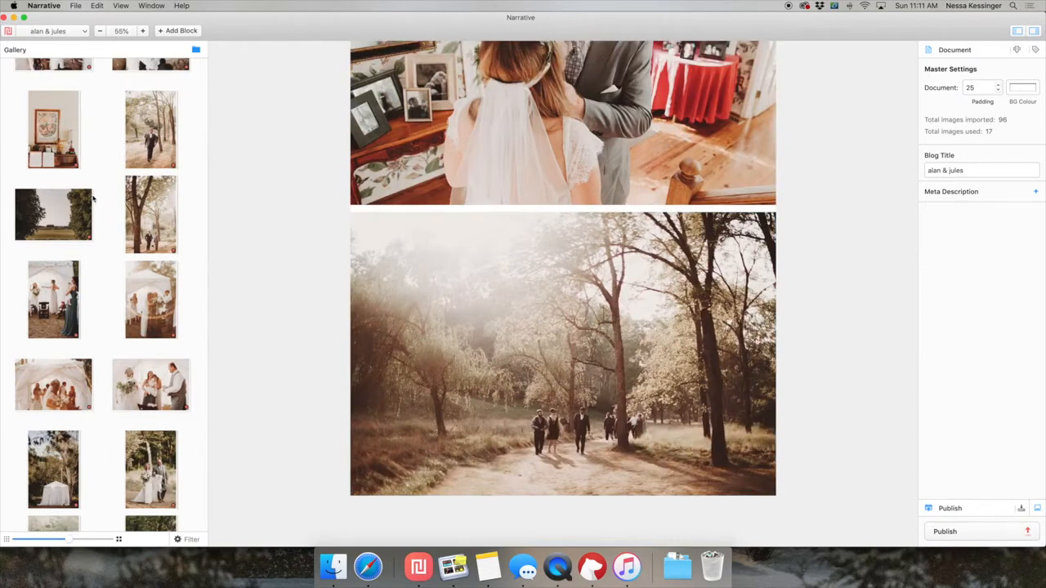
{"action": "left_click_drag", "start_coordinate": [73, 211], "coordinate": [424, 195]}
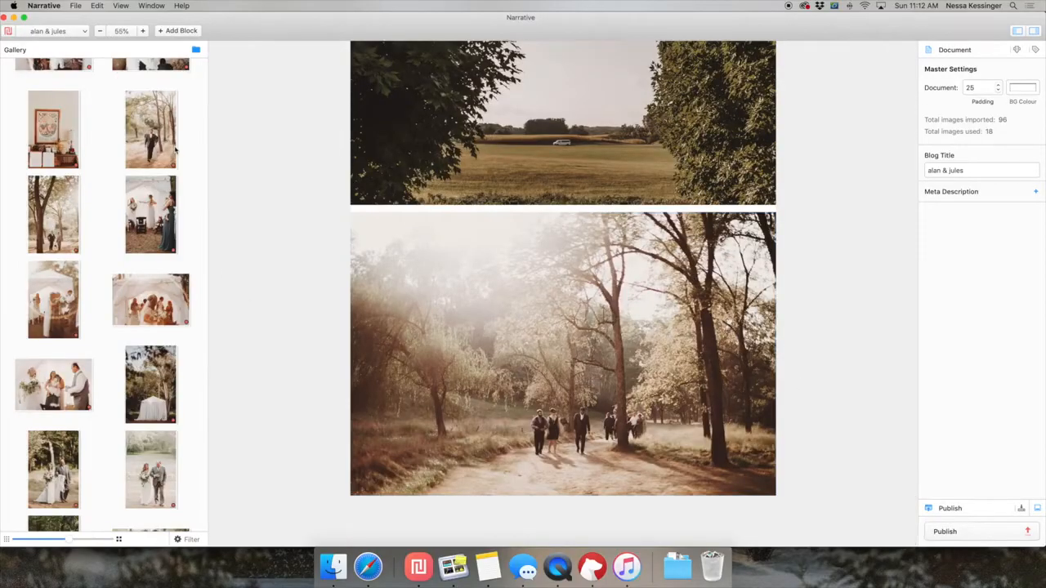
Append the four portraits of the woodland walk and the white tent together as one row below the woodland path photo.
{"action": "left_click", "coordinate": [144, 138]}
{"action": "left_click", "coordinate": [60, 317], "text": "shift"}
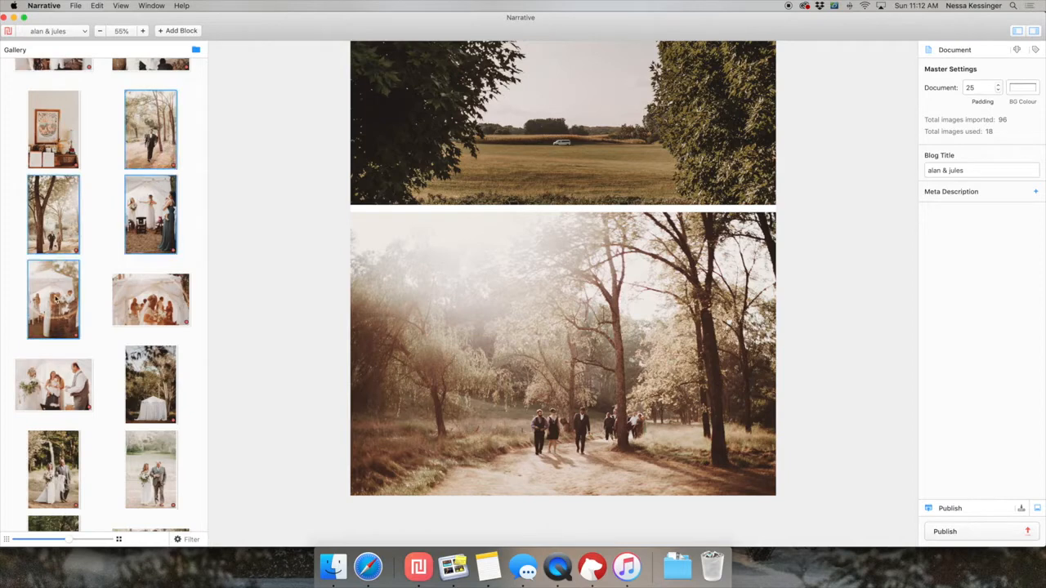
{"action": "left_click_drag", "start_coordinate": [428, 473], "coordinate": [482, 488]}
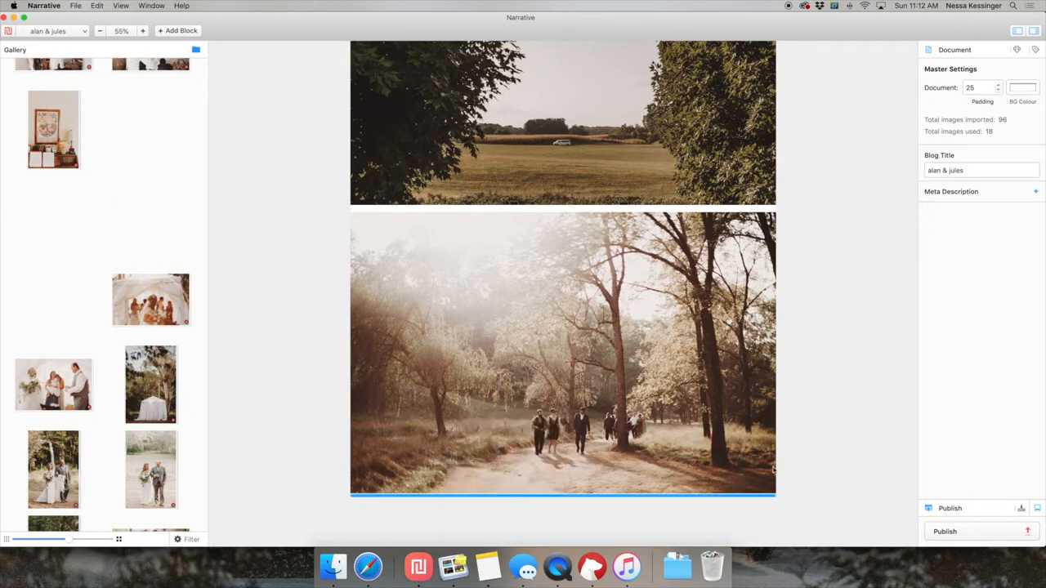
{"action": "left_click_drag", "start_coordinate": [773, 470], "coordinate": [774, 470]}
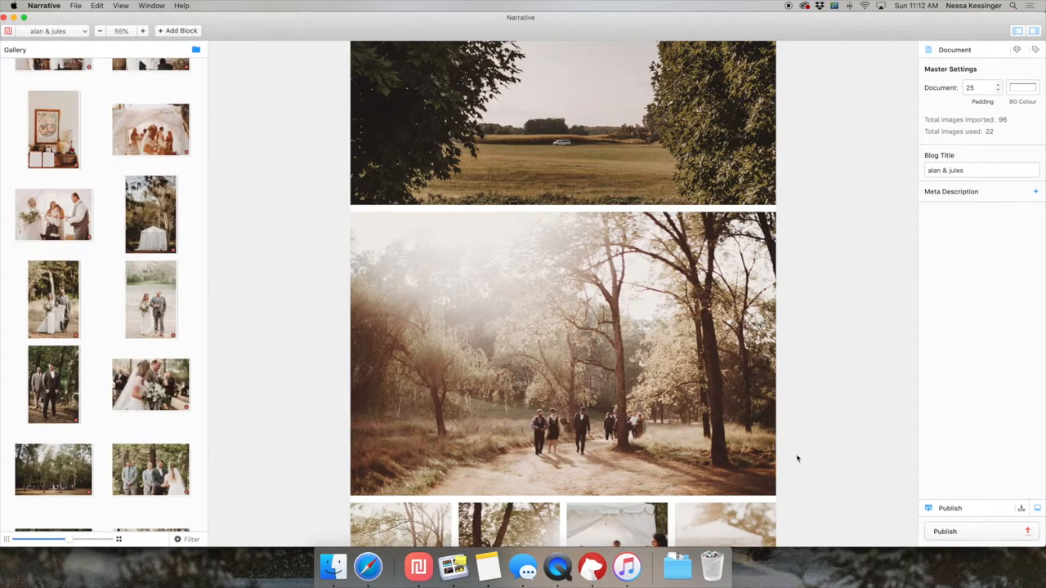
Split the row of four portraits into two rows of two, with both tent portraits in the lower row.
{"action": "scroll", "coordinate": [798, 458], "scroll_direction": "down", "scroll_amount": 4}
{"action": "left_click", "coordinate": [490, 478]}
{"action": "left_click", "coordinate": [711, 489]}
{"action": "left_click_drag", "start_coordinate": [711, 489], "coordinate": [377, 470]}
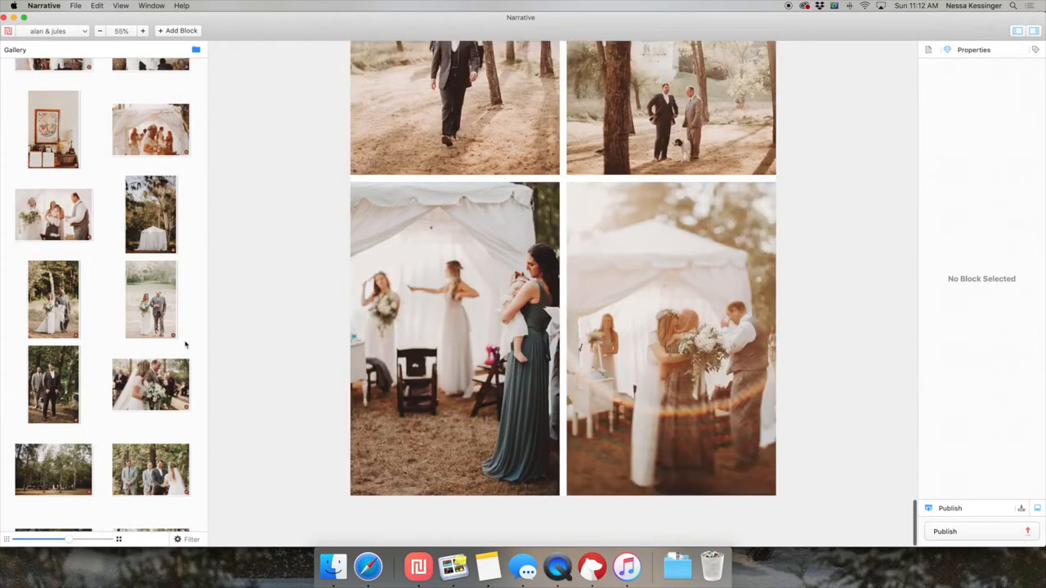
Insert the landscape tent embrace photo between the two portrait rows, and append the full-width photo of the bride laughing inside the tent.
{"action": "scroll", "coordinate": [186, 345], "scroll_direction": "up", "scroll_amount": 2}
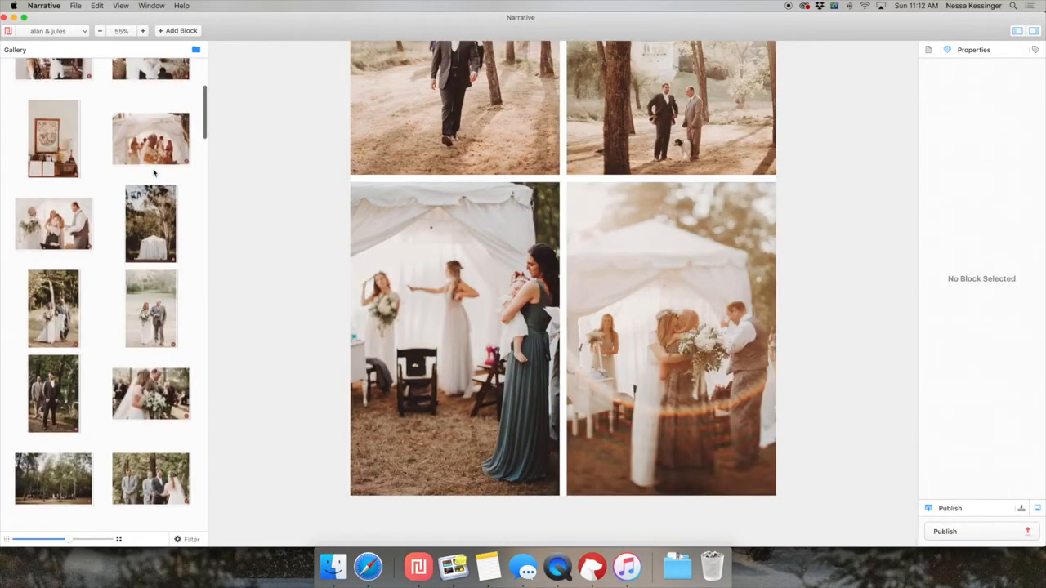
{"action": "scroll", "coordinate": [153, 173], "scroll_direction": "up", "scroll_amount": 2}
{"action": "left_click_drag", "start_coordinate": [140, 162], "coordinate": [562, 178]}
{"action": "scroll", "coordinate": [147, 244], "scroll_direction": "up", "scroll_amount": 2}
{"action": "left_click_drag", "start_coordinate": [147, 170], "coordinate": [491, 446]}
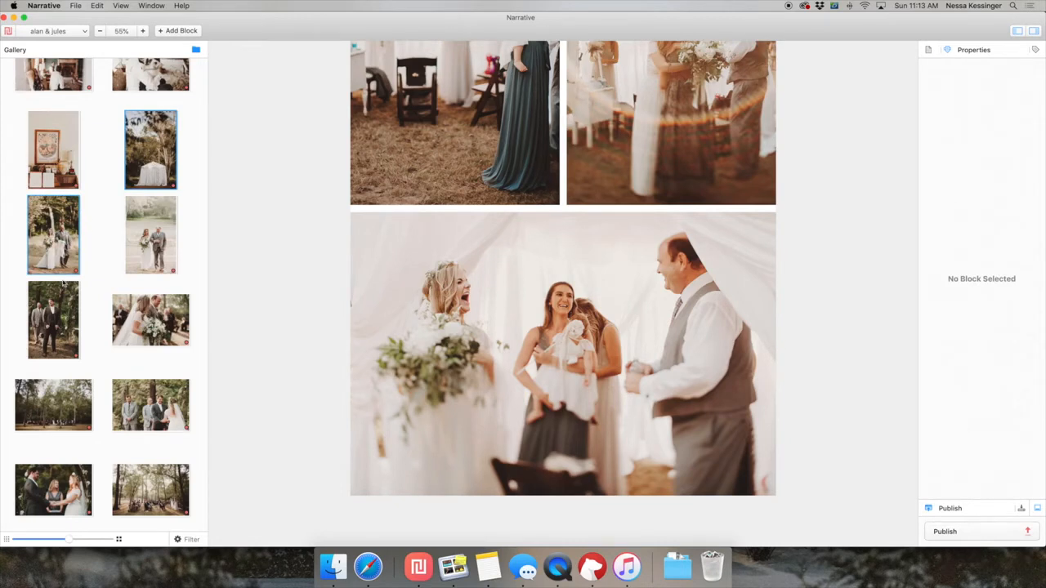
Append the portrait of the white tent beneath the trees and the groom's woodland portrait together as one row.
{"action": "left_click", "coordinate": [54, 306]}
{"action": "left_click", "coordinate": [50, 253]}
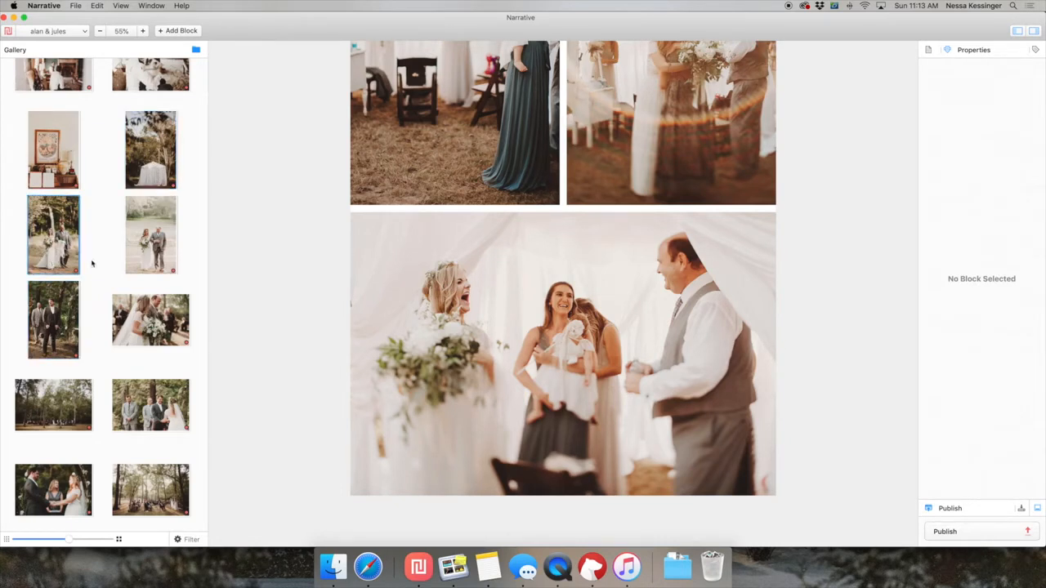
{"action": "left_click", "coordinate": [129, 256]}
{"action": "left_click", "coordinate": [142, 173]}
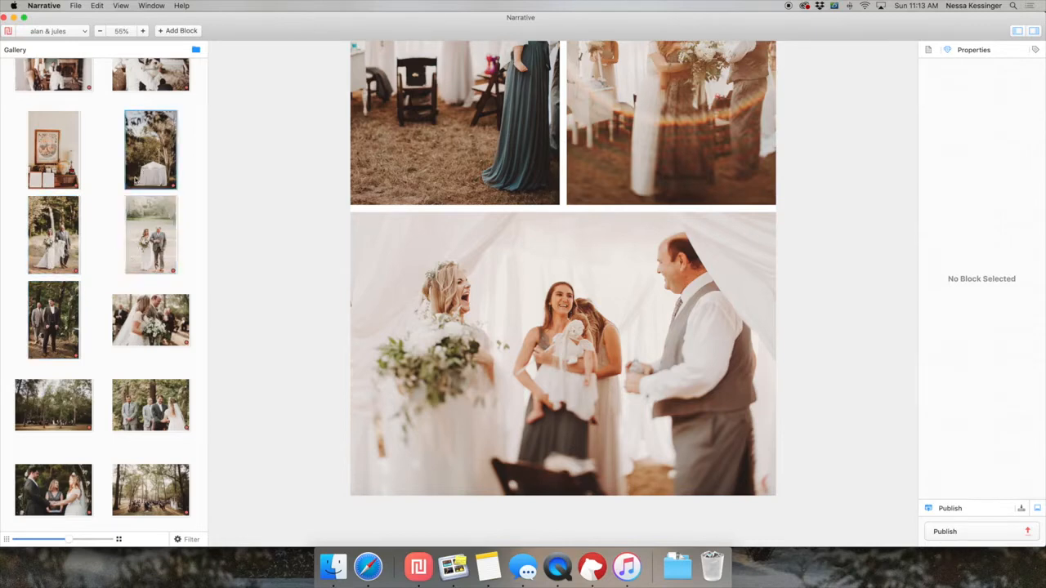
{"action": "left_click", "coordinate": [69, 308], "text": "super"}
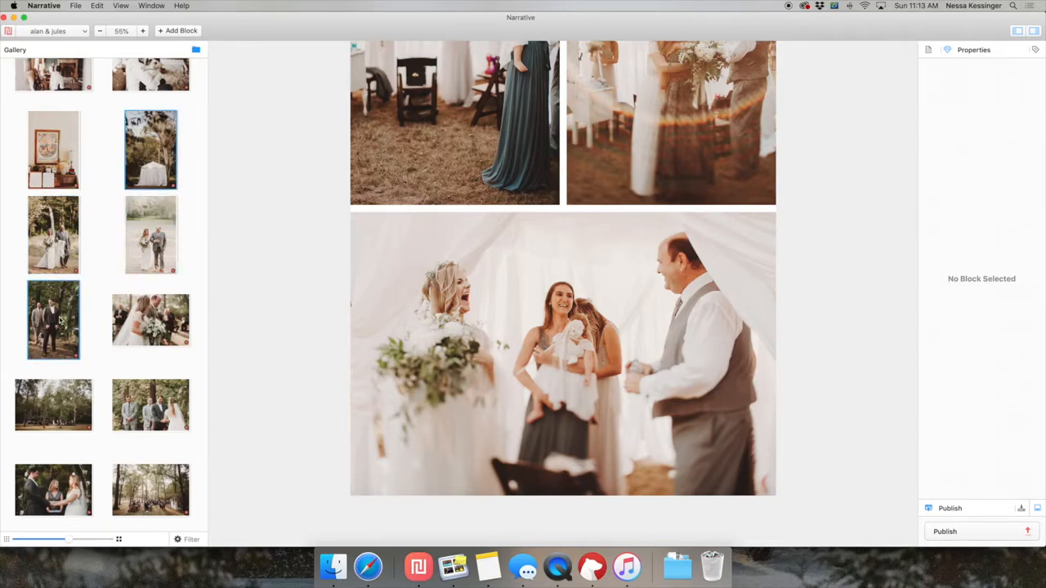
{"action": "key", "text": "Return"}
Append the two portraits of the bride walking with the man in grey, followed by full-width ceremony landscapes ending with the seated guests.
{"action": "scroll", "coordinate": [470, 399], "scroll_direction": "down", "scroll_amount": 5}
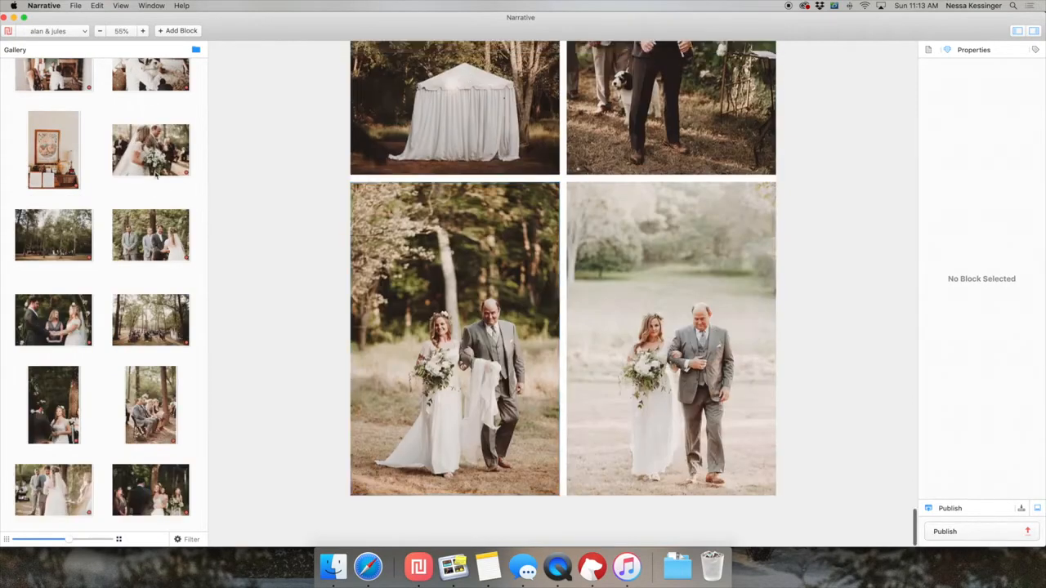
{"action": "left_click", "coordinate": [149, 184]}
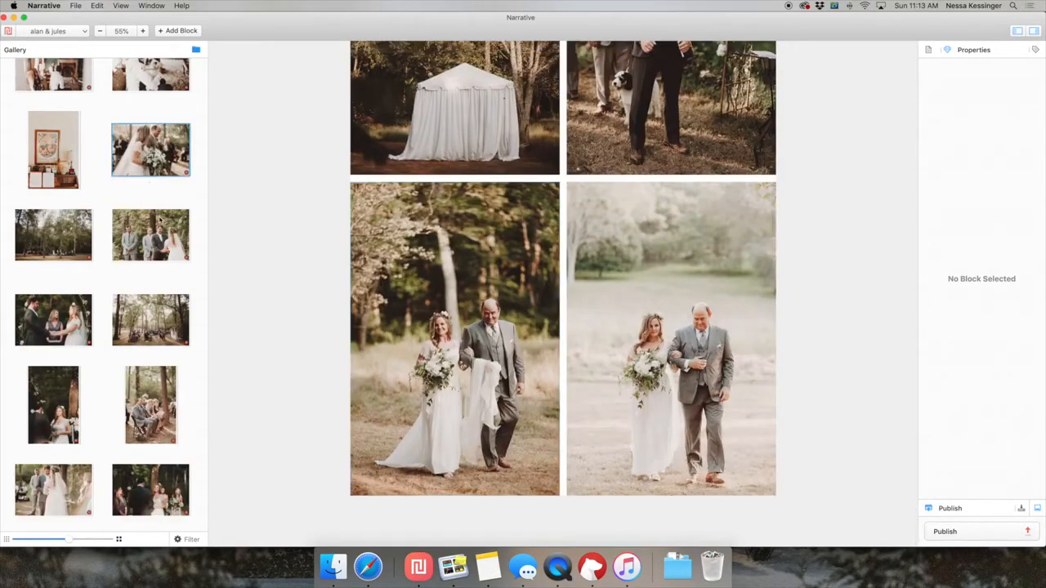
{"action": "key", "text": "Return"}
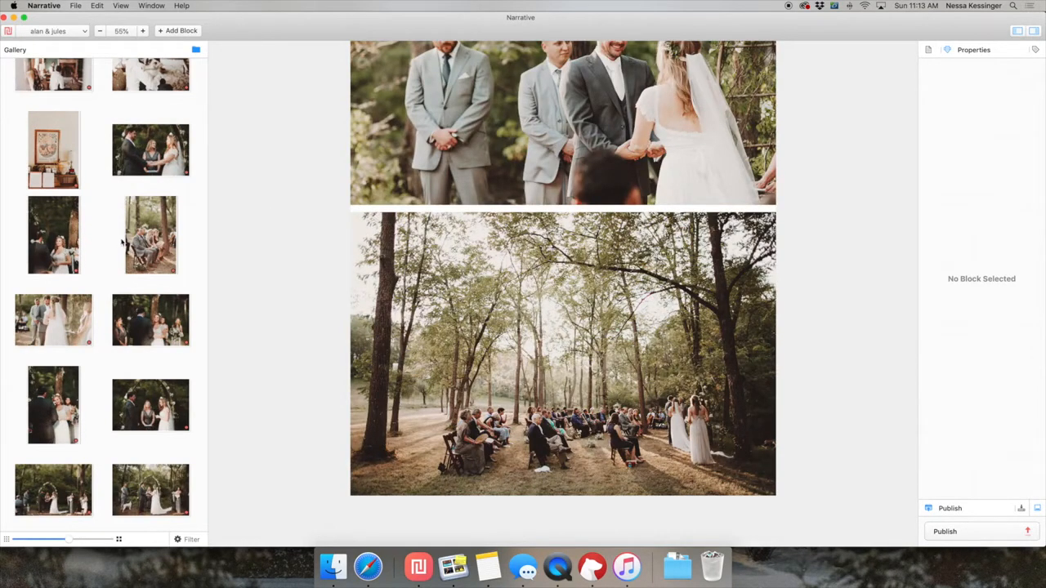
Browse the remaining ceremony photos in the gallery, comparing the couple's portraits with the portrait of the seated guests.
{"action": "scroll", "coordinate": [98, 329], "scroll_direction": "down", "scroll_amount": 3}
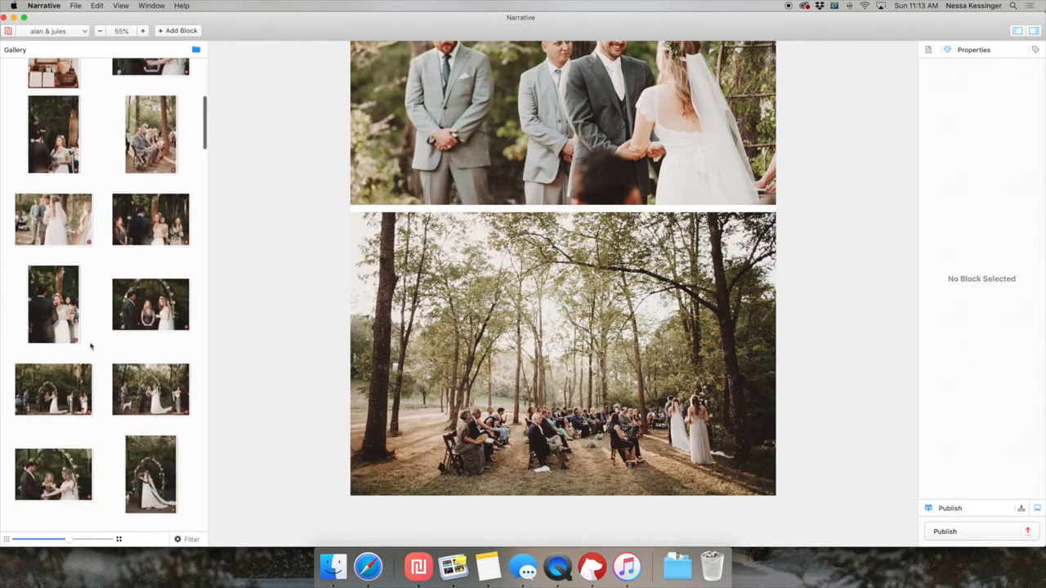
{"action": "scroll", "coordinate": [76, 309], "scroll_direction": "down", "scroll_amount": 1}
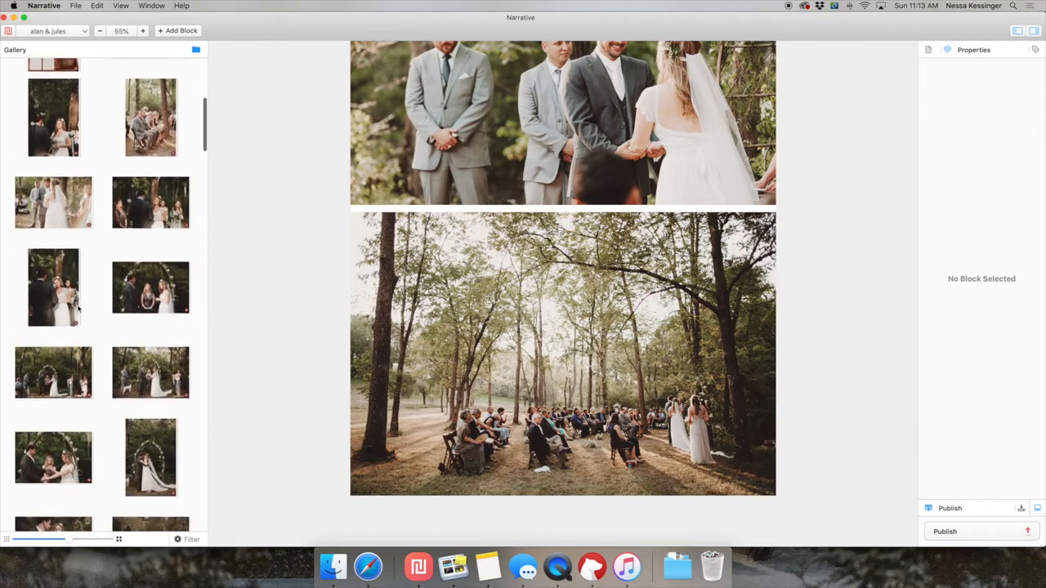
{"action": "left_click", "coordinate": [60, 280]}
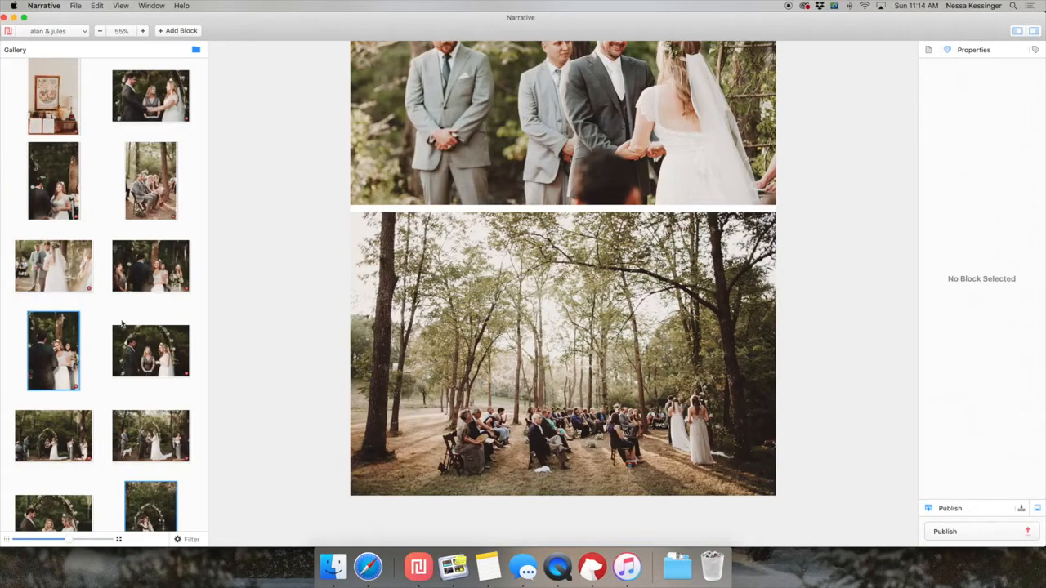
{"action": "scroll", "coordinate": [122, 325], "scroll_direction": "up", "scroll_amount": 2}
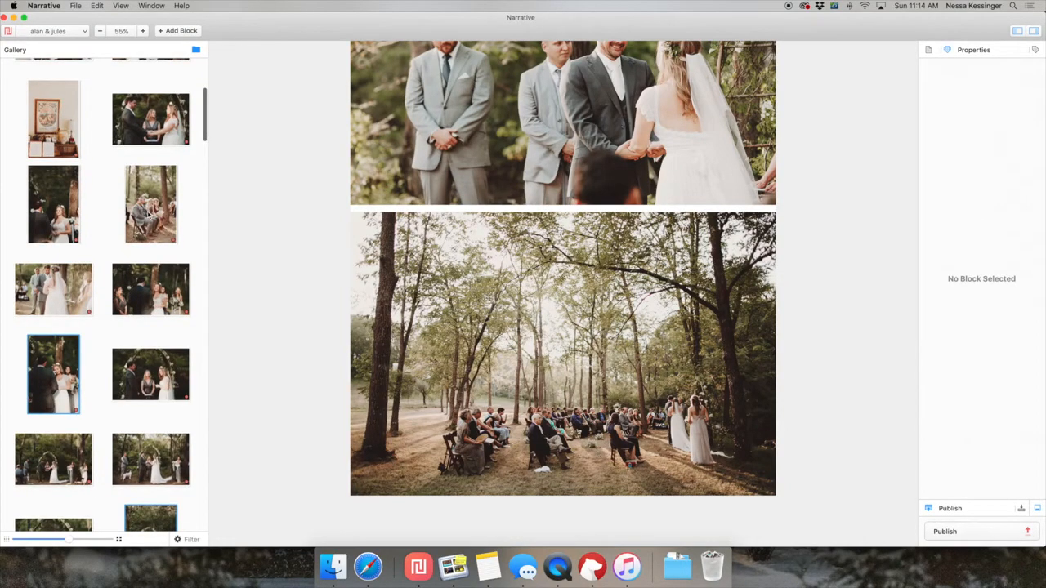
{"action": "left_click", "coordinate": [150, 205]}
{"action": "scroll", "coordinate": [151, 209], "scroll_direction": "up", "scroll_amount": 1}
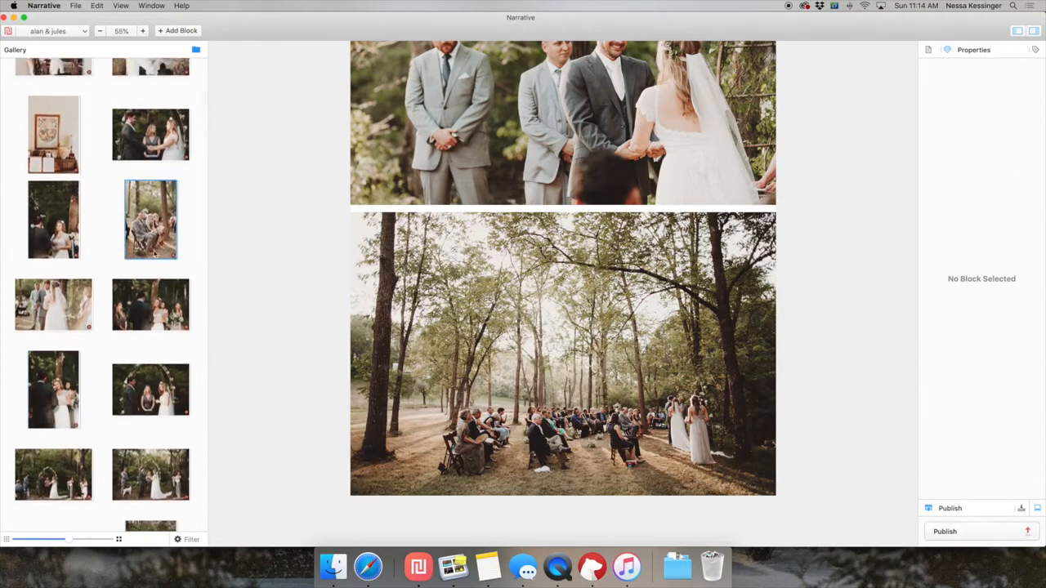
{"action": "scroll", "coordinate": [150, 331], "scroll_direction": "down", "scroll_amount": 3}
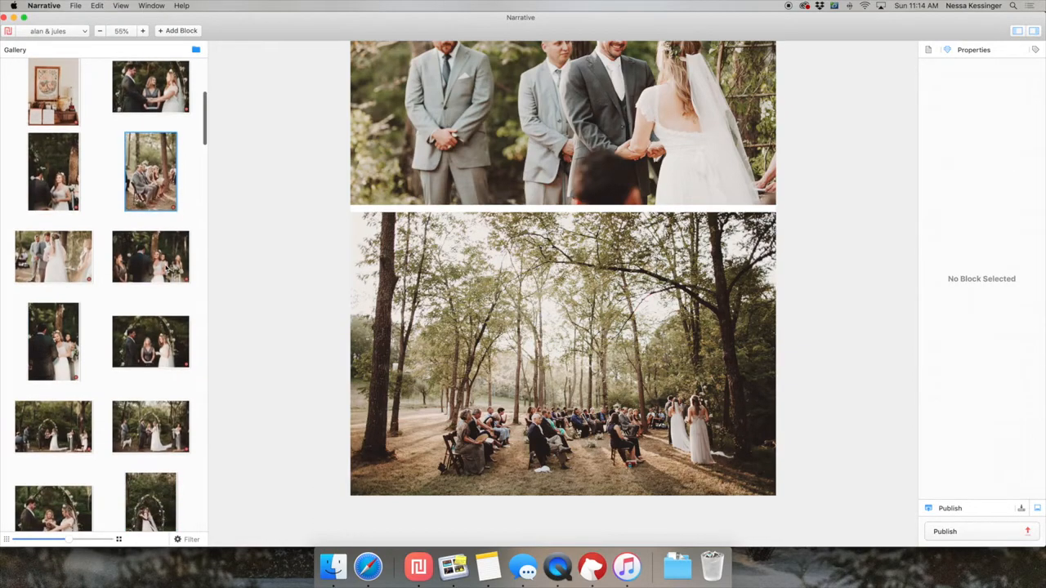
{"action": "scroll", "coordinate": [103, 294], "scroll_direction": "down", "scroll_amount": 1}
{"action": "scroll", "coordinate": [140, 360], "scroll_direction": "down", "scroll_amount": 2}
{"action": "scroll", "coordinate": [146, 295], "scroll_direction": "up", "scroll_amount": 2}
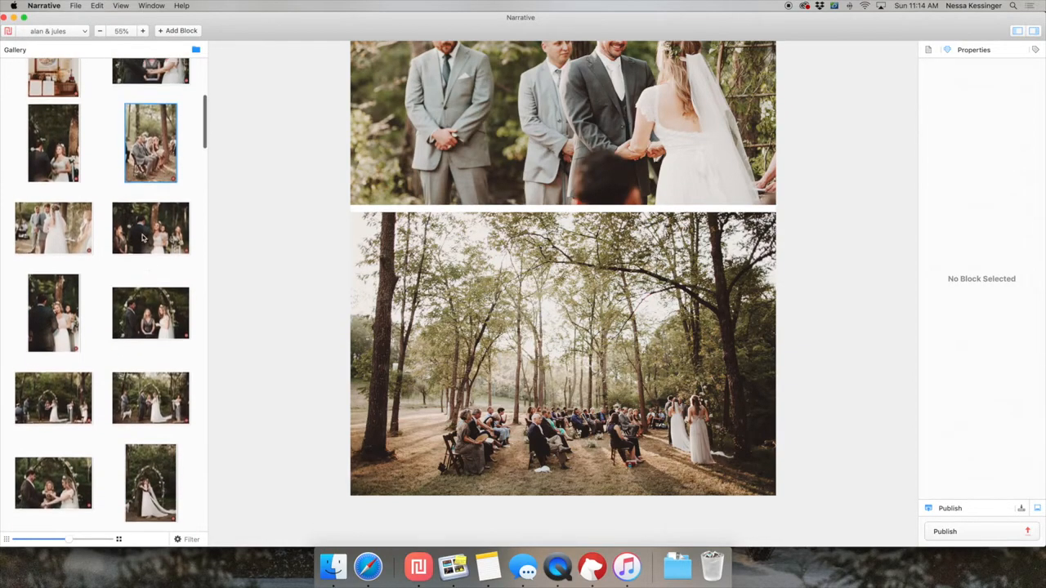
Append the bridesmaids, wide arch and hand-holding landscapes at full width, with the bride-facing and arch-embrace portraits as a pair below them.
{"action": "double_click", "coordinate": [150, 228]}
{"action": "double_click", "coordinate": [69, 402]}
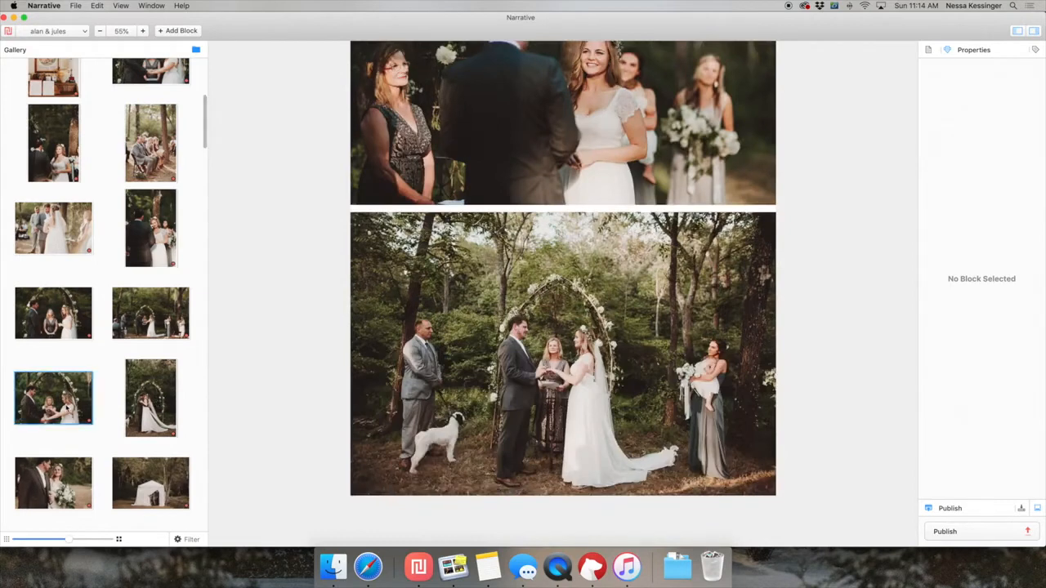
{"action": "left_click", "coordinate": [141, 252]}
{"action": "left_click", "coordinate": [58, 400], "text": "super"}
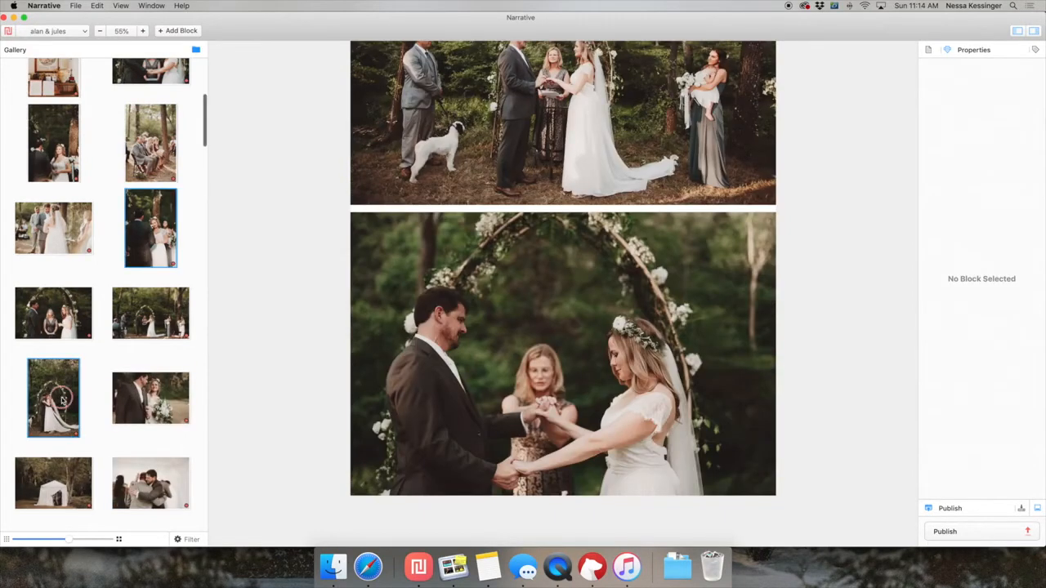
{"action": "key", "text": "Return"}
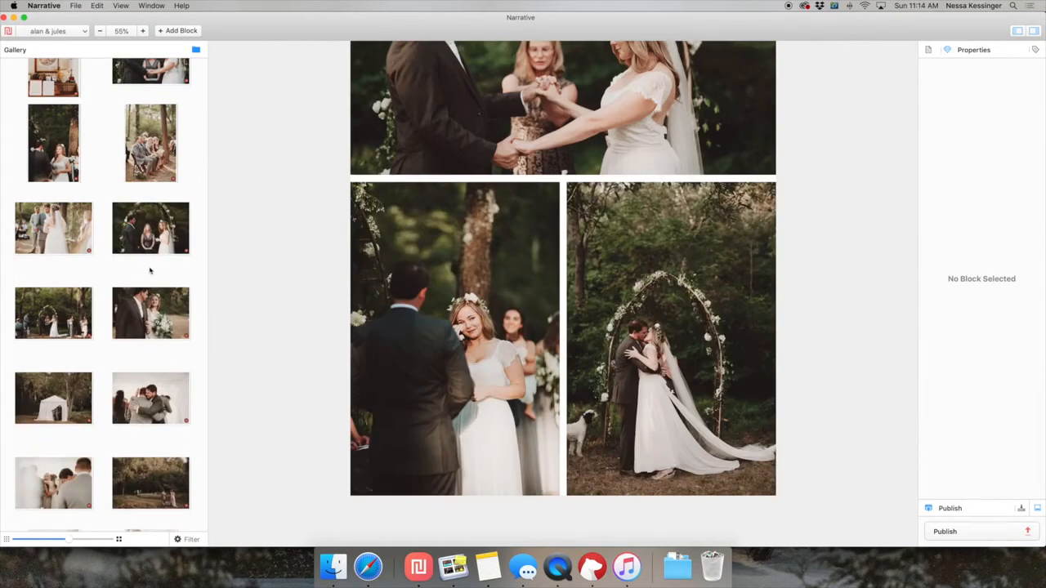
Preview the wide landscape of the ceremony with the seated guest in the foreground, and insert it directly above the last portrait pair.
{"action": "left_click", "coordinate": [69, 317]}
{"action": "key", "text": "space"}
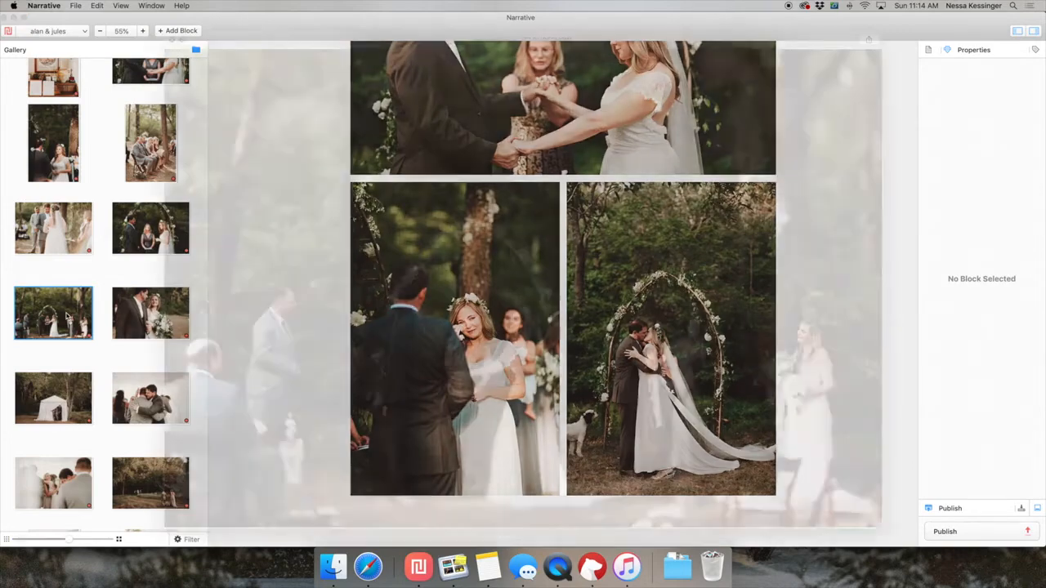
{"action": "key", "text": "space"}
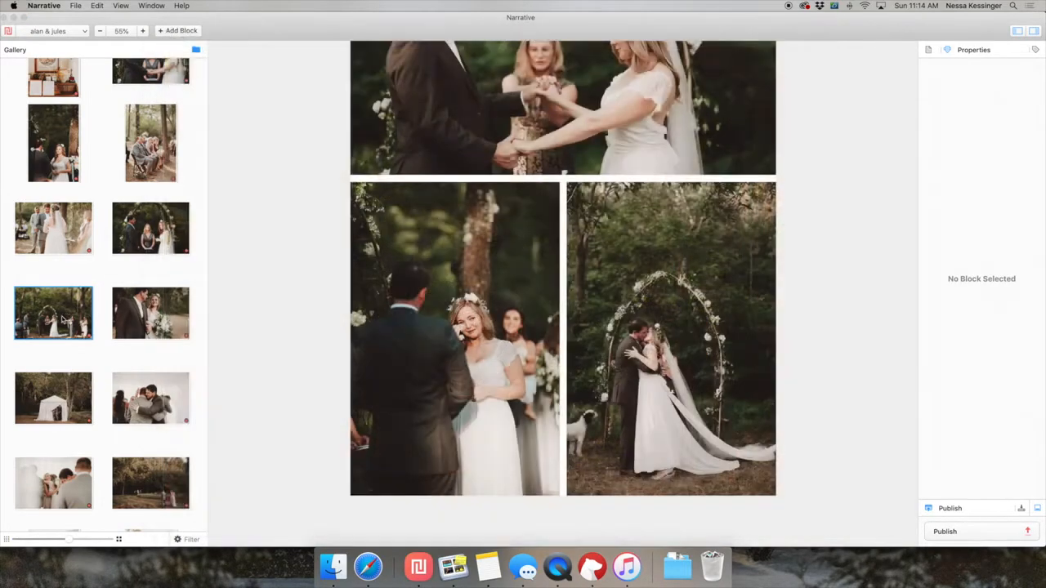
{"action": "left_click_drag", "start_coordinate": [67, 315], "coordinate": [544, 175]}
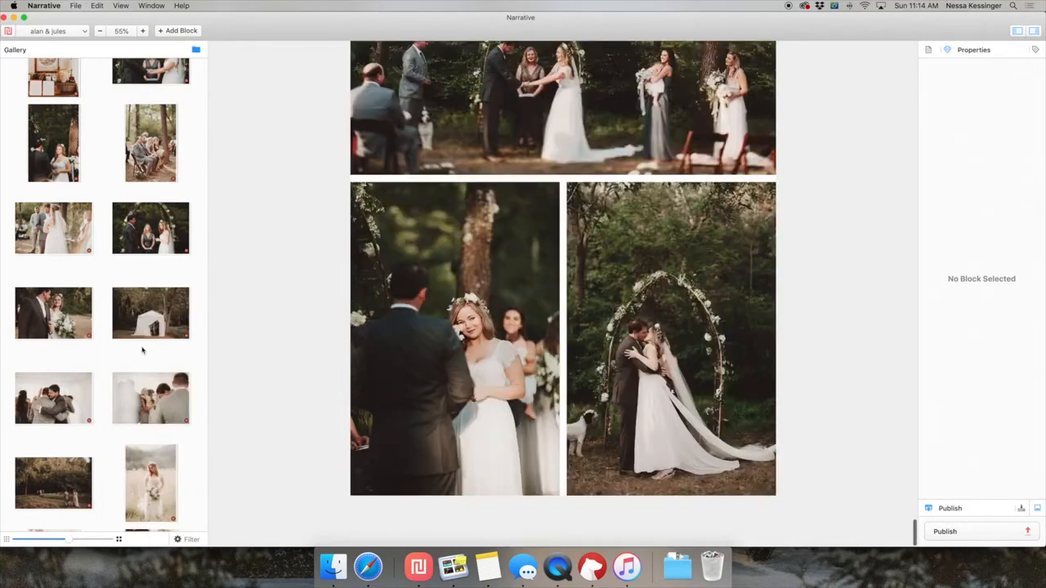
Append full-width landscapes of the couple with the bouquet, the white tent, the two tent embraces and the woodland path walk.
{"action": "double_click", "coordinate": [66, 309]}
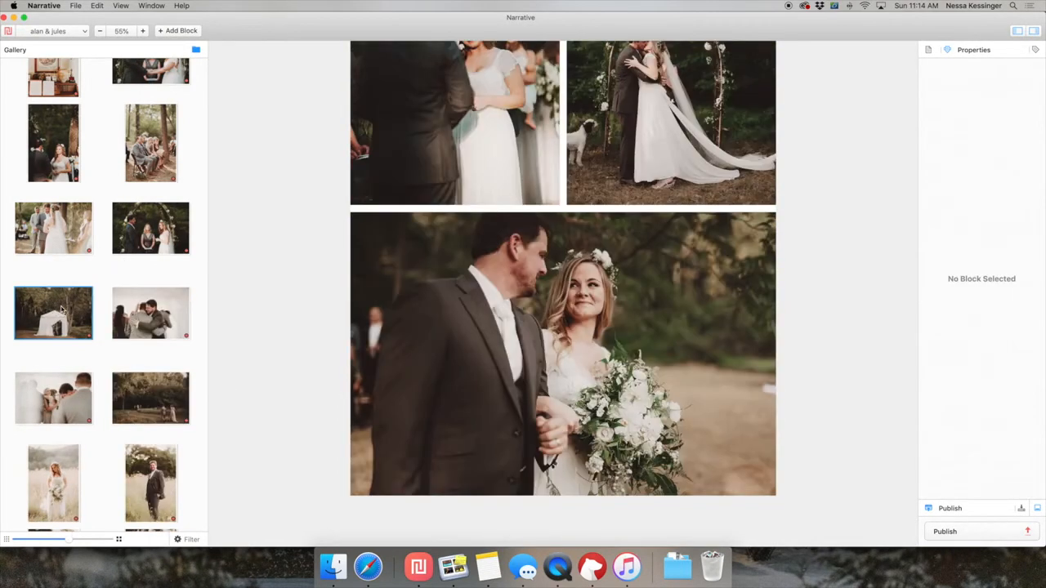
{"action": "double_click", "coordinate": [62, 311]}
{"action": "scroll", "coordinate": [73, 395], "scroll_direction": "down", "scroll_amount": 1}
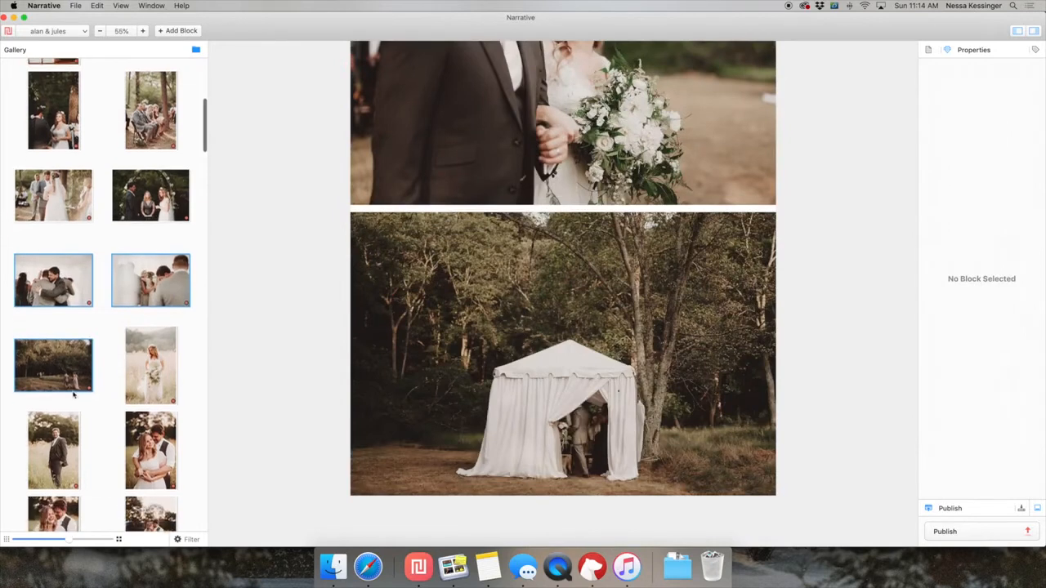
{"action": "double_click", "coordinate": [69, 368]}
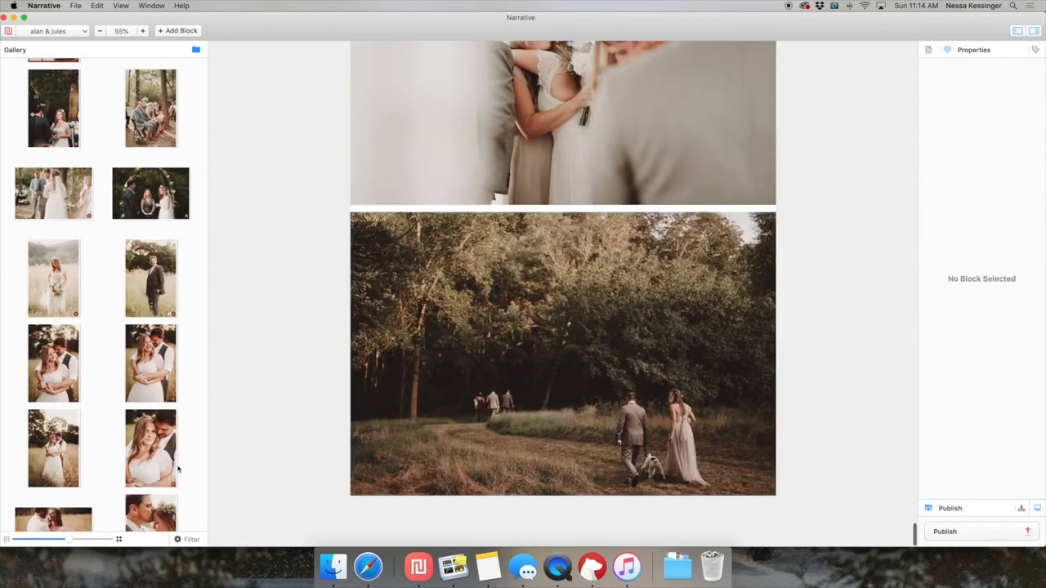
Append the dark landscape of the couple holding hands at the forest edge below the woodland path photo.
{"action": "scroll", "coordinate": [178, 469], "scroll_direction": "down", "scroll_amount": 8}
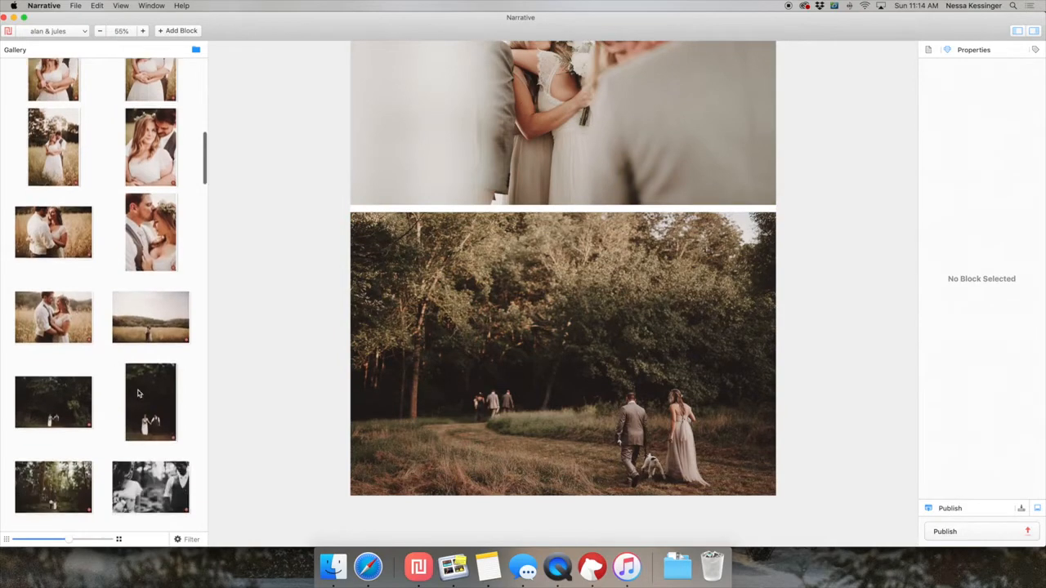
{"action": "scroll", "coordinate": [138, 394], "scroll_direction": "up", "scroll_amount": 3}
{"action": "scroll", "coordinate": [121, 299], "scroll_direction": "down", "scroll_amount": 4}
{"action": "scroll", "coordinate": [72, 382], "scroll_direction": "down", "scroll_amount": 3}
{"action": "left_click", "coordinate": [59, 308]}
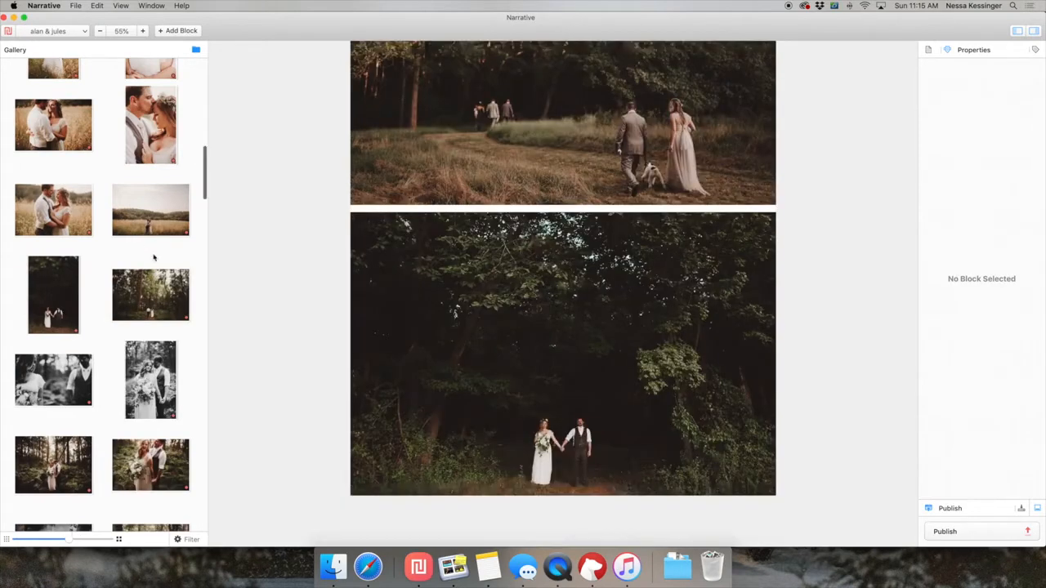
Append the laughing embrace and tall-grass portraits as a pair, with the full-width landscape of the couple in the field below them.
{"action": "scroll", "coordinate": [155, 258], "scroll_direction": "up", "scroll_amount": 5}
{"action": "scroll", "coordinate": [123, 261], "scroll_direction": "down", "scroll_amount": 2}
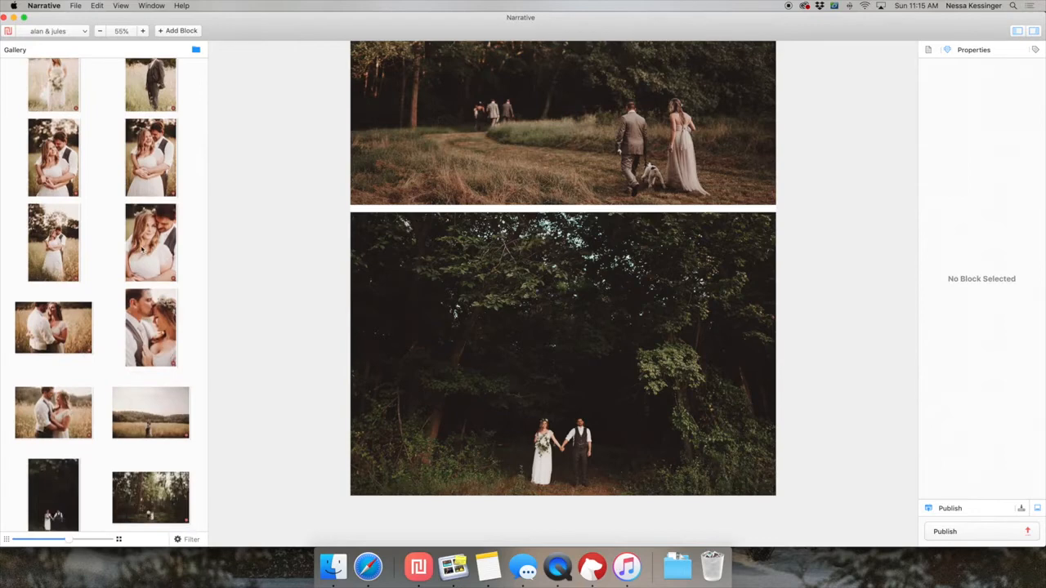
{"action": "left_click", "coordinate": [141, 249]}
{"action": "left_click", "coordinate": [65, 177]}
{"action": "left_click", "coordinate": [152, 154], "text": "super"}
{"action": "left_click", "coordinate": [155, 232], "text": "super"}
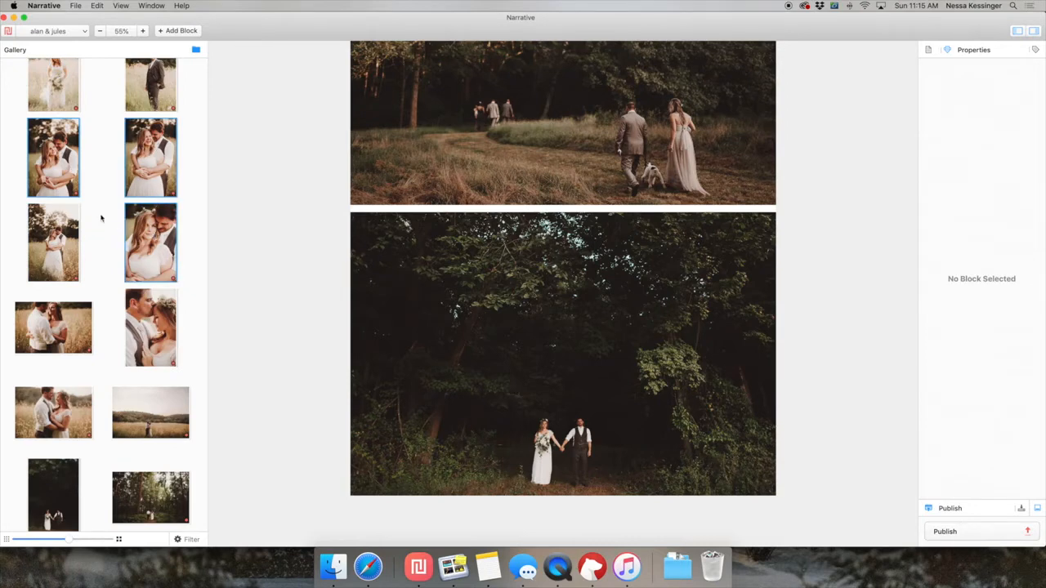
{"action": "left_click", "coordinate": [65, 239], "text": "super"}
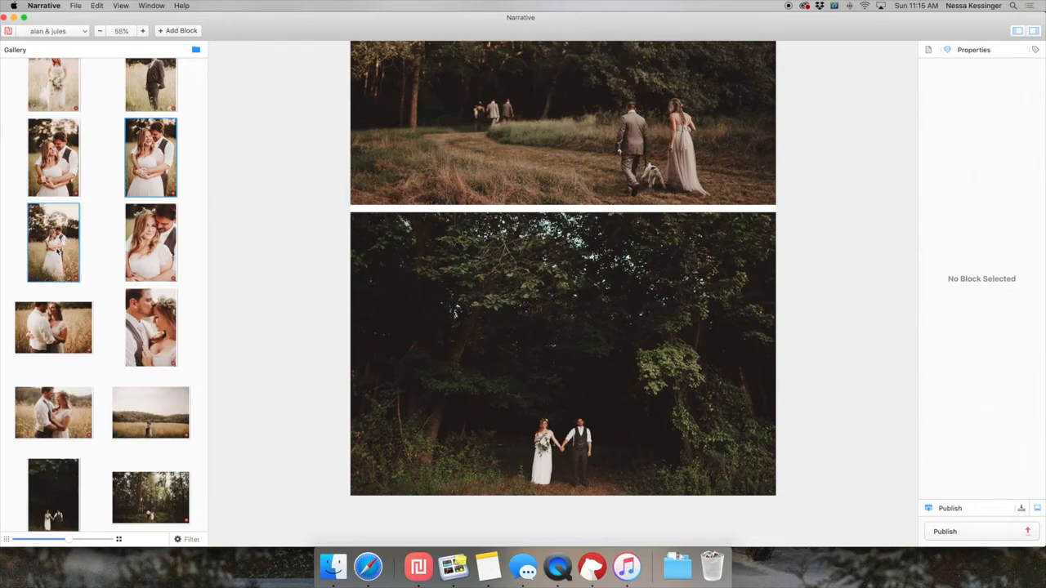
{"action": "key", "text": "Return"}
{"action": "left_click", "coordinate": [67, 245]}
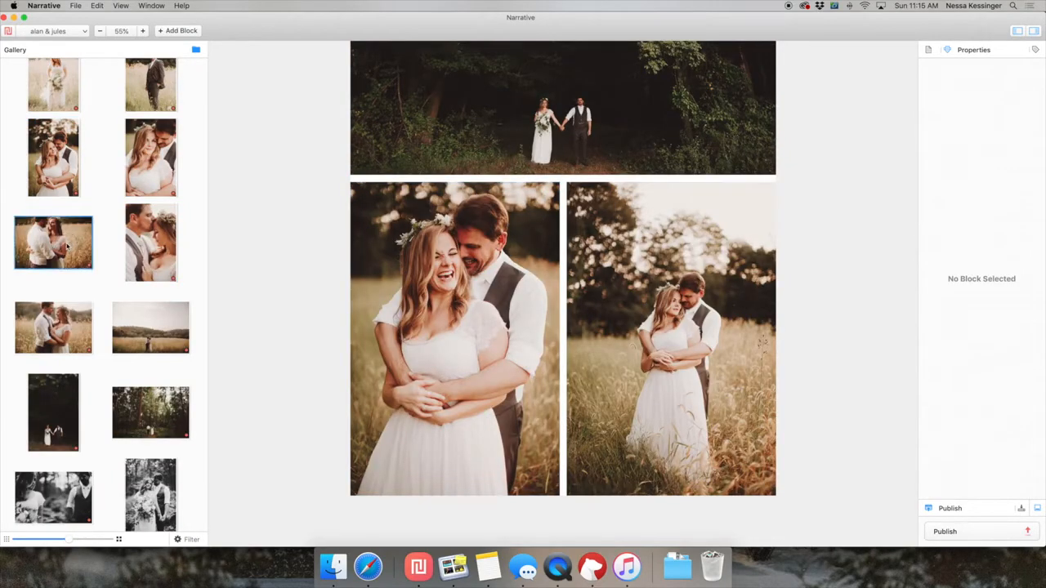
{"action": "key", "text": "Return"}
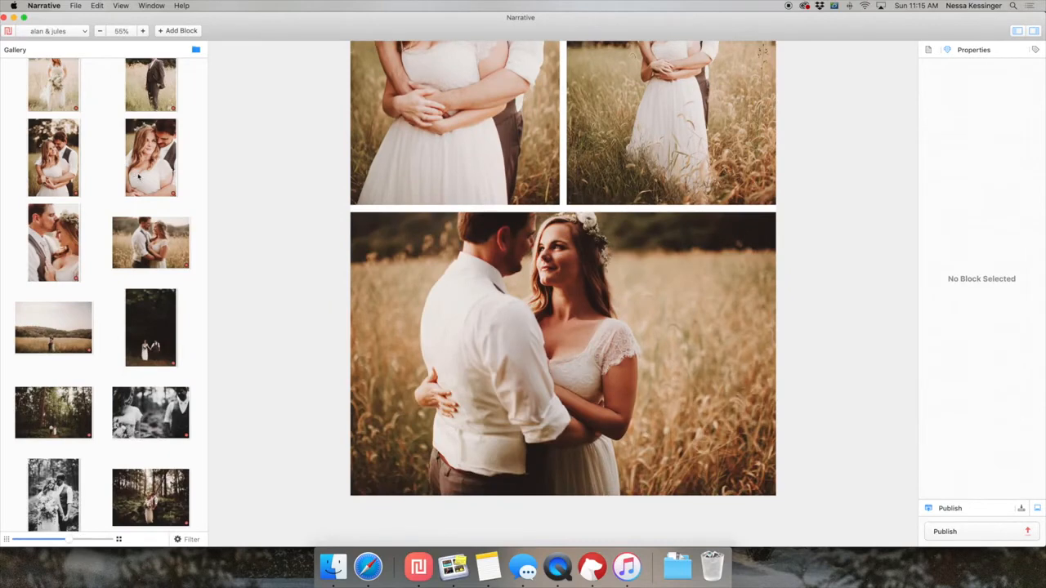
Append three close portraits of the couple below the field landscape, and remove the middle one to leave the embrace and forehead-kiss pair.
{"action": "left_click", "coordinate": [154, 186]}
{"action": "left_click", "coordinate": [70, 262], "text": "super"}
{"action": "left_click", "coordinate": [62, 187], "text": "super"}
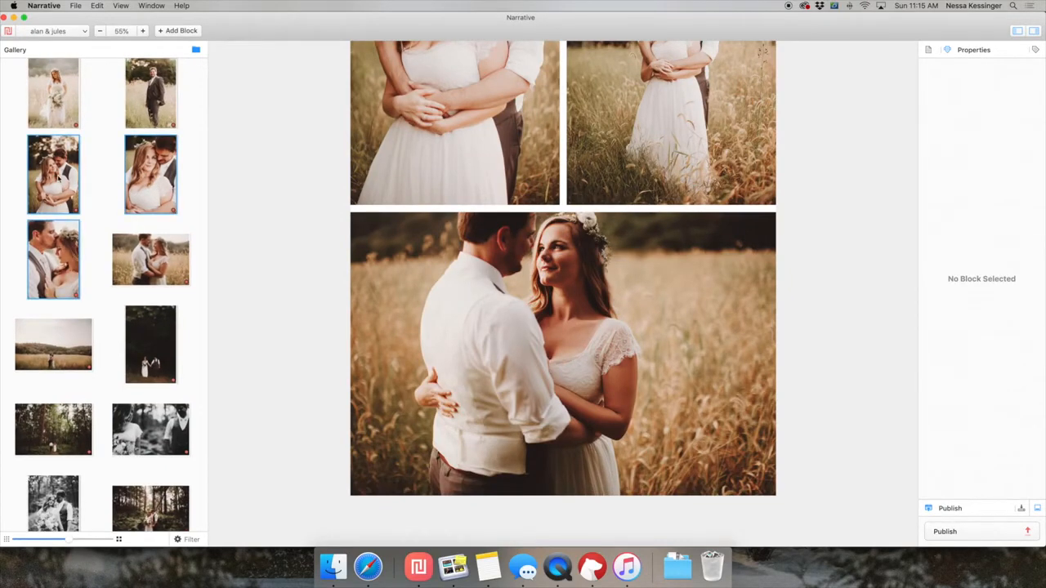
{"action": "key", "text": "Return"}
{"action": "left_click", "coordinate": [566, 400]}
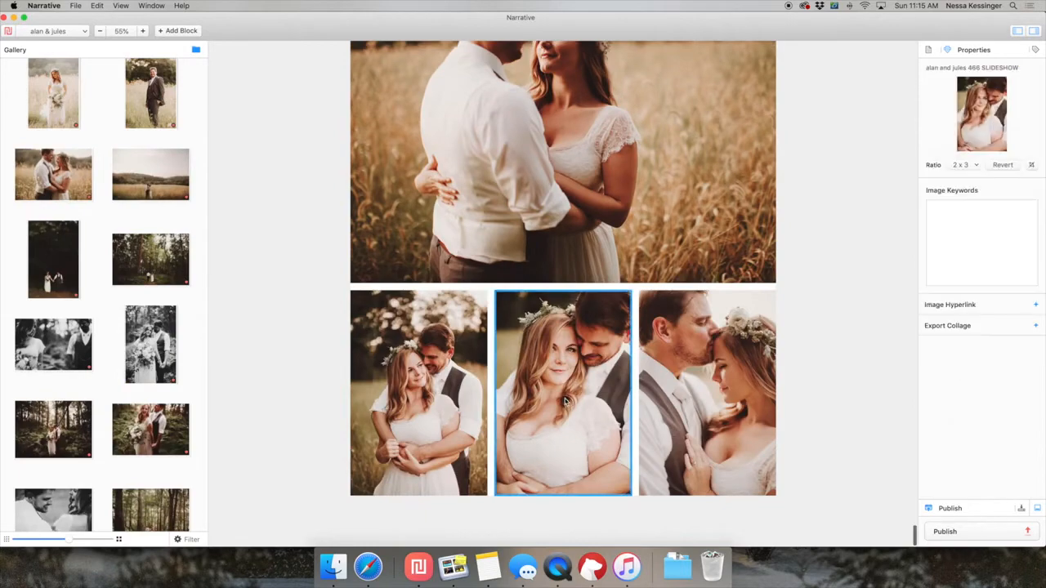
{"action": "key", "text": "Delete"}
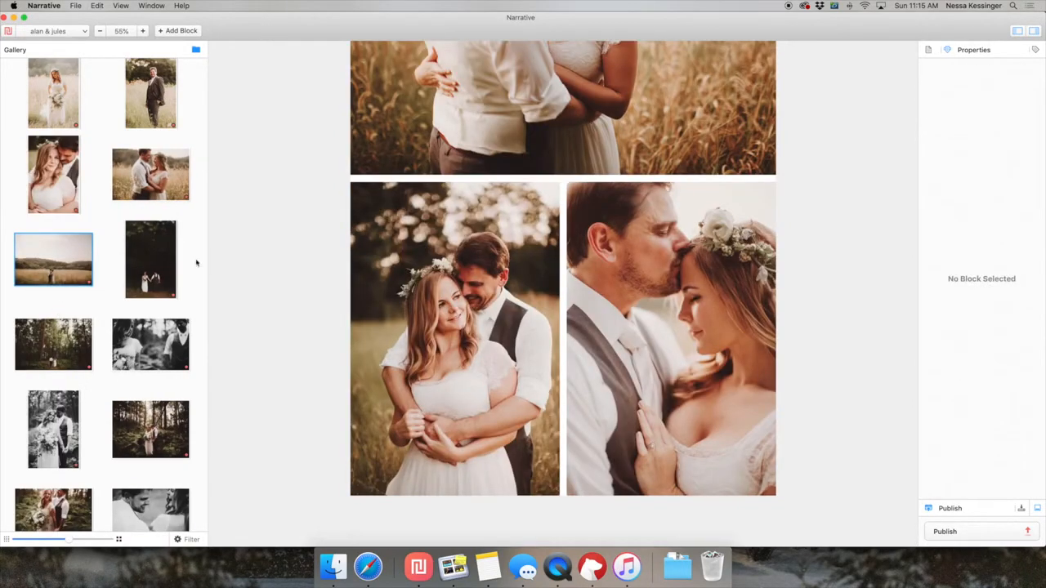
Preview the wide landscape of the couple kissing in the field, and look through the neighbouring gallery photos.
{"action": "double_click", "coordinate": [47, 279]}
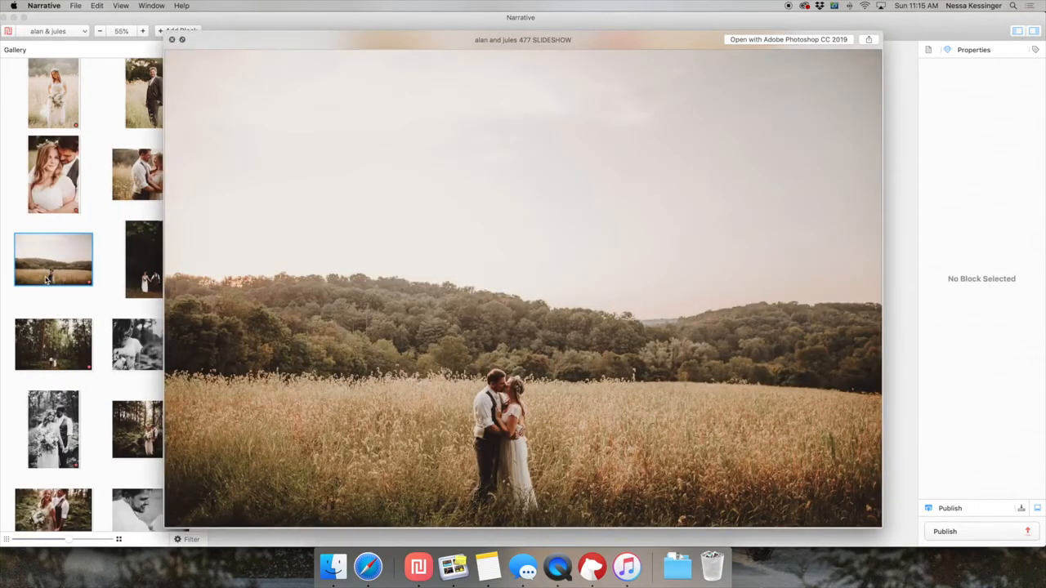
{"action": "key", "text": "Escape"}
{"action": "scroll", "coordinate": [400, 320], "scroll_direction": "up", "scroll_amount": 15}
{"action": "scroll", "coordinate": [400, 322], "scroll_direction": "up", "scroll_amount": 5}
{"action": "scroll", "coordinate": [401, 322], "scroll_direction": "down", "scroll_amount": 9}
{"action": "scroll", "coordinate": [401, 322], "scroll_direction": "down", "scroll_amount": 8}
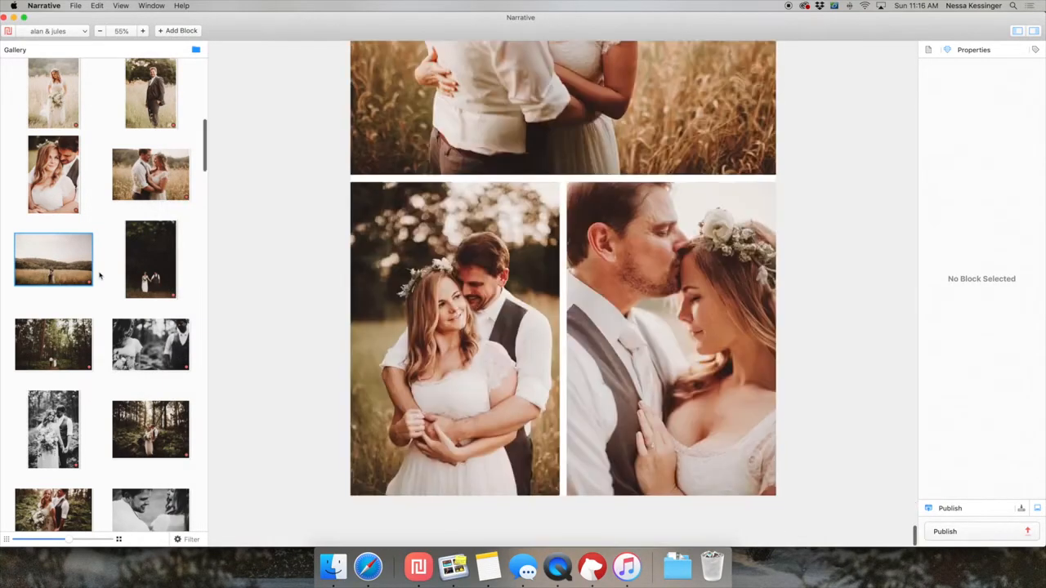
Preview the bride's field portrait holding her bouquet, and look through the neighbouring gallery photos.
{"action": "scroll", "coordinate": [94, 261], "scroll_direction": "up", "scroll_amount": 3}
{"action": "left_click", "coordinate": [54, 144]}
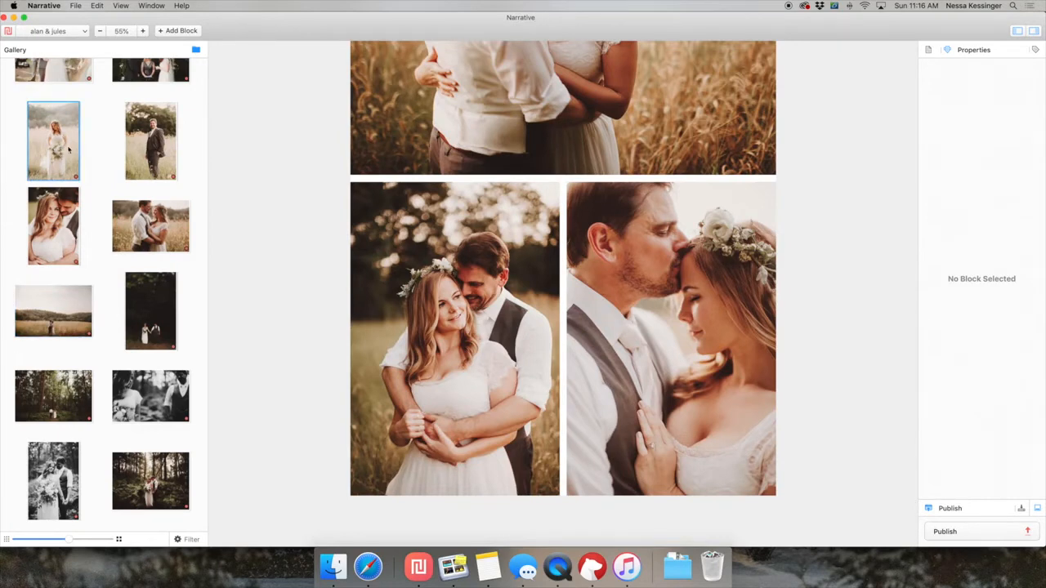
{"action": "key", "text": "space"}
{"action": "key", "text": "space"}
{"action": "scroll", "coordinate": [90, 283], "scroll_direction": "down", "scroll_amount": 3}
{"action": "scroll", "coordinate": [88, 287], "scroll_direction": "down", "scroll_amount": 3}
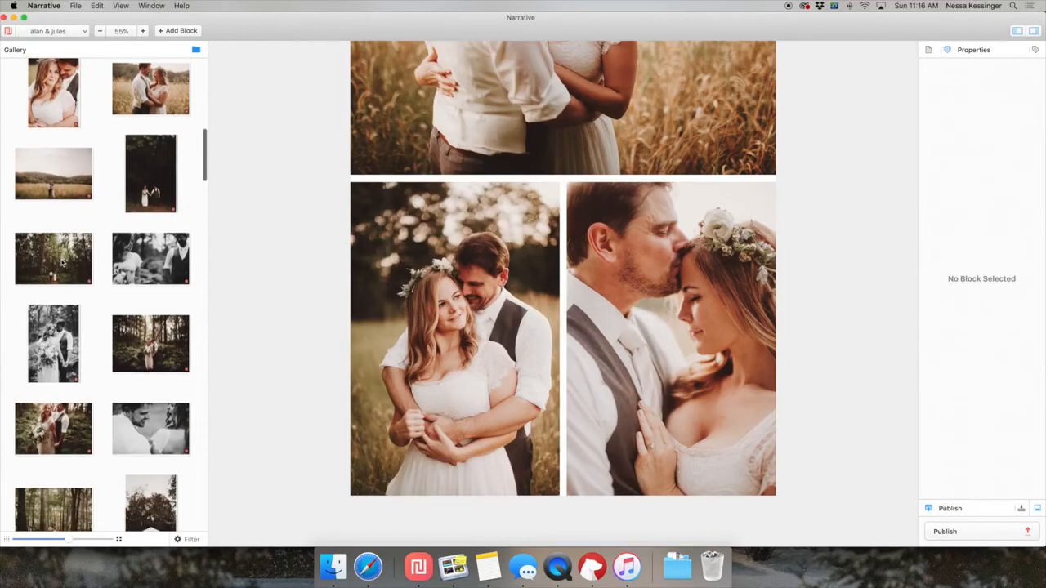
Append the full-width landscape of the couple walking between tall forest trees below the embrace and forehead-kiss pair.
{"action": "left_click", "coordinate": [62, 263]}
{"action": "left_click_drag", "start_coordinate": [416, 384], "coordinate": [417, 385]}
{"action": "scroll", "coordinate": [418, 385], "scroll_direction": "down", "scroll_amount": 8}
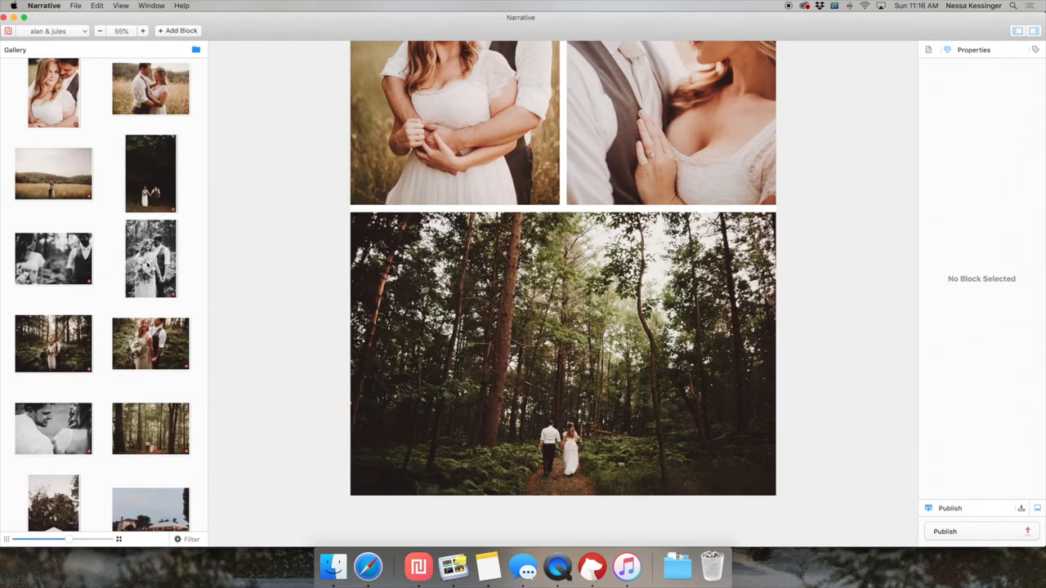
Try the two black-and-white landscapes of the couple below the forest photo, side by side and then stacked at full width.
{"action": "left_click", "coordinate": [147, 264]}
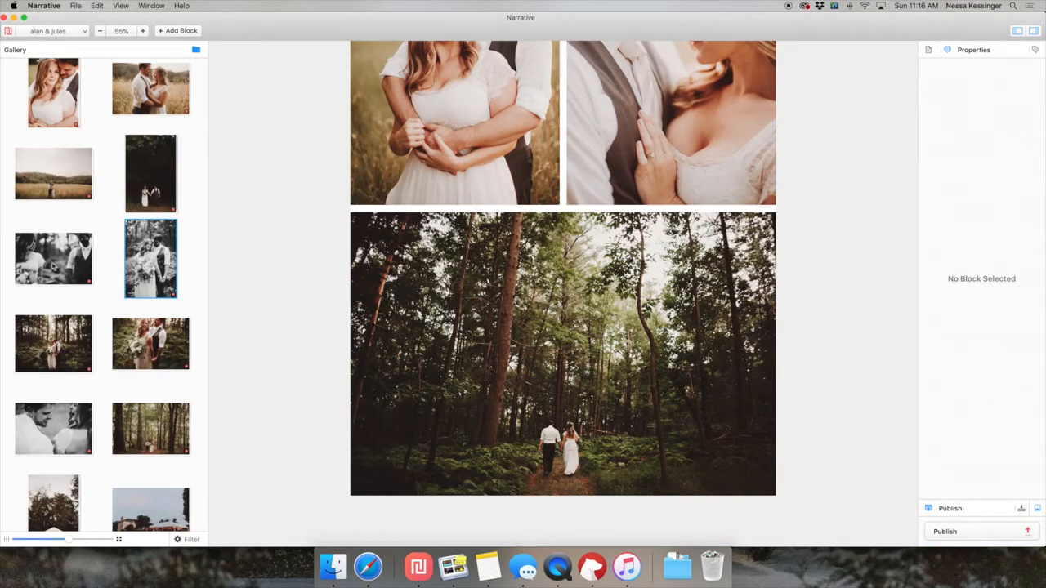
{"action": "key", "text": "space"}
{"action": "key", "text": "space"}
{"action": "left_click", "coordinate": [73, 275]}
{"action": "left_click", "coordinate": [59, 426], "text": "super"}
{"action": "key", "text": "Return"}
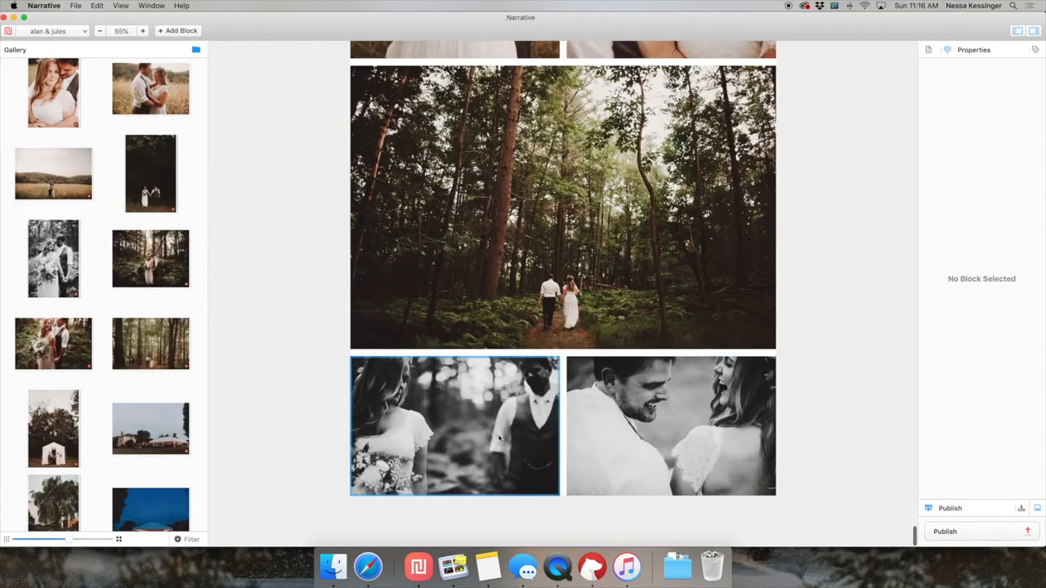
{"action": "left_click_drag", "start_coordinate": [603, 431], "coordinate": [589, 497]}
{"action": "left_click", "coordinate": [525, 175]}
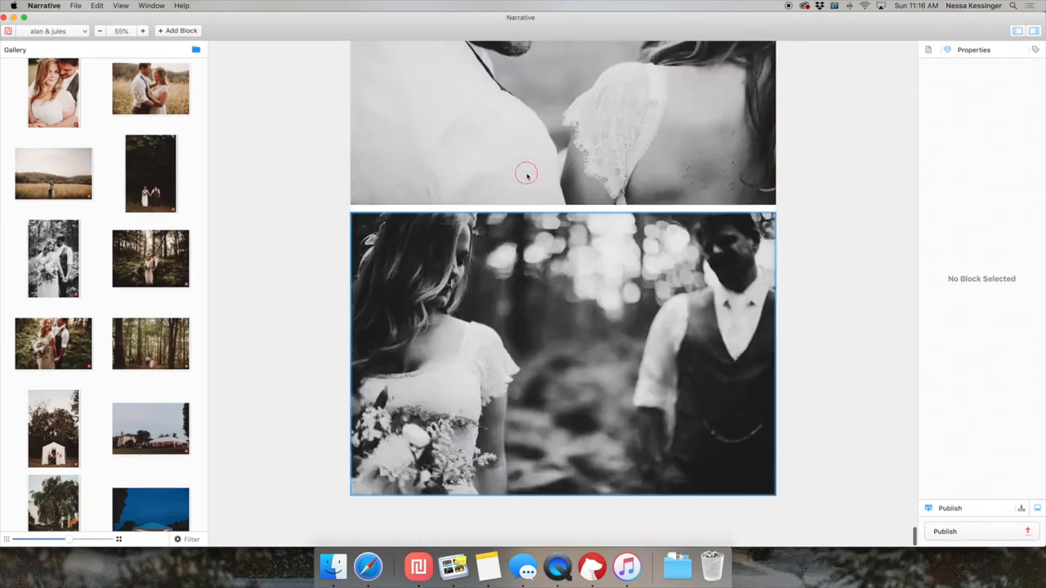
{"action": "key", "text": "Delete"}
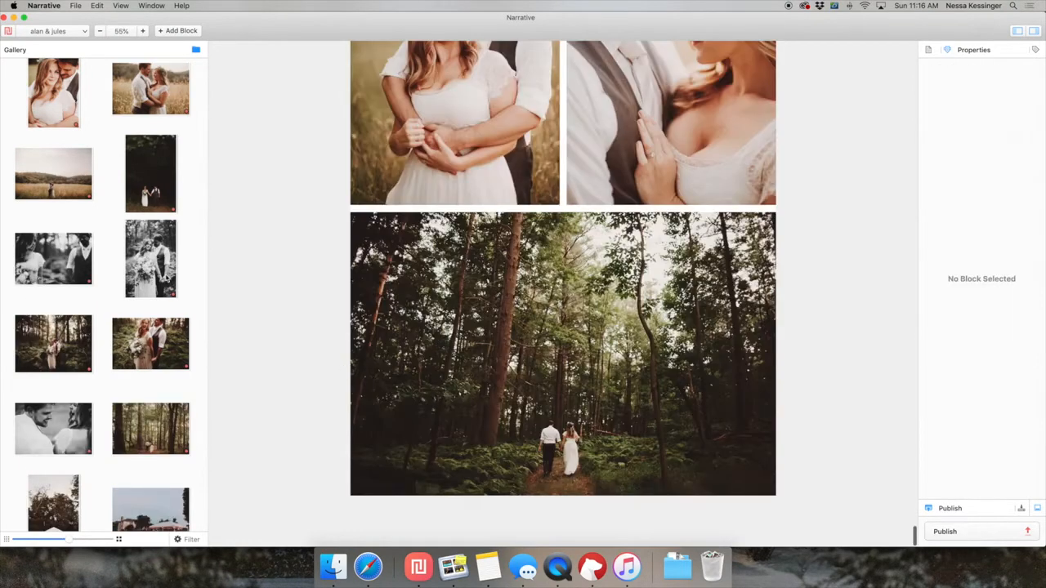
Append the laughing couple among the ferns below the forest landscape, followed by the square photo of the couple on the grassy path.
{"action": "scroll", "coordinate": [163, 273], "scroll_direction": "down", "scroll_amount": 3}
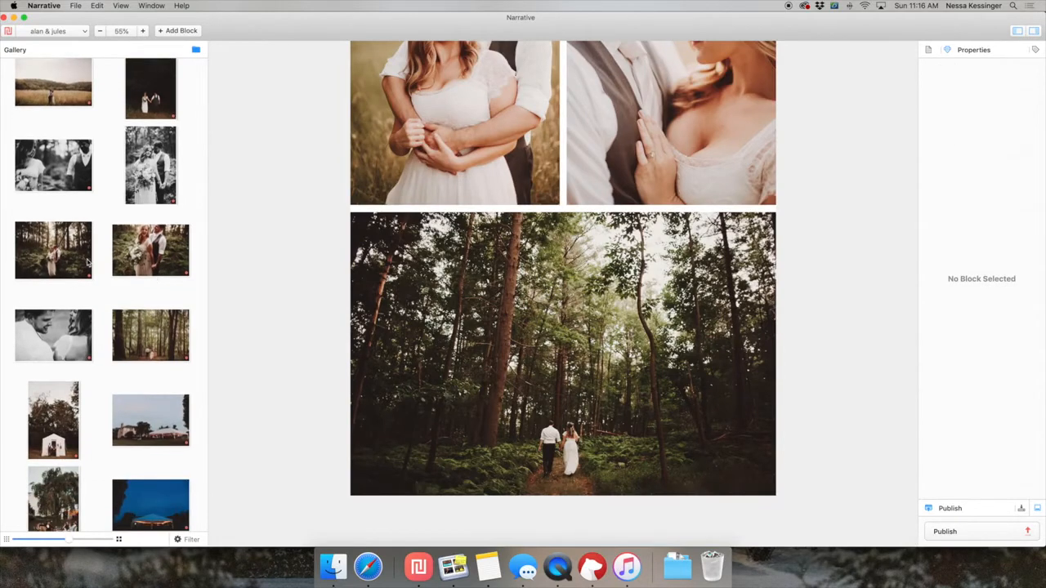
{"action": "scroll", "coordinate": [145, 263], "scroll_direction": "down", "scroll_amount": 10}
{"action": "scroll", "coordinate": [73, 156], "scroll_direction": "down", "scroll_amount": 10}
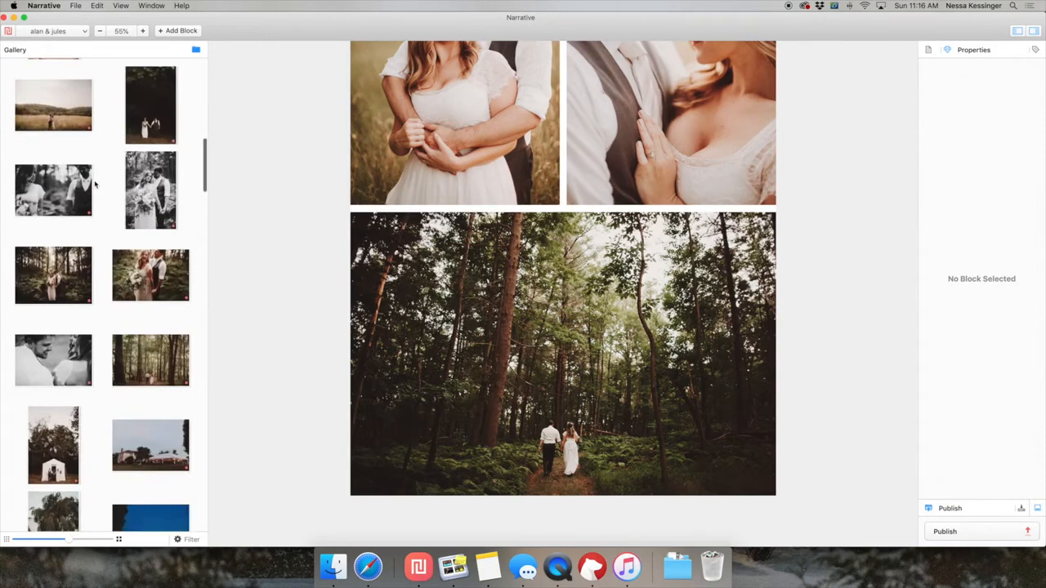
{"action": "scroll", "coordinate": [95, 185], "scroll_direction": "down", "scroll_amount": 2}
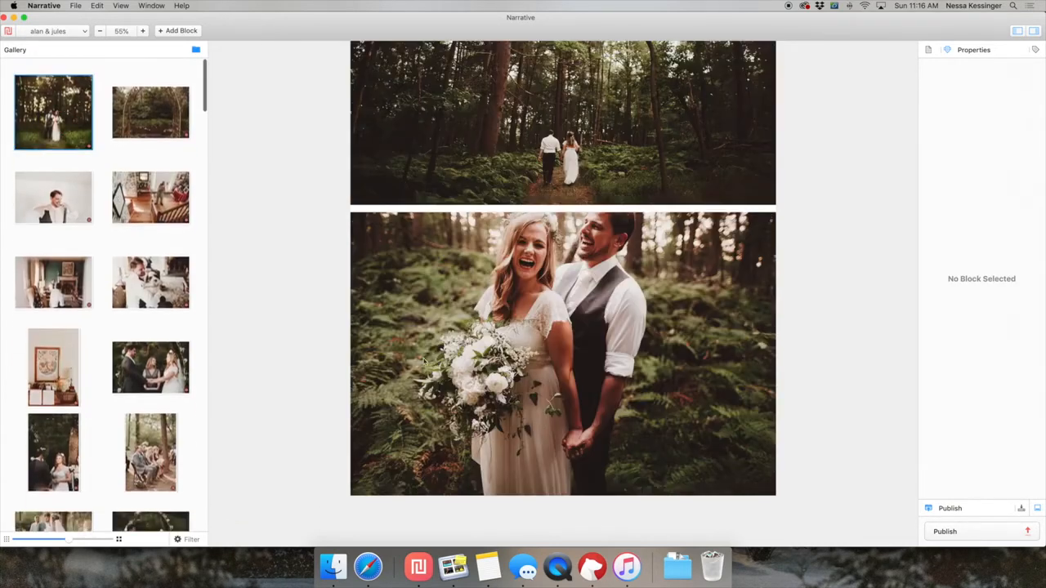
{"action": "left_click_drag", "start_coordinate": [53, 112], "coordinate": [434, 372]}
Append the landscape of the couple embracing among the ferns below the square photo, followed by the couple walking the woodland path.
{"action": "scroll", "coordinate": [387, 411], "scroll_direction": "down", "scroll_amount": 8}
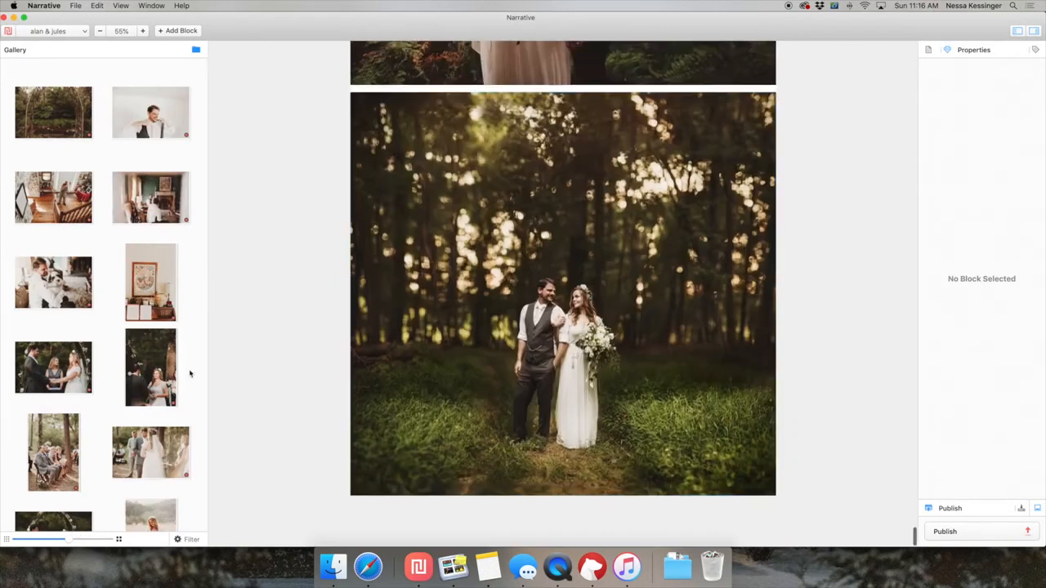
{"action": "scroll", "coordinate": [190, 373], "scroll_direction": "down", "scroll_amount": 2}
{"action": "scroll", "coordinate": [190, 374], "scroll_direction": "down", "scroll_amount": 10}
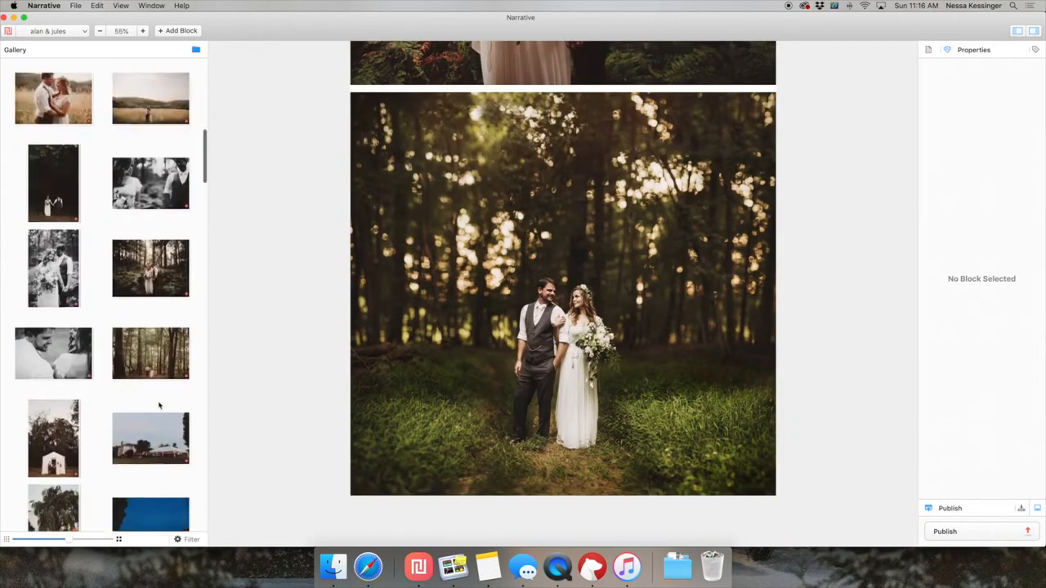
{"action": "scroll", "coordinate": [148, 354], "scroll_direction": "down", "scroll_amount": 3}
{"action": "left_click", "coordinate": [150, 289]}
{"action": "left_click_drag", "start_coordinate": [150, 289], "coordinate": [573, 353]}
{"action": "left_click_drag", "start_coordinate": [43, 381], "coordinate": [538, 353]}
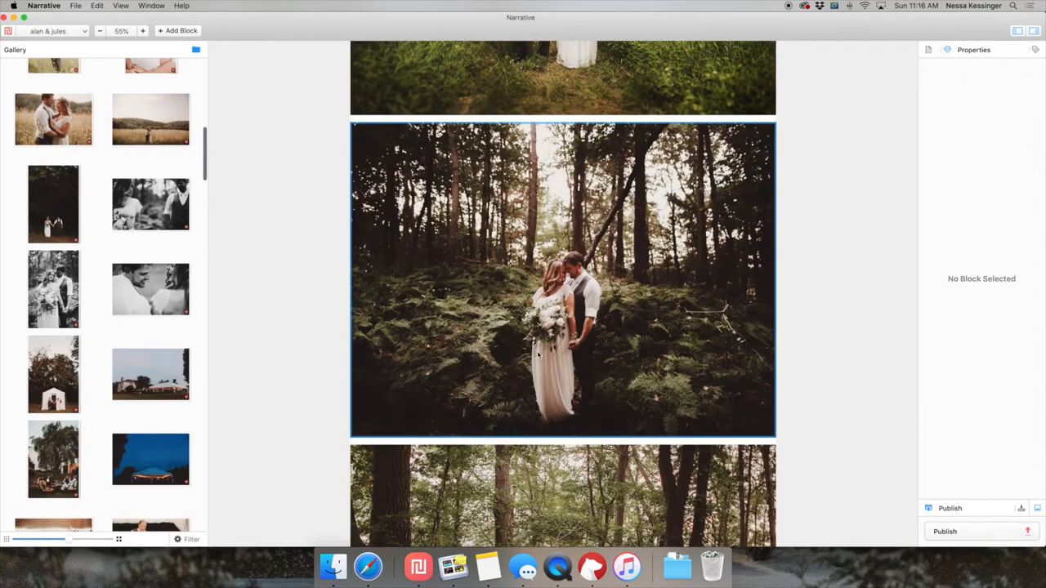
Preview the portrait of the couple at the white tent, and review the field and forest photos already in the layout.
{"action": "left_click", "coordinate": [69, 393]}
{"action": "key", "text": "space"}
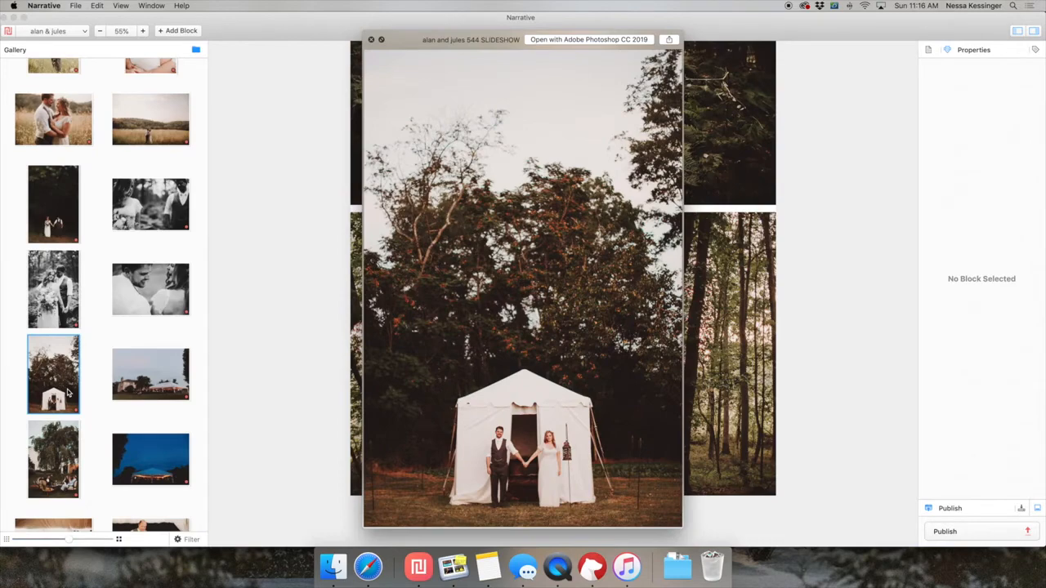
{"action": "key", "text": "space"}
{"action": "scroll", "coordinate": [474, 395], "scroll_direction": "down", "scroll_amount": 10}
{"action": "scroll", "coordinate": [473, 395], "scroll_direction": "up", "scroll_amount": 4}
{"action": "scroll", "coordinate": [474, 394], "scroll_direction": "down", "scroll_amount": 10}
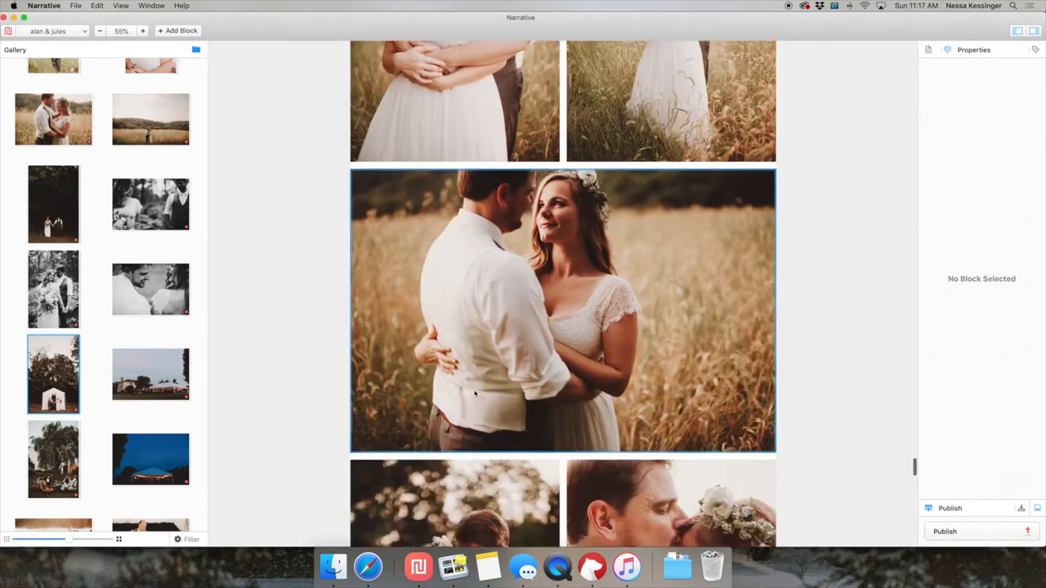
{"action": "scroll", "coordinate": [475, 393], "scroll_direction": "down", "scroll_amount": 10}
{"action": "scroll", "coordinate": [475, 394], "scroll_direction": "up", "scroll_amount": 2}
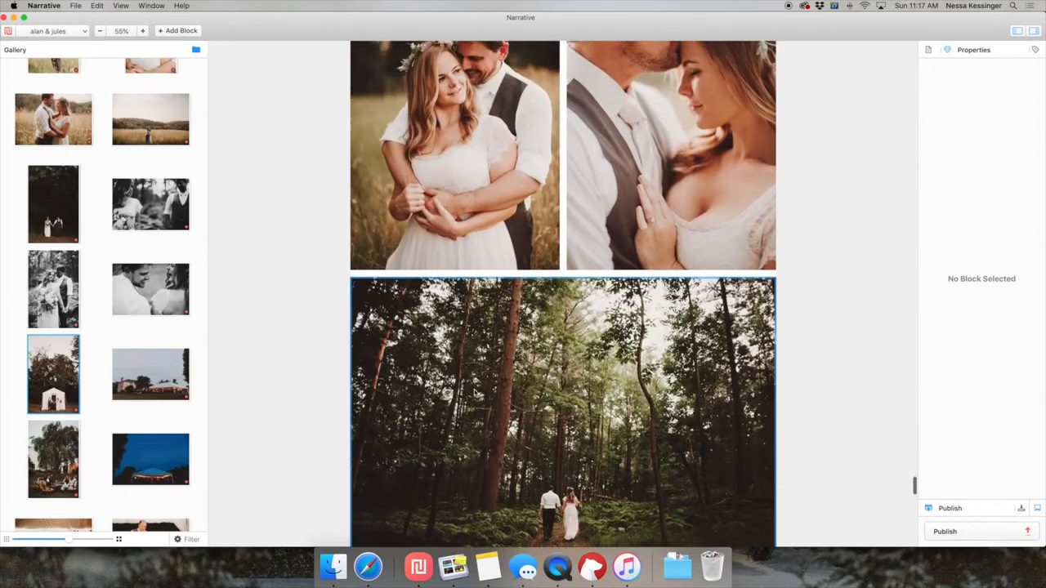
Try the white tent portrait and the willow tree portrait as a pair below the woodland path landscape.
{"action": "scroll", "coordinate": [475, 393], "scroll_direction": "down", "scroll_amount": 1}
{"action": "scroll", "coordinate": [475, 394], "scroll_direction": "down", "scroll_amount": 5}
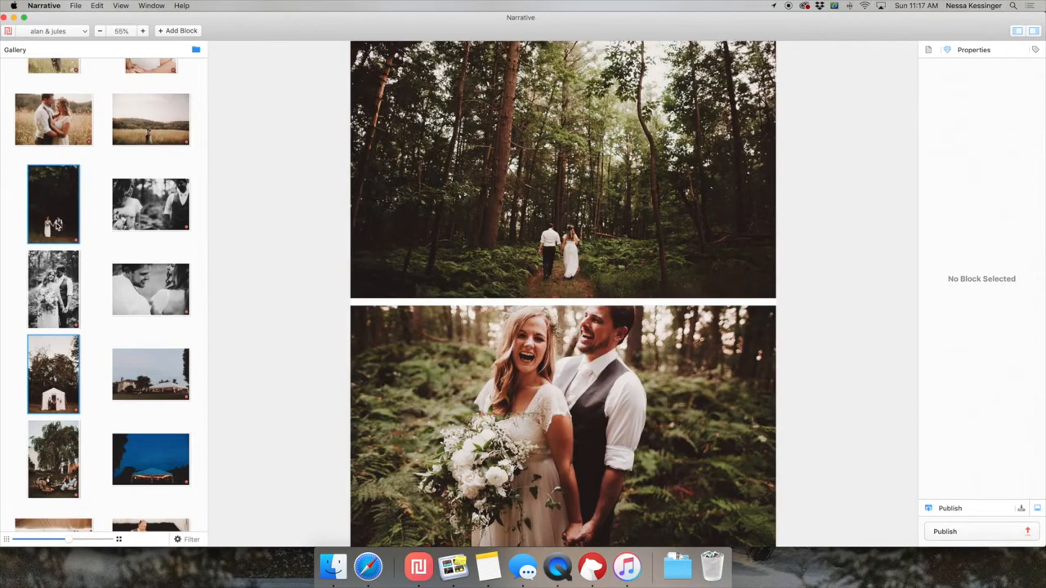
{"action": "left_click", "coordinate": [60, 463], "text": "super"}
{"action": "left_click_drag", "start_coordinate": [60, 463], "coordinate": [519, 459]}
{"action": "left_click_drag", "start_coordinate": [486, 418], "coordinate": [577, 492]}
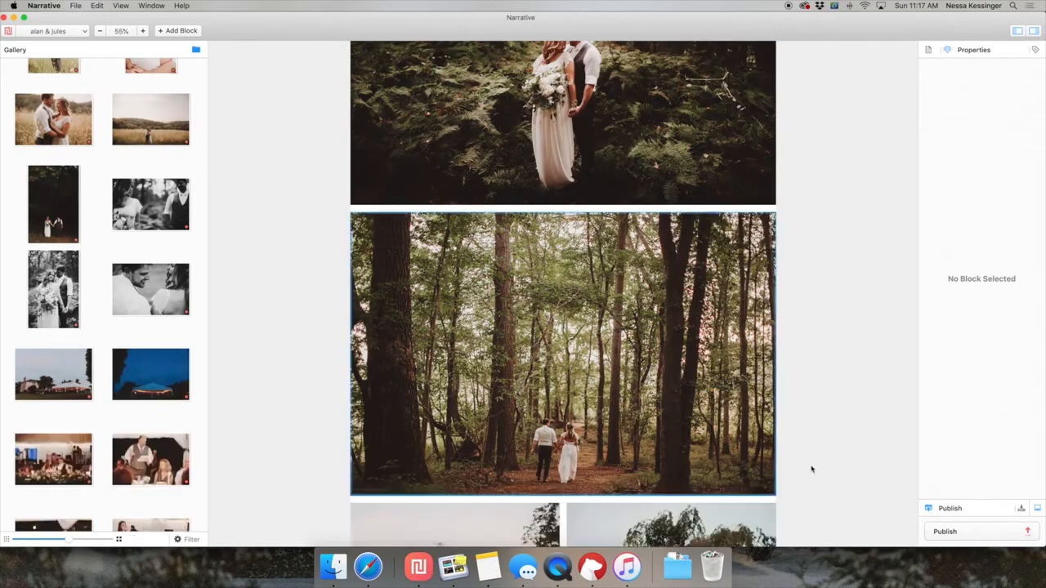
{"action": "scroll", "coordinate": [811, 469], "scroll_direction": "down", "scroll_amount": 2}
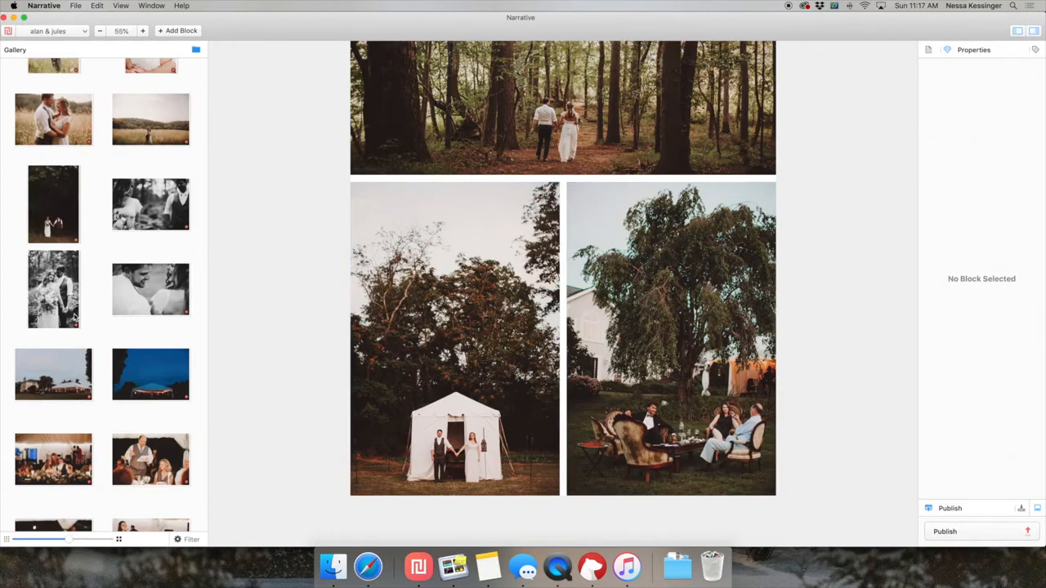
Replace the tent and willow portrait pair with the full-width dusk landscape of the house and reception tent.
{"action": "left_click", "coordinate": [60, 375]}
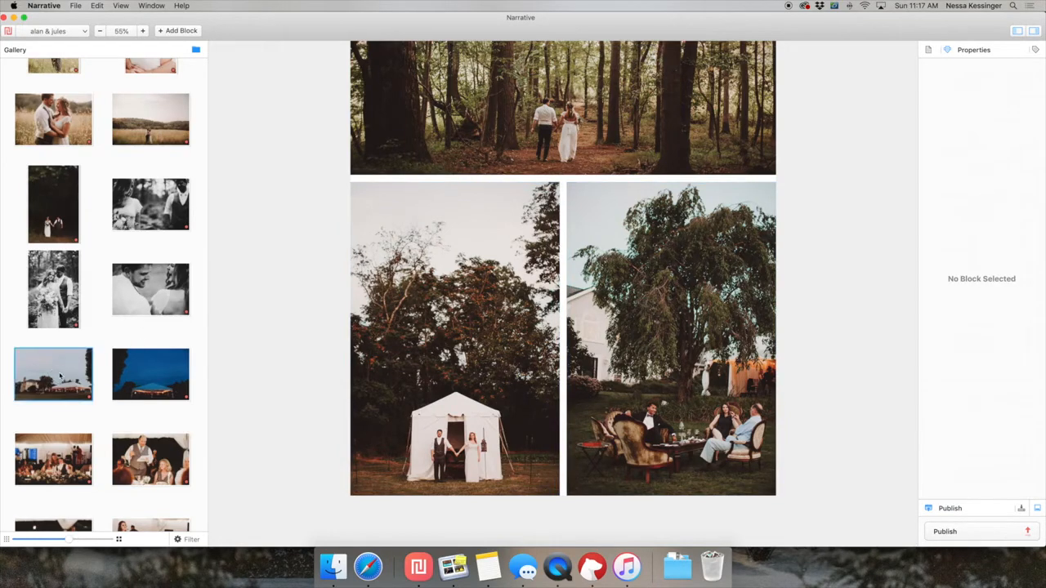
{"action": "left_click_drag", "start_coordinate": [63, 379], "coordinate": [573, 495]}
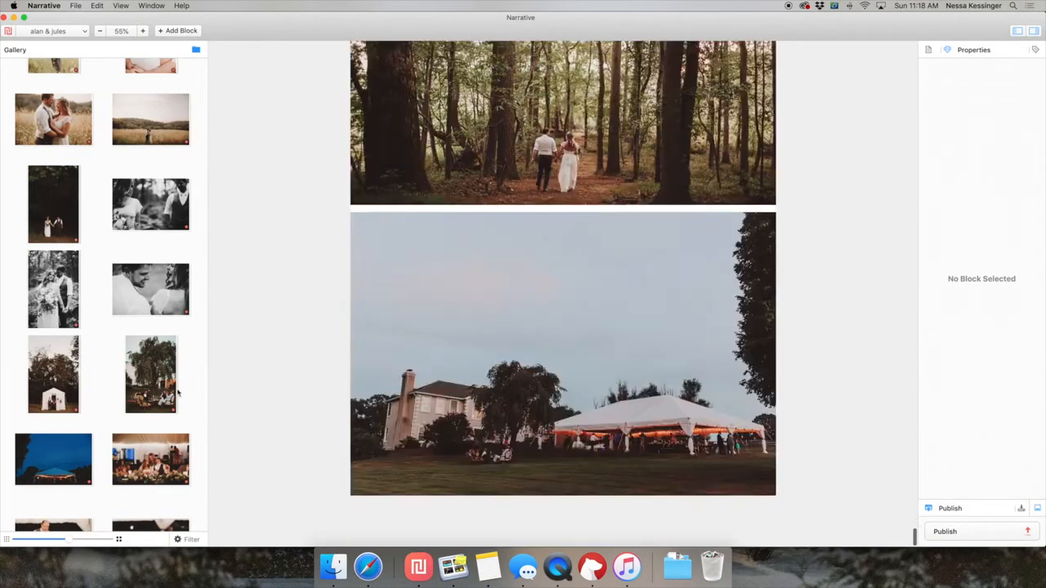
{"action": "scroll", "coordinate": [98, 327], "scroll_direction": "down", "scroll_amount": 5}
Append the five reception landscapes of the head table and toasts below the dusk photo, and check their sequence in the layout.
{"action": "left_click", "coordinate": [73, 282]}
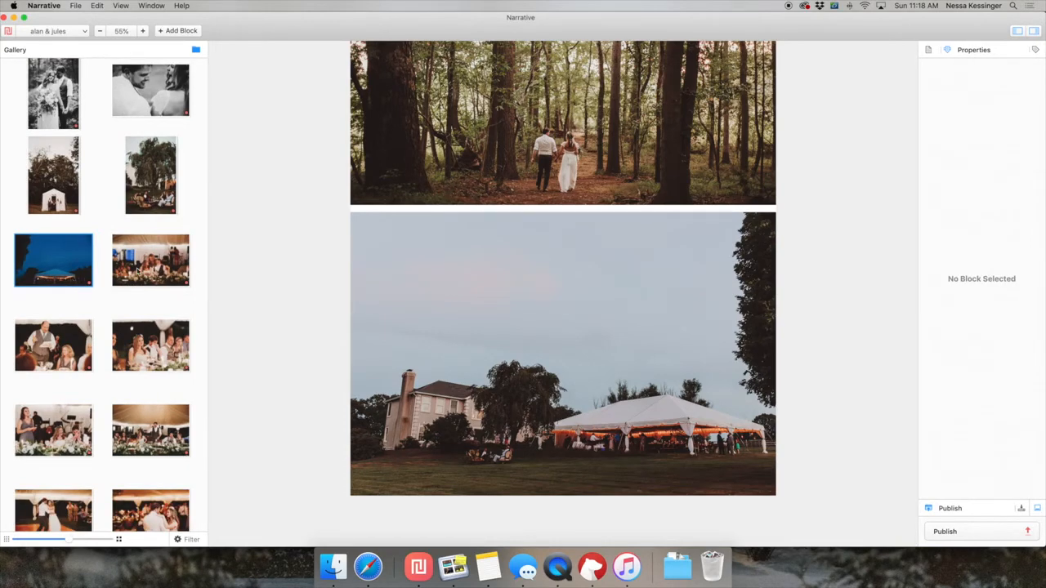
{"action": "scroll", "coordinate": [73, 317], "scroll_direction": "down", "scroll_amount": 2}
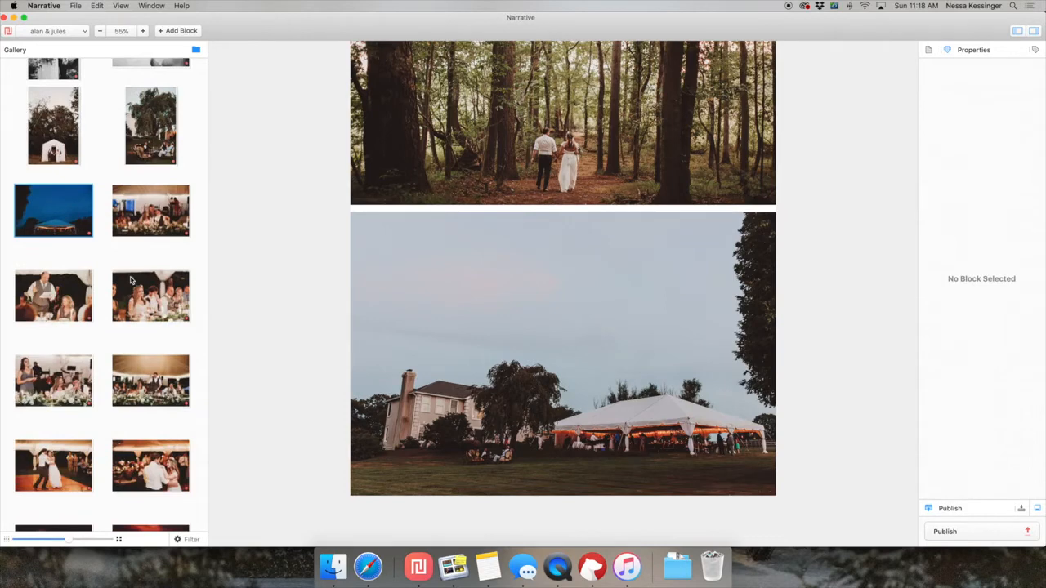
{"action": "scroll", "coordinate": [504, 336], "scroll_direction": "down", "scroll_amount": 1}
{"action": "left_click", "coordinate": [153, 228]}
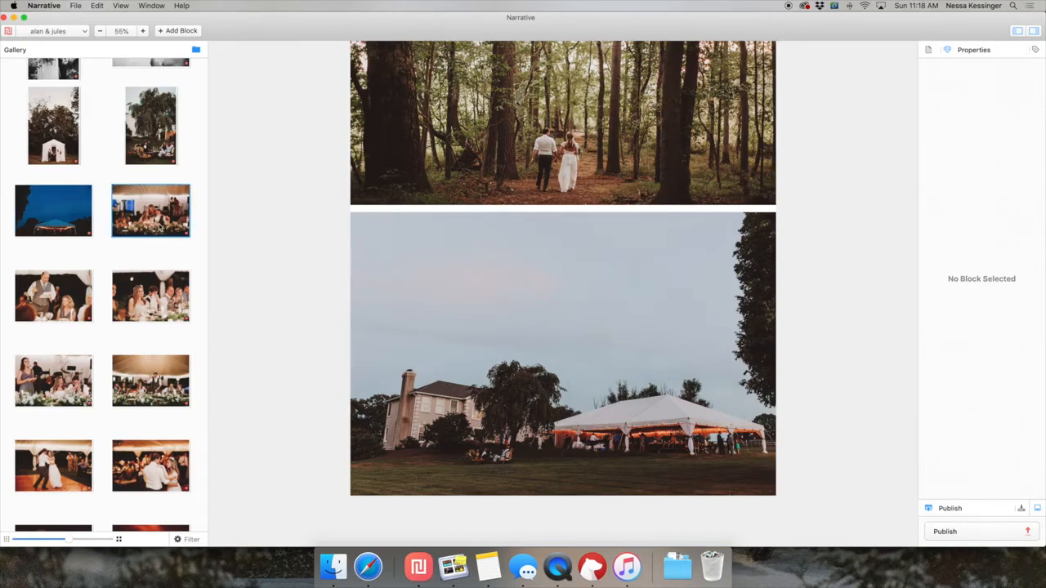
{"action": "scroll", "coordinate": [159, 227], "scroll_direction": "down", "scroll_amount": 2}
{"action": "left_click", "coordinate": [168, 335], "text": "shift"}
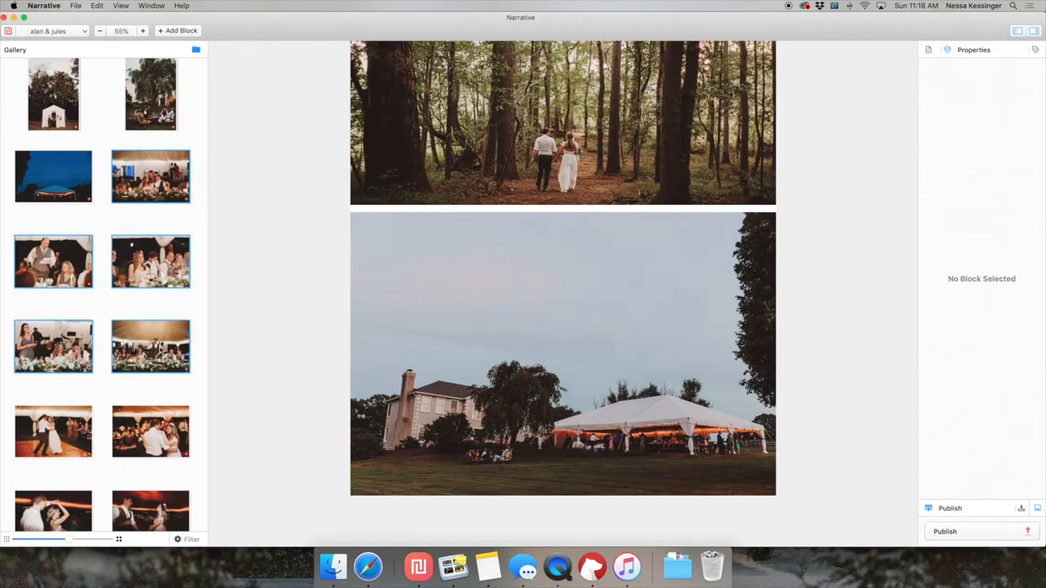
{"action": "key", "text": "Return"}
{"action": "scroll", "coordinate": [798, 388], "scroll_direction": "up", "scroll_amount": 10}
{"action": "scroll", "coordinate": [798, 388], "scroll_direction": "up", "scroll_amount": 10}
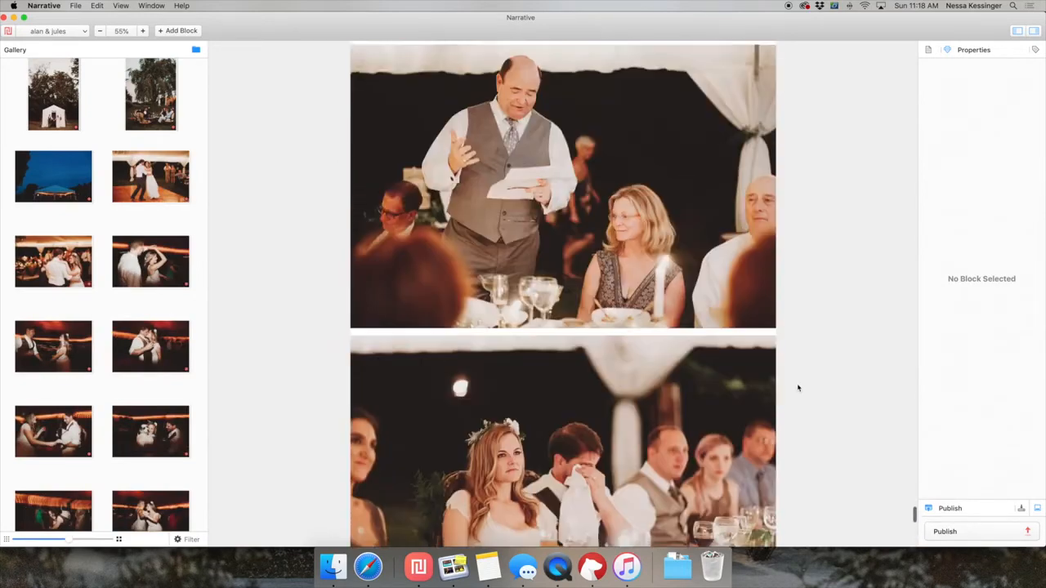
{"action": "scroll", "coordinate": [798, 388], "scroll_direction": "up", "scroll_amount": 5}
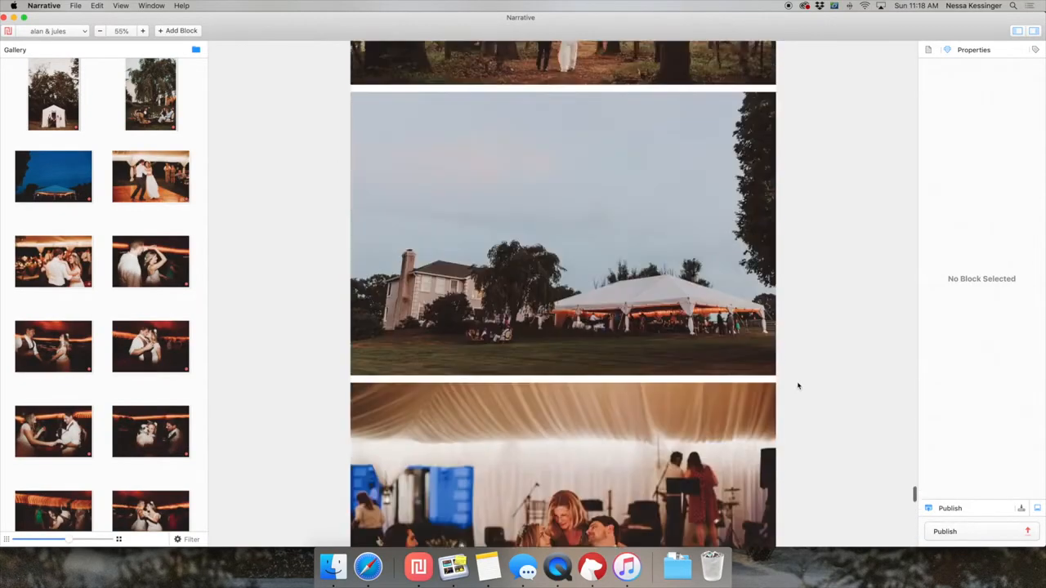
{"action": "scroll", "coordinate": [799, 387], "scroll_direction": "down", "scroll_amount": 15}
{"action": "scroll", "coordinate": [799, 386], "scroll_direction": "down", "scroll_amount": 15}
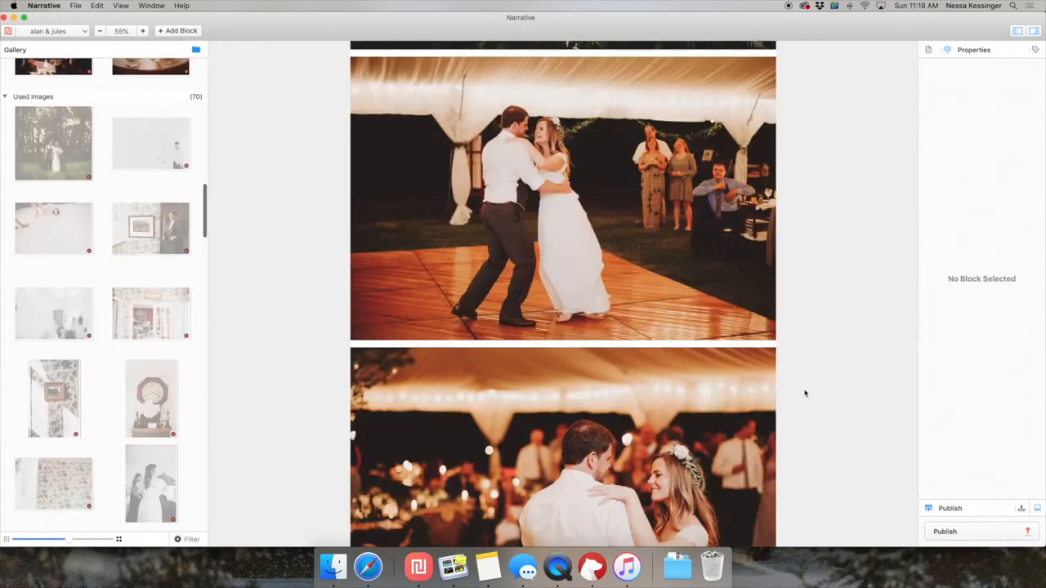
Append the dance floor photos below the toasts, and move the photo of the couple kissing on the dance floor to the end.
{"action": "scroll", "coordinate": [805, 393], "scroll_direction": "down", "scroll_amount": 10}
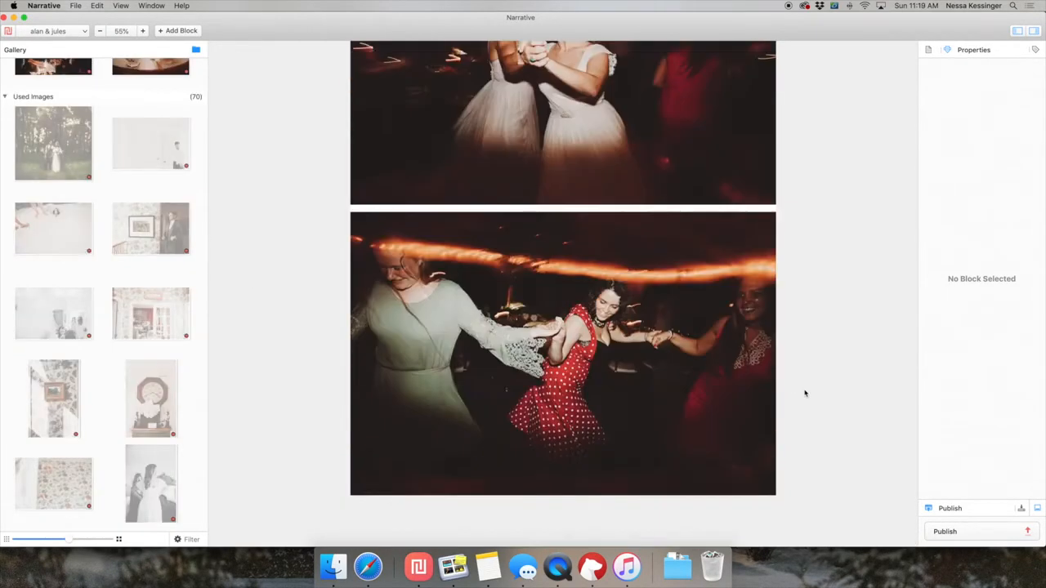
{"action": "scroll", "coordinate": [805, 392], "scroll_direction": "down", "scroll_amount": 10}
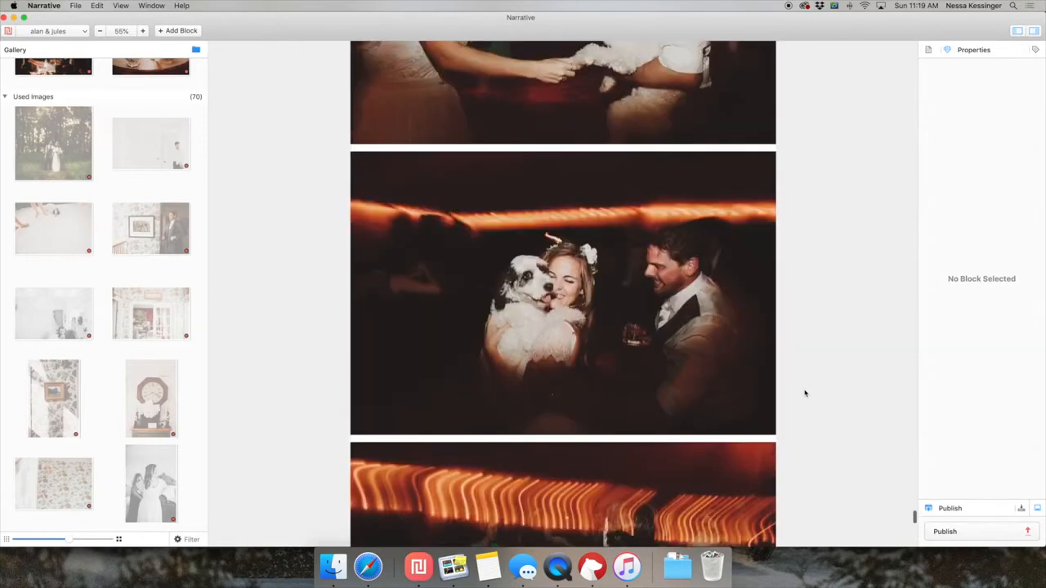
{"action": "left_click", "coordinate": [661, 309]}
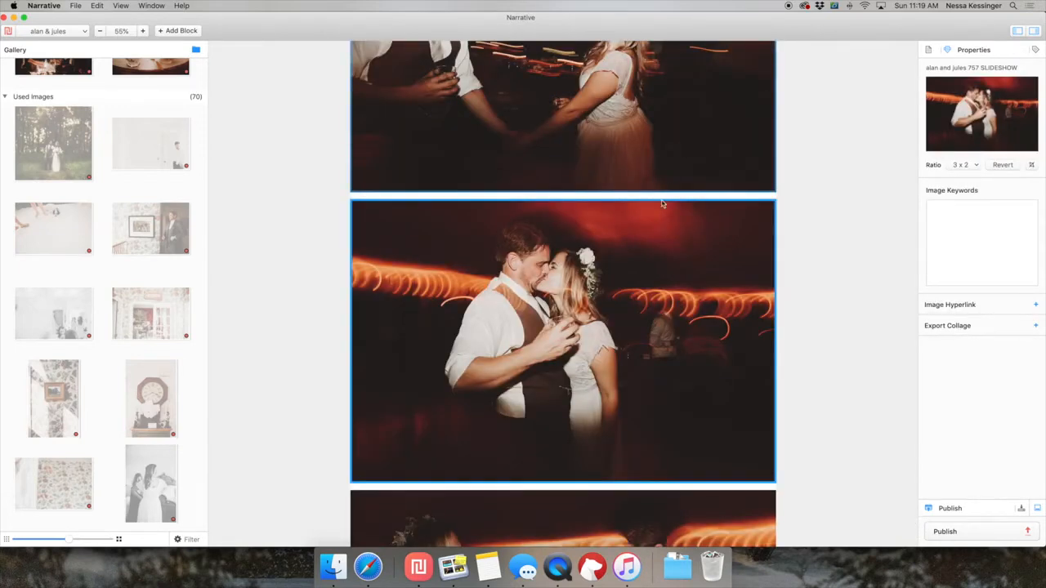
{"action": "left_click", "coordinate": [660, 376]}
{"action": "scroll", "coordinate": [660, 376], "scroll_direction": "down", "scroll_amount": 10}
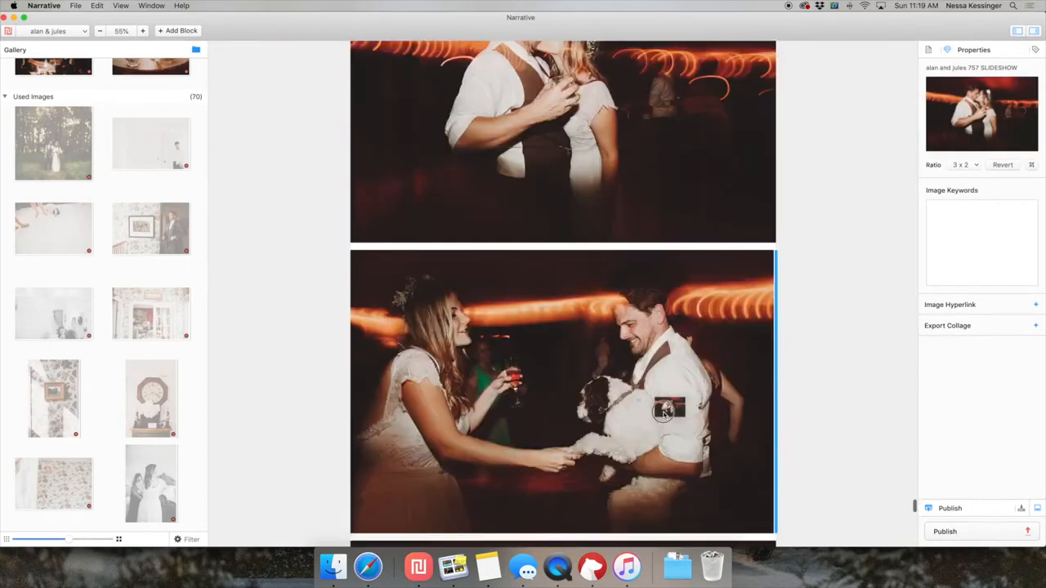
{"action": "left_click_drag", "start_coordinate": [616, 490], "coordinate": [618, 496]}
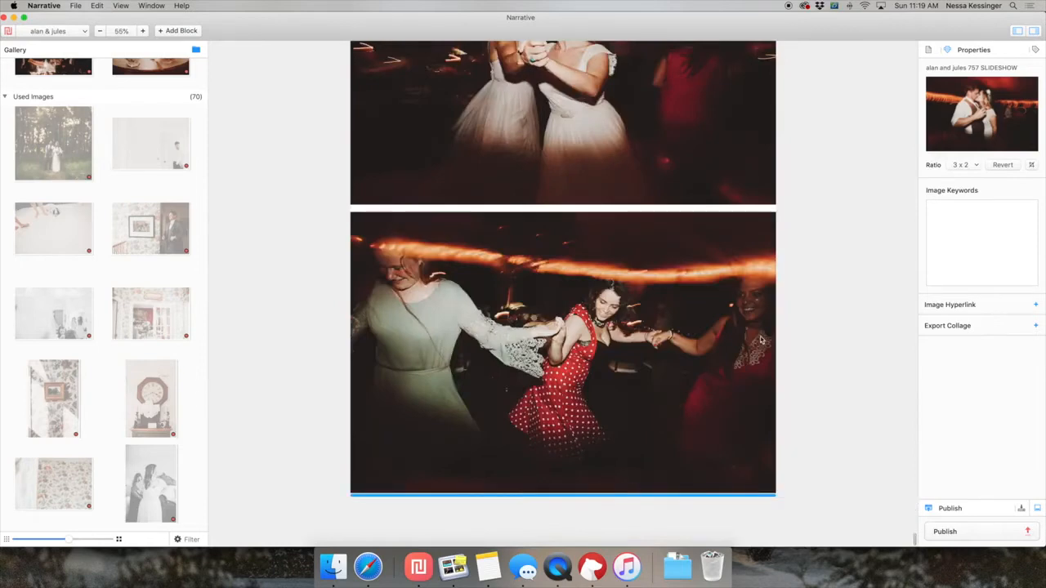
{"action": "scroll", "coordinate": [792, 327], "scroll_direction": "up", "scroll_amount": 7}
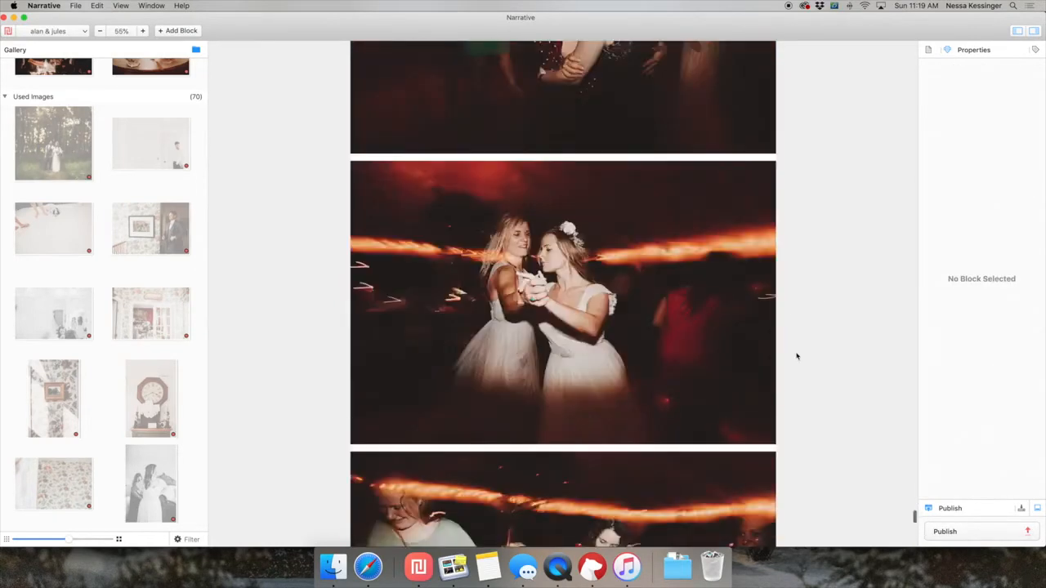
{"action": "scroll", "coordinate": [797, 356], "scroll_direction": "down", "scroll_amount": 5}
{"action": "scroll", "coordinate": [796, 356], "scroll_direction": "up", "scroll_amount": 1}
{"action": "scroll", "coordinate": [797, 357], "scroll_direction": "up", "scroll_amount": 5}
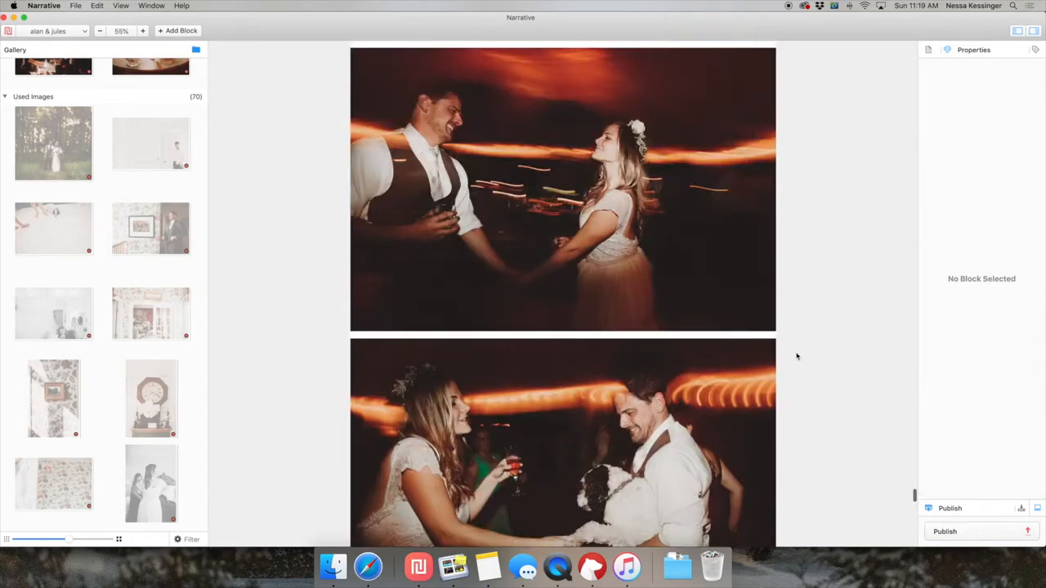
Move the dance floor photo of the couple holding hands below the photo of the bride dancing with the blonde woman in white.
{"action": "scroll", "coordinate": [659, 207], "scroll_direction": "up", "scroll_amount": 3}
{"action": "scroll", "coordinate": [651, 250], "scroll_direction": "down", "scroll_amount": 5}
{"action": "scroll", "coordinate": [606, 419], "scroll_direction": "down", "scroll_amount": 12}
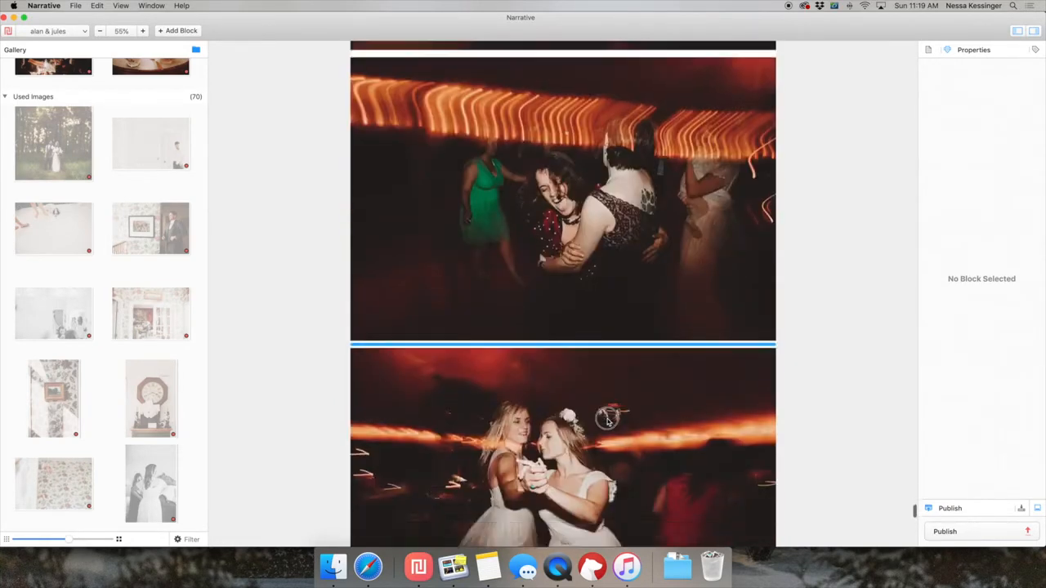
{"action": "scroll", "coordinate": [824, 338], "scroll_direction": "up", "scroll_amount": 7}
{"action": "scroll", "coordinate": [124, 259], "scroll_direction": "up", "scroll_amount": 8}
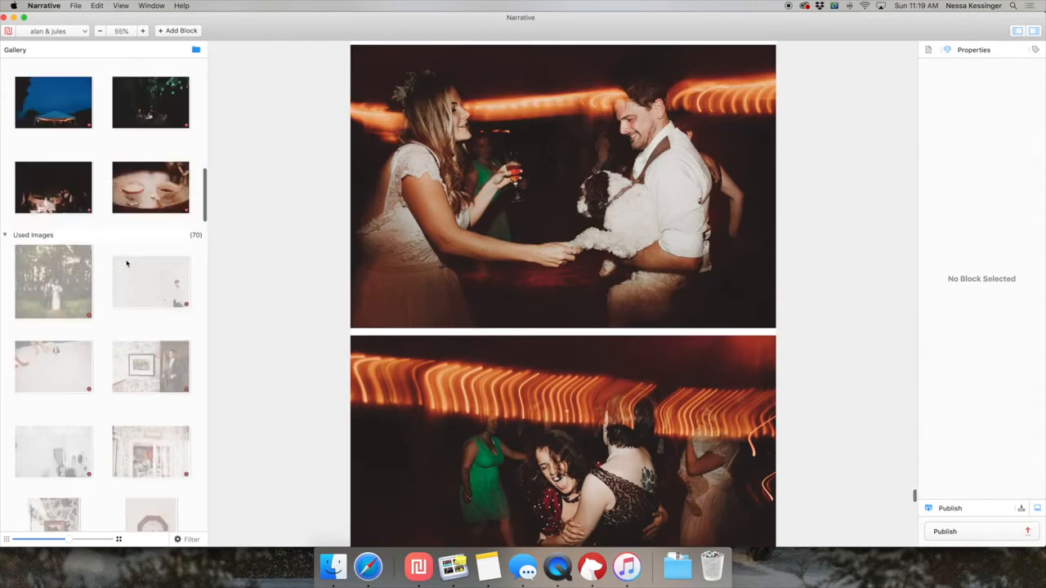
Preview the candlelit photo of the couple on the sofa and append it below the dance floor kiss.
{"action": "scroll", "coordinate": [693, 291], "scroll_direction": "down", "scroll_amount": 15}
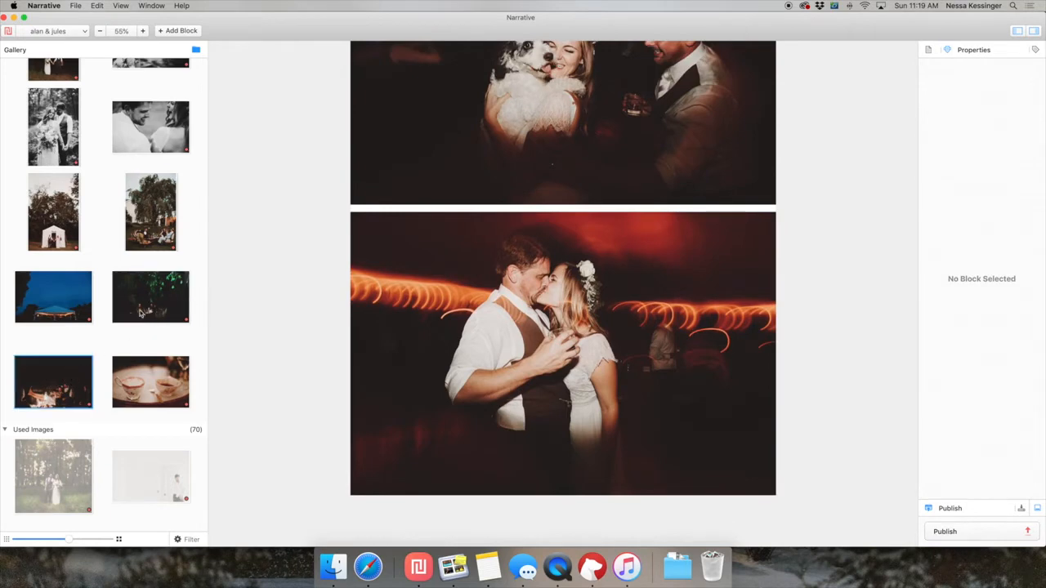
{"action": "scroll", "coordinate": [529, 304], "scroll_direction": "up", "scroll_amount": 10}
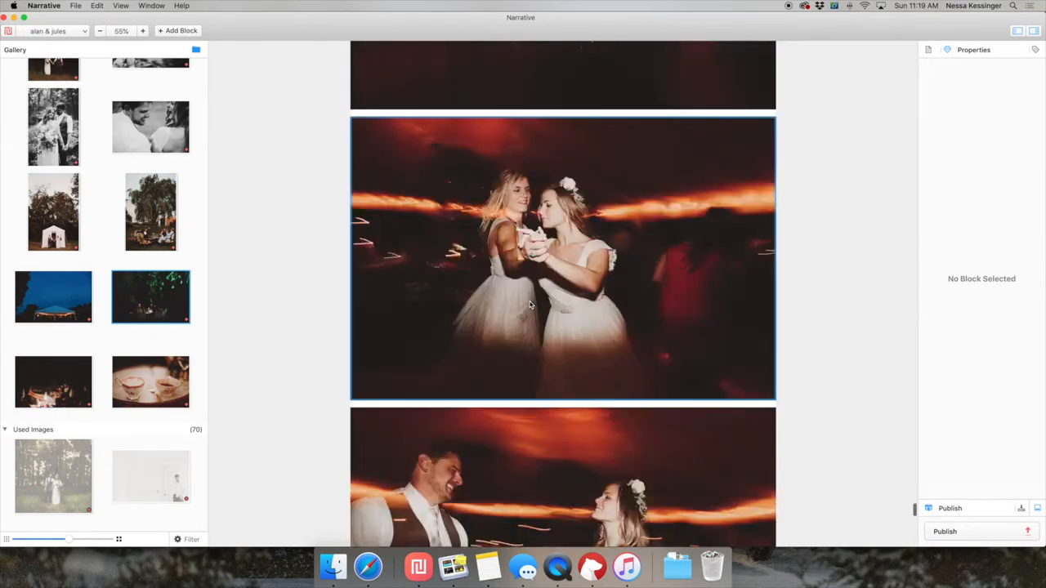
{"action": "scroll", "coordinate": [529, 304], "scroll_direction": "up", "scroll_amount": 10}
{"action": "scroll", "coordinate": [567, 487], "scroll_direction": "down", "scroll_amount": 10}
{"action": "scroll", "coordinate": [567, 488], "scroll_direction": "up", "scroll_amount": 3}
{"action": "scroll", "coordinate": [566, 488], "scroll_direction": "down", "scroll_amount": 10}
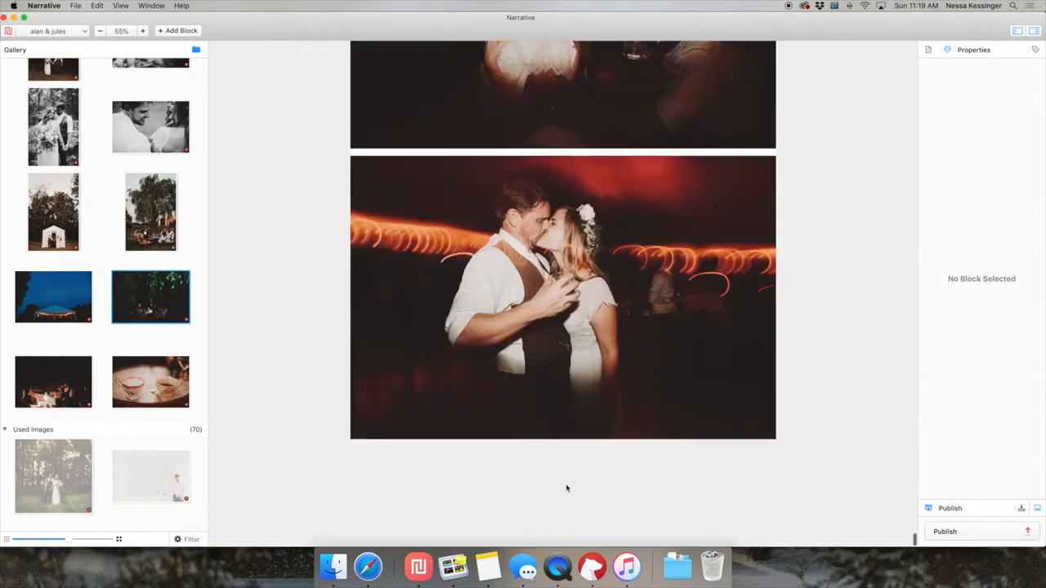
{"action": "scroll", "coordinate": [567, 487], "scroll_direction": "up", "scroll_amount": 2}
{"action": "left_click", "coordinate": [62, 392]}
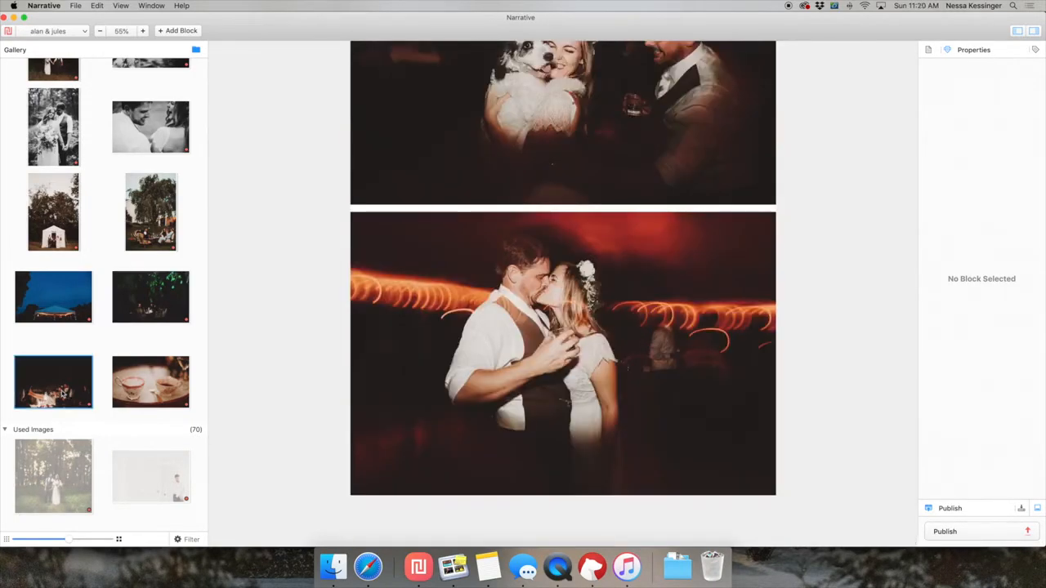
{"action": "key", "text": "space"}
{"action": "key", "text": "space"}
{"action": "left_click_drag", "start_coordinate": [53, 381], "coordinate": [562, 477]}
{"action": "left_click_drag", "start_coordinate": [763, 437], "coordinate": [763, 442]}
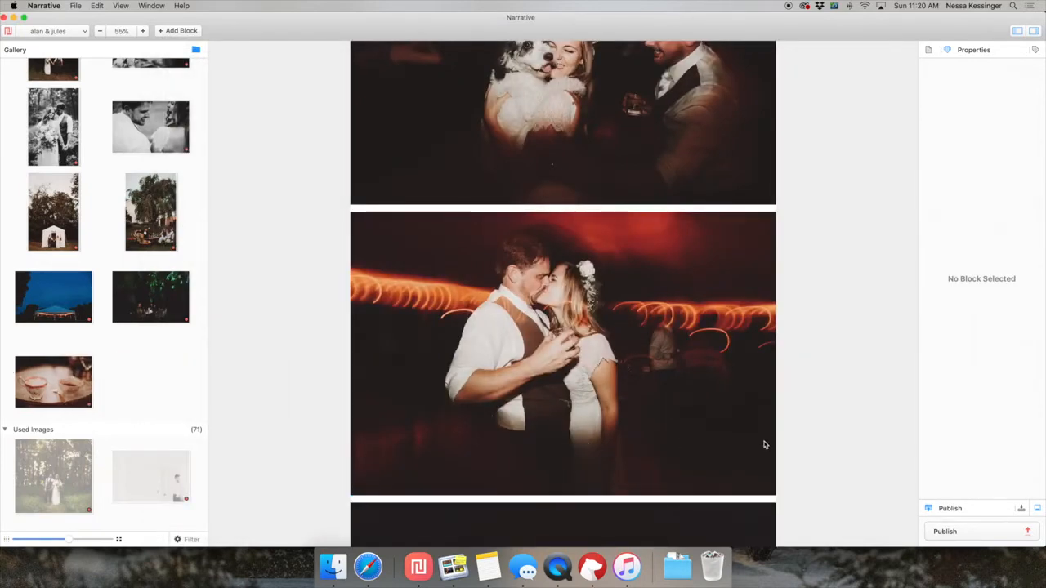
Add the teacups photo near the end of the layout and place it directly below the candlelit sofa photo.
{"action": "scroll", "coordinate": [346, 370], "scroll_direction": "down", "scroll_amount": 1}
{"action": "scroll", "coordinate": [347, 370], "scroll_direction": "down", "scroll_amount": 5}
{"action": "left_click_drag", "start_coordinate": [51, 381], "coordinate": [585, 166]}
{"action": "left_click_drag", "start_coordinate": [513, 352], "coordinate": [530, 501]}
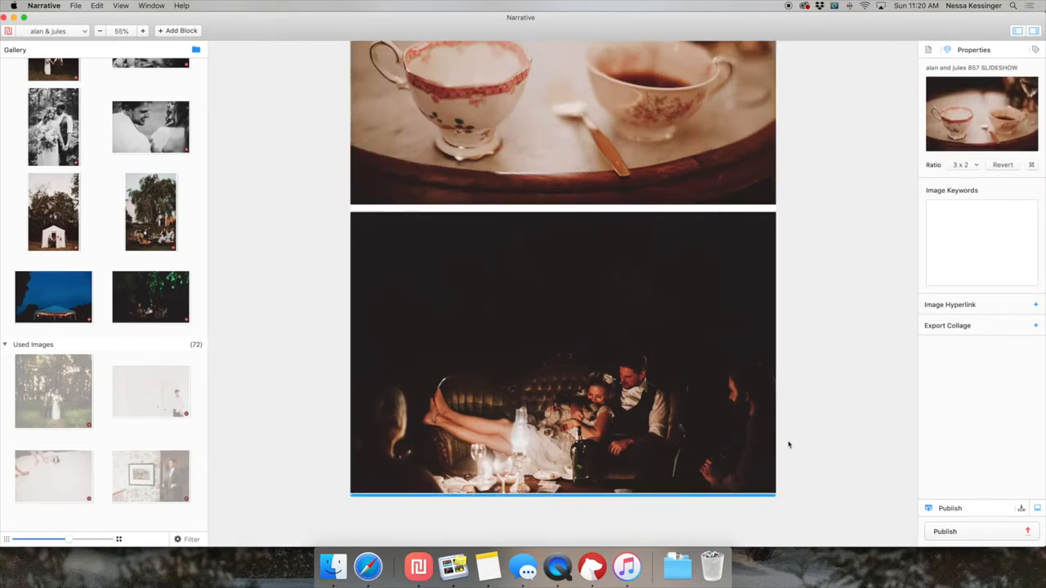
{"action": "left_click_drag", "start_coordinate": [789, 444], "coordinate": [793, 432]}
{"action": "scroll", "coordinate": [793, 432], "scroll_direction": "up", "scroll_amount": 6}
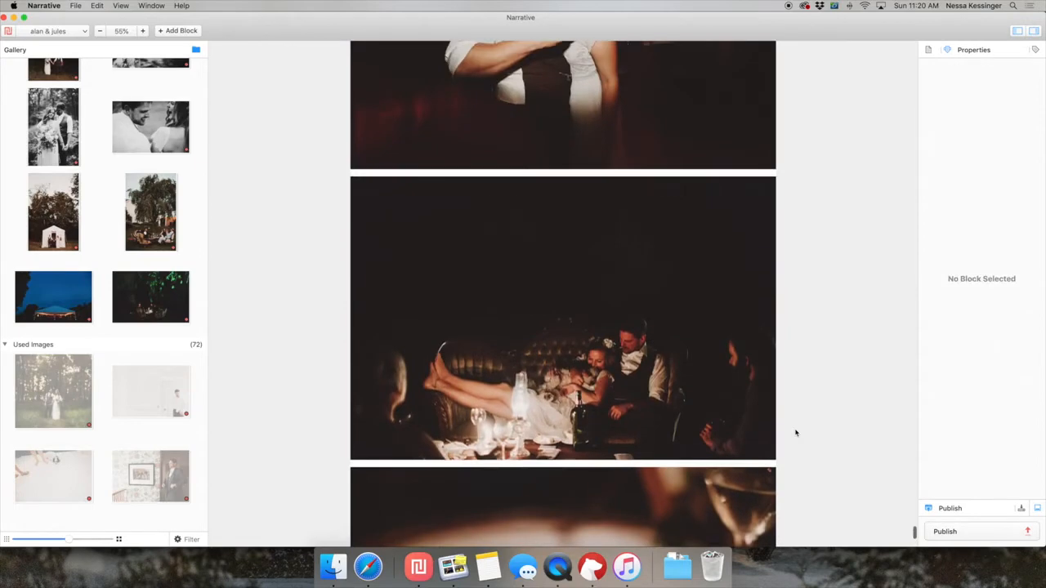
Check the sofa and teacups sequence, and append the night photo of guests at the table under the willow below it.
{"action": "scroll", "coordinate": [795, 433], "scroll_direction": "down", "scroll_amount": 5}
{"action": "scroll", "coordinate": [793, 431], "scroll_direction": "up", "scroll_amount": 4}
{"action": "scroll", "coordinate": [794, 432], "scroll_direction": "down", "scroll_amount": 2}
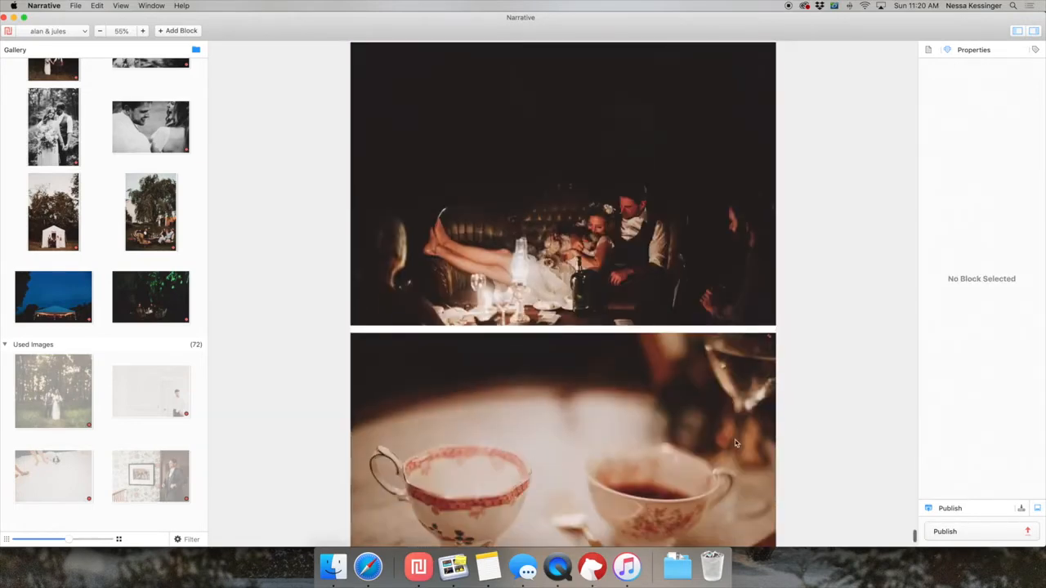
{"action": "scroll", "coordinate": [664, 331], "scroll_direction": "down", "scroll_amount": 2}
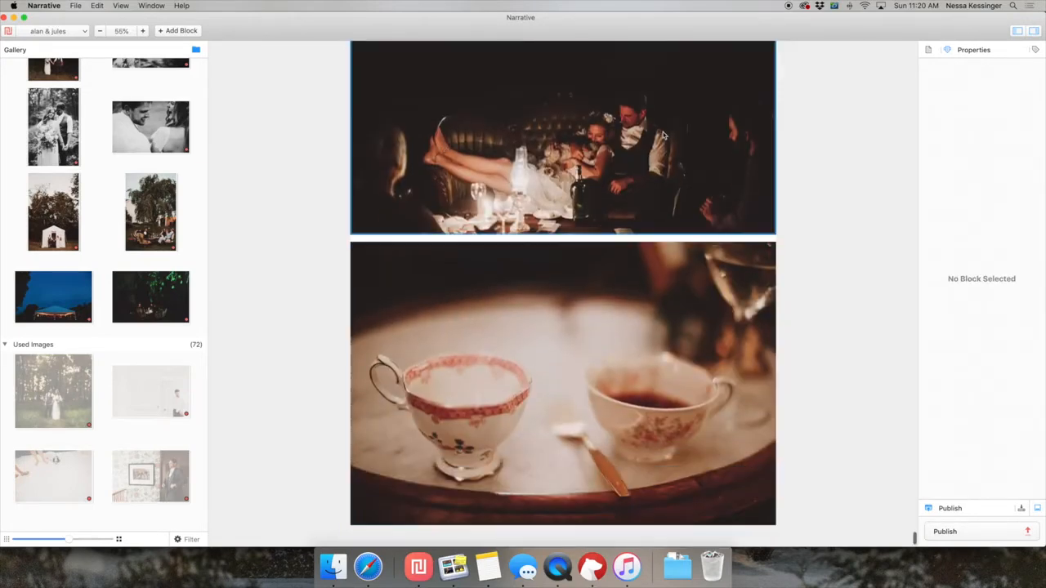
{"action": "scroll", "coordinate": [567, 345], "scroll_direction": "down", "scroll_amount": 1}
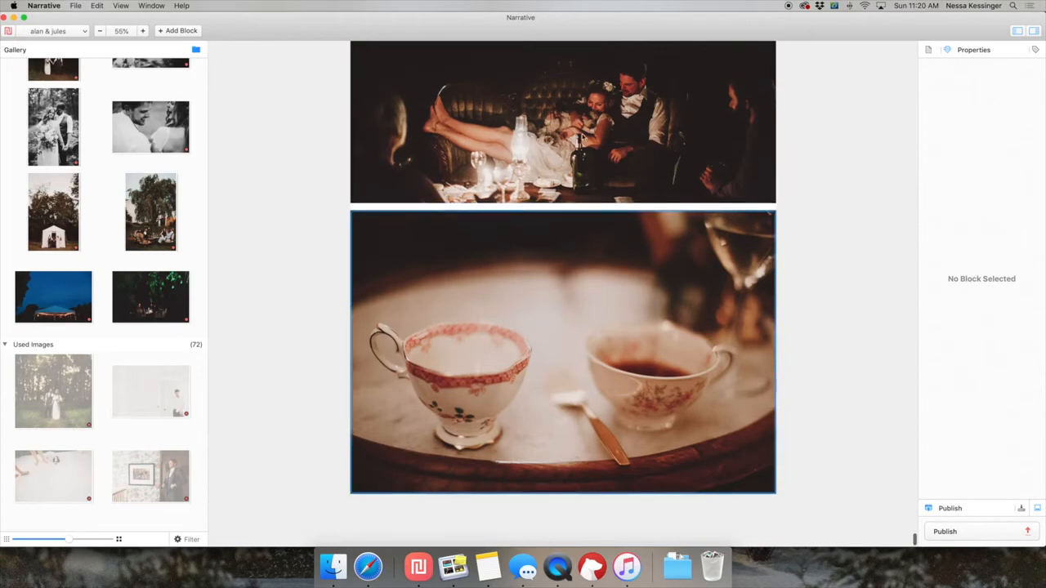
{"action": "scroll", "coordinate": [581, 141], "scroll_direction": "up", "scroll_amount": 3}
{"action": "scroll", "coordinate": [579, 411], "scroll_direction": "down", "scroll_amount": 3}
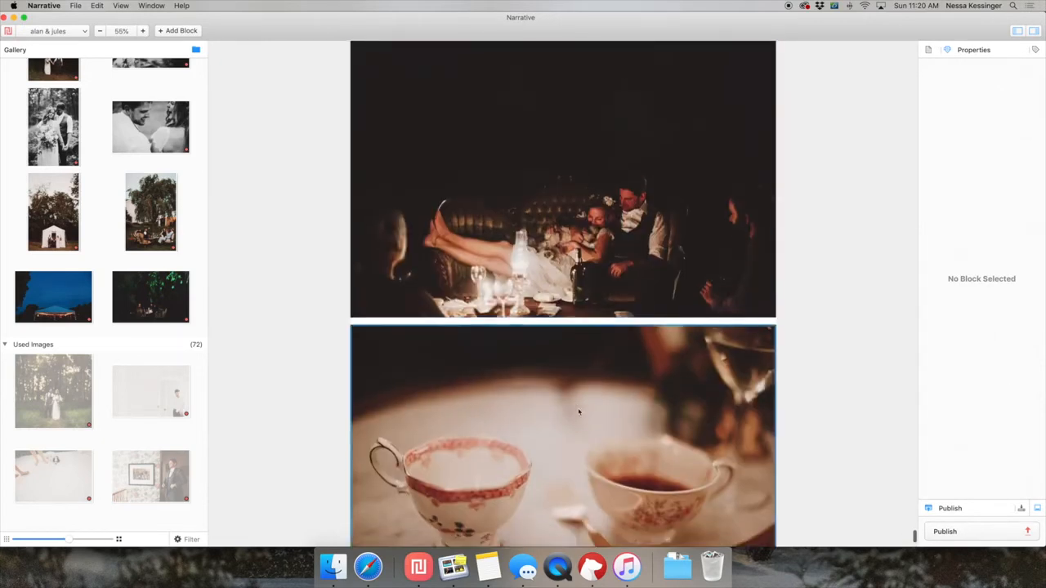
{"action": "left_click_drag", "start_coordinate": [147, 303], "coordinate": [555, 485]}
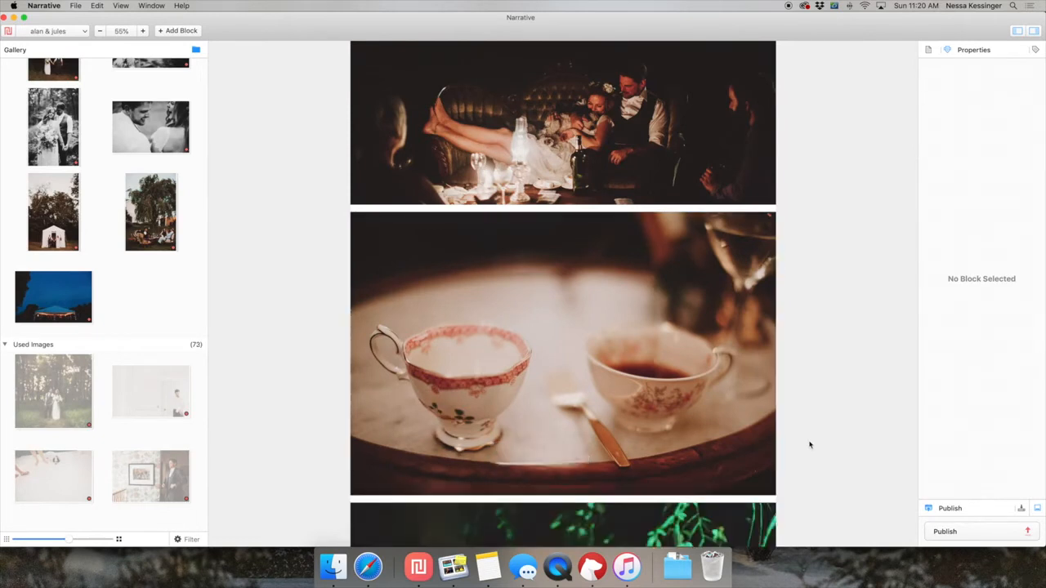
{"action": "scroll", "coordinate": [810, 444], "scroll_direction": "down", "scroll_amount": 7}
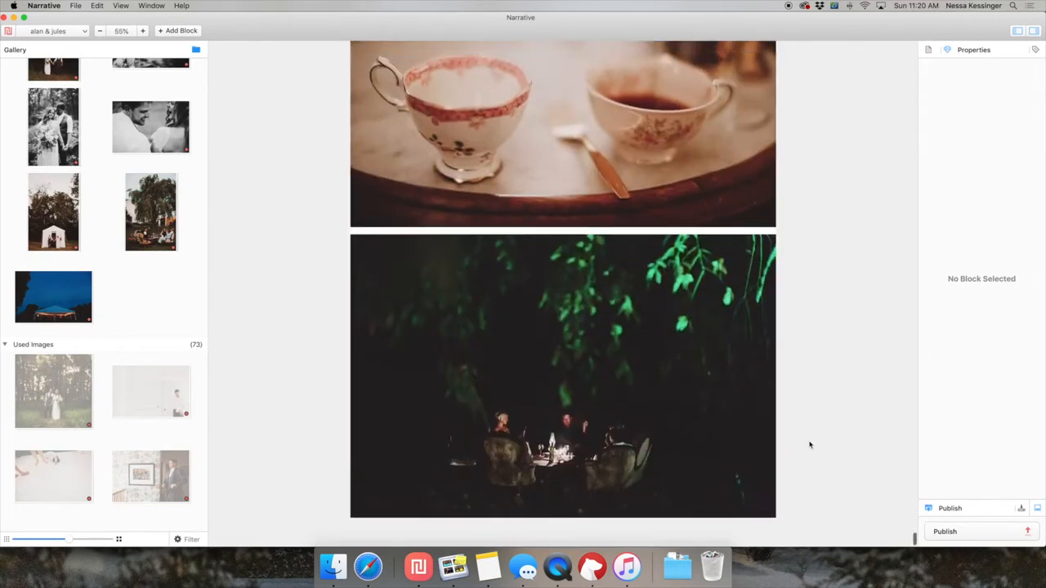
Try the blue night photo of the lit tent as the closing image, and remove it from the end of the layout.
{"action": "left_click_drag", "start_coordinate": [53, 296], "coordinate": [612, 451]}
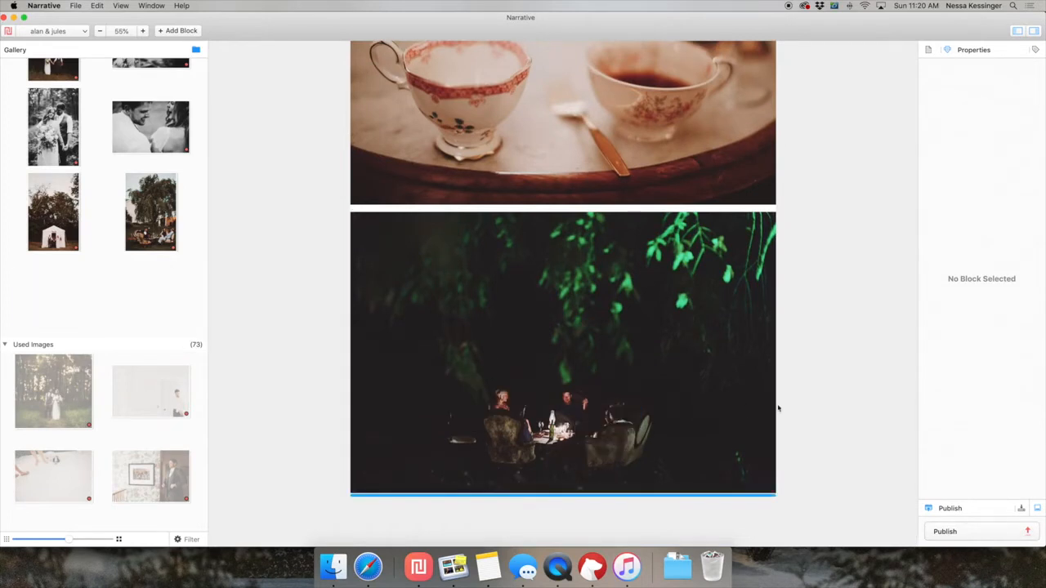
{"action": "left_click_drag", "start_coordinate": [777, 408], "coordinate": [828, 382]}
{"action": "scroll", "coordinate": [828, 381], "scroll_direction": "down", "scroll_amount": 7}
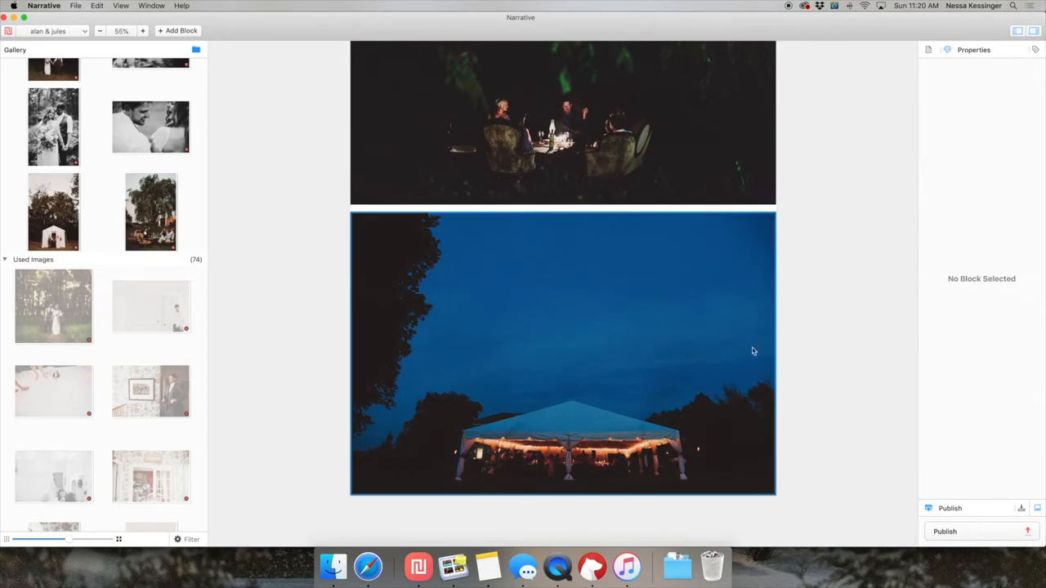
{"action": "left_click", "coordinate": [789, 360]}
{"action": "scroll", "coordinate": [719, 423], "scroll_direction": "up", "scroll_amount": 3}
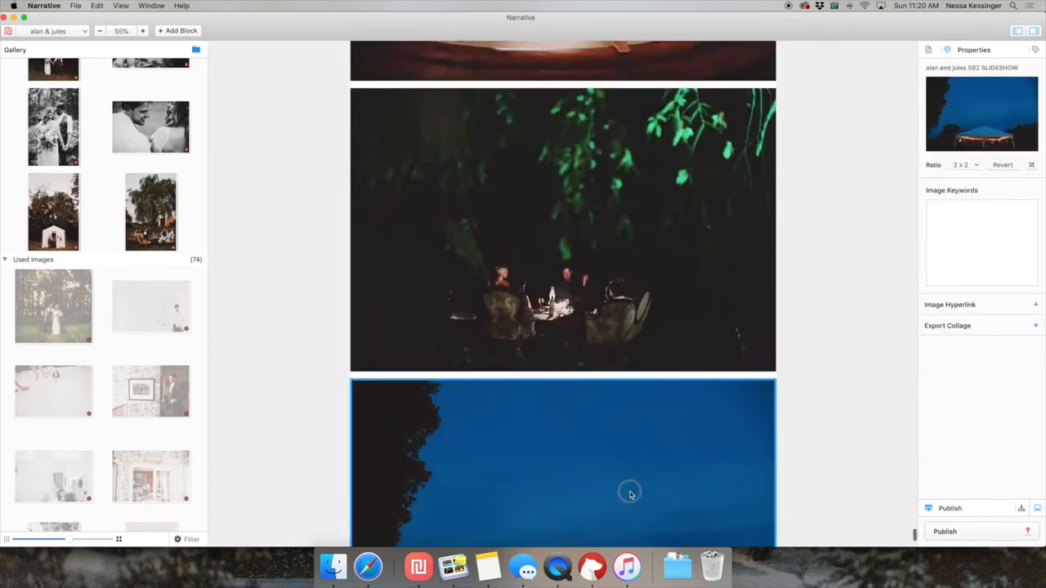
{"action": "key", "text": "Delete"}
Insert the blue night photo of the lit tent between the dusk house landscape and the first head table photo.
{"action": "scroll", "coordinate": [806, 369], "scroll_direction": "down", "scroll_amount": 5}
{"action": "scroll", "coordinate": [805, 371], "scroll_direction": "up", "scroll_amount": 10}
{"action": "scroll", "coordinate": [805, 372], "scroll_direction": "down", "scroll_amount": 14}
{"action": "scroll", "coordinate": [806, 371], "scroll_direction": "down", "scroll_amount": 5}
{"action": "scroll", "coordinate": [617, 334], "scroll_direction": "up", "scroll_amount": 4}
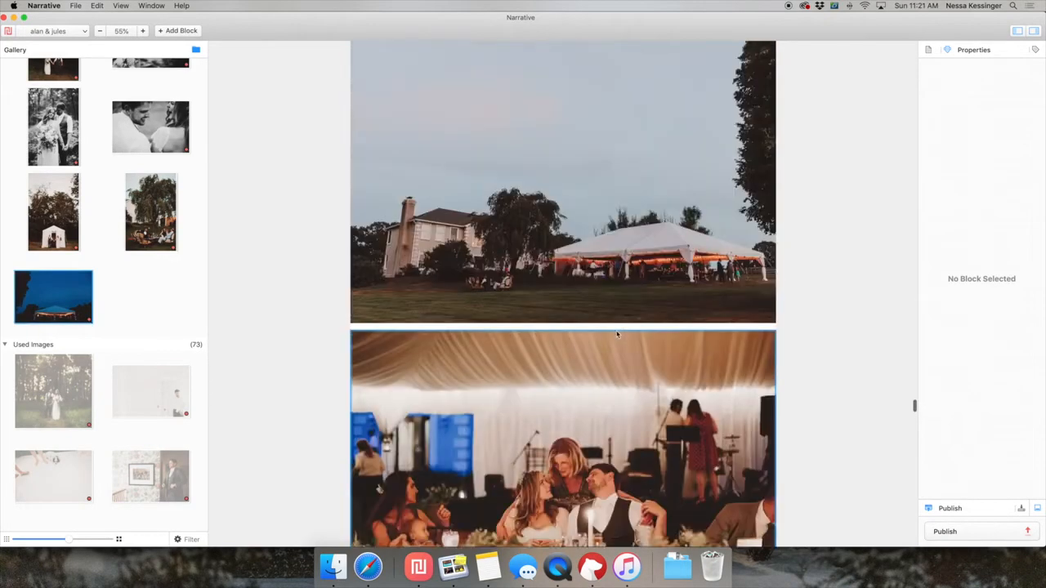
{"action": "scroll", "coordinate": [617, 335], "scroll_direction": "up", "scroll_amount": 2}
{"action": "scroll", "coordinate": [605, 359], "scroll_direction": "up", "scroll_amount": 2}
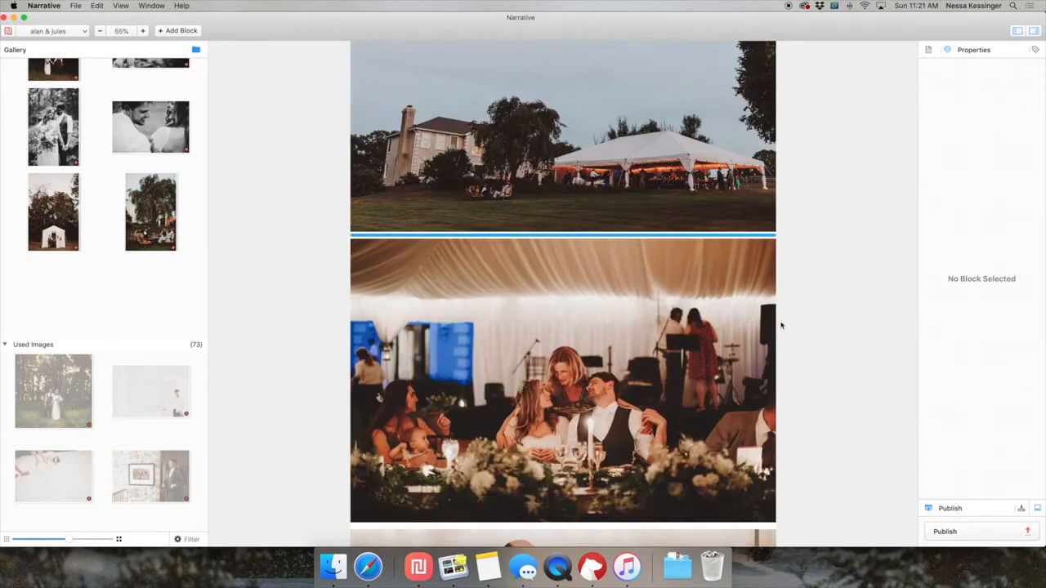
{"action": "left_click_drag", "start_coordinate": [53, 297], "coordinate": [782, 324]}
{"action": "scroll", "coordinate": [827, 349], "scroll_direction": "up", "scroll_amount": 3}
{"action": "scroll", "coordinate": [827, 349], "scroll_direction": "up", "scroll_amount": 3}
{"action": "scroll", "coordinate": [827, 349], "scroll_direction": "down", "scroll_amount": 7}
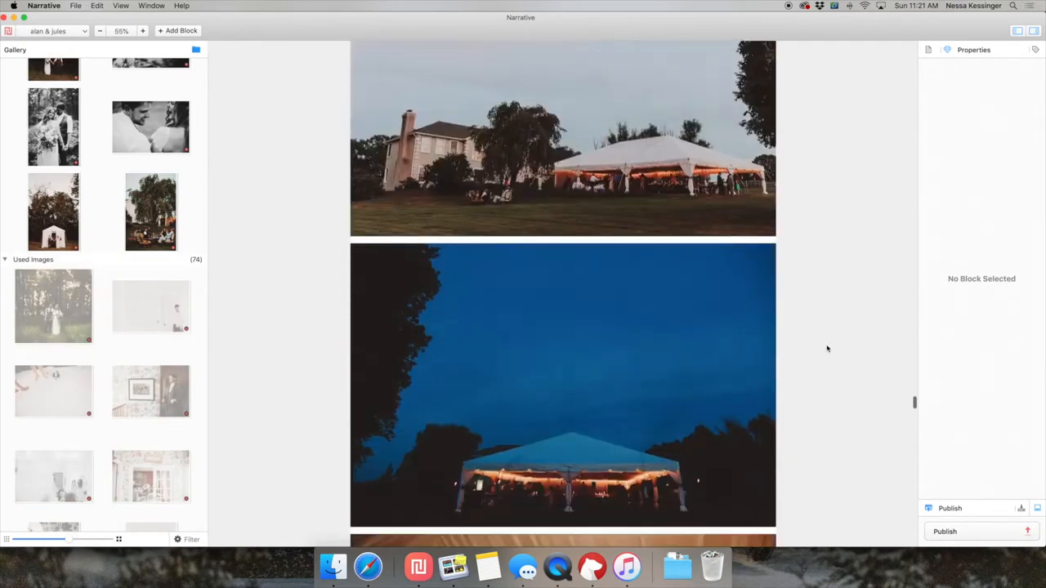
Compare the two tent landscapes and remove the dusk photo of the house and reception tent from the layout.
{"action": "scroll", "coordinate": [827, 349], "scroll_direction": "down", "scroll_amount": 4}
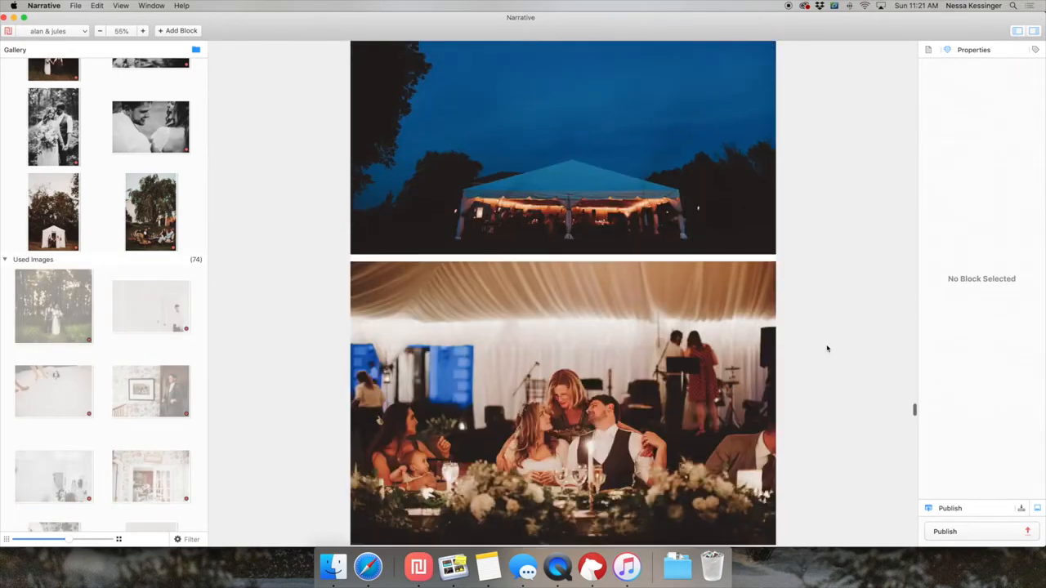
{"action": "scroll", "coordinate": [827, 349], "scroll_direction": "up", "scroll_amount": 6}
{"action": "scroll", "coordinate": [827, 348], "scroll_direction": "down", "scroll_amount": 7}
{"action": "scroll", "coordinate": [827, 349], "scroll_direction": "up", "scroll_amount": 1}
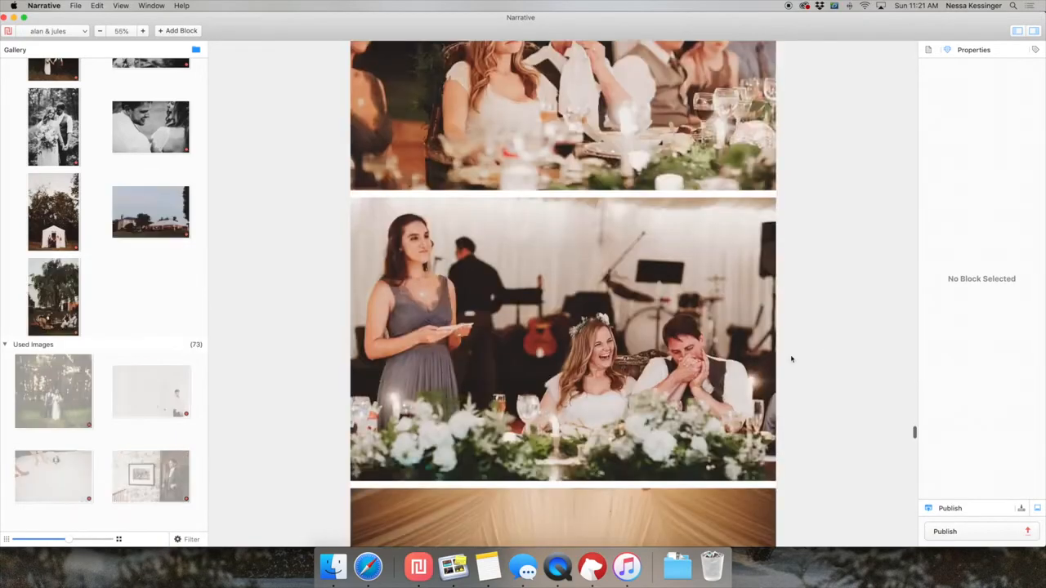
{"action": "scroll", "coordinate": [791, 359], "scroll_direction": "down", "scroll_amount": 15}
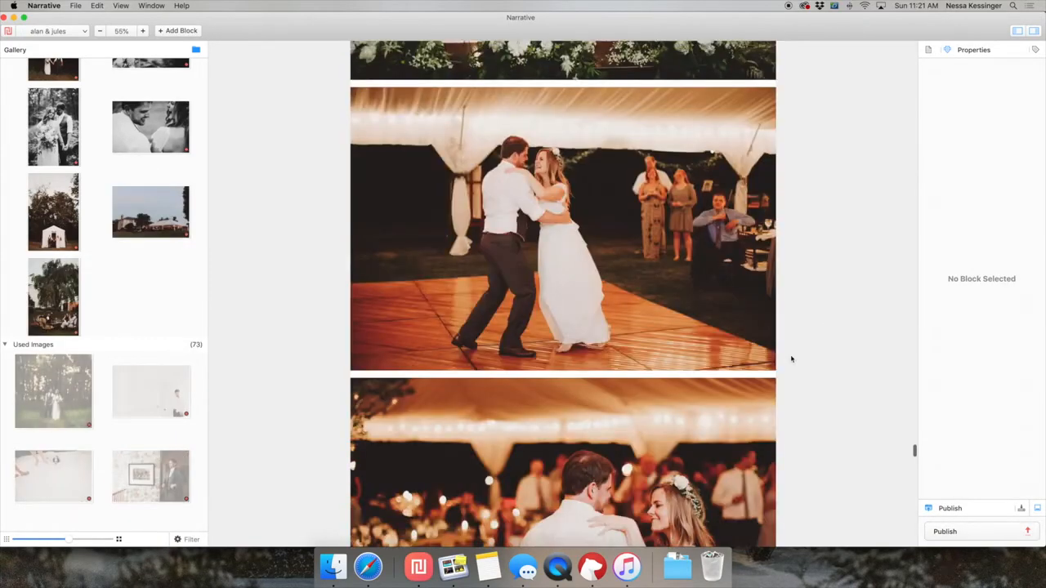
Look over the reception dancing photos, and zoom the layout out to 10% from the opening getting-ready photos.
{"action": "scroll", "coordinate": [790, 362], "scroll_direction": "down", "scroll_amount": 6}
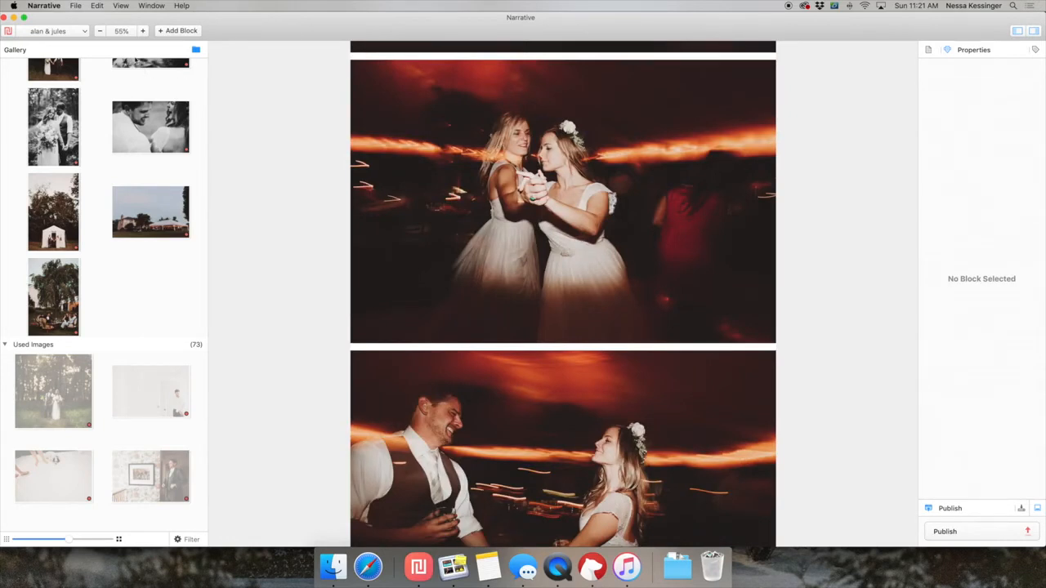
{"action": "left_click", "coordinate": [104, 34]}
{"action": "left_click", "coordinate": [104, 33]}
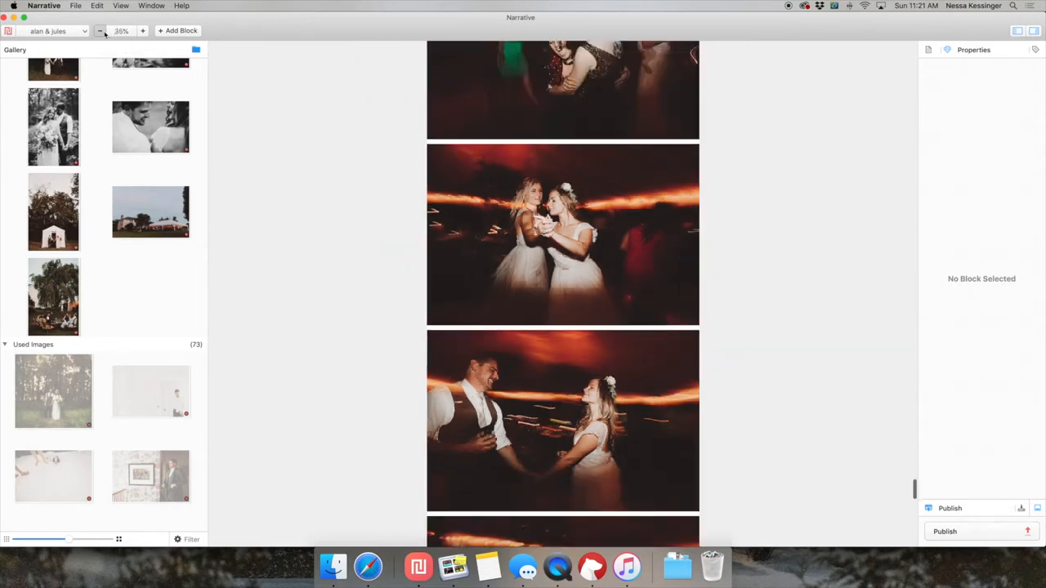
{"action": "left_click", "coordinate": [105, 33]}
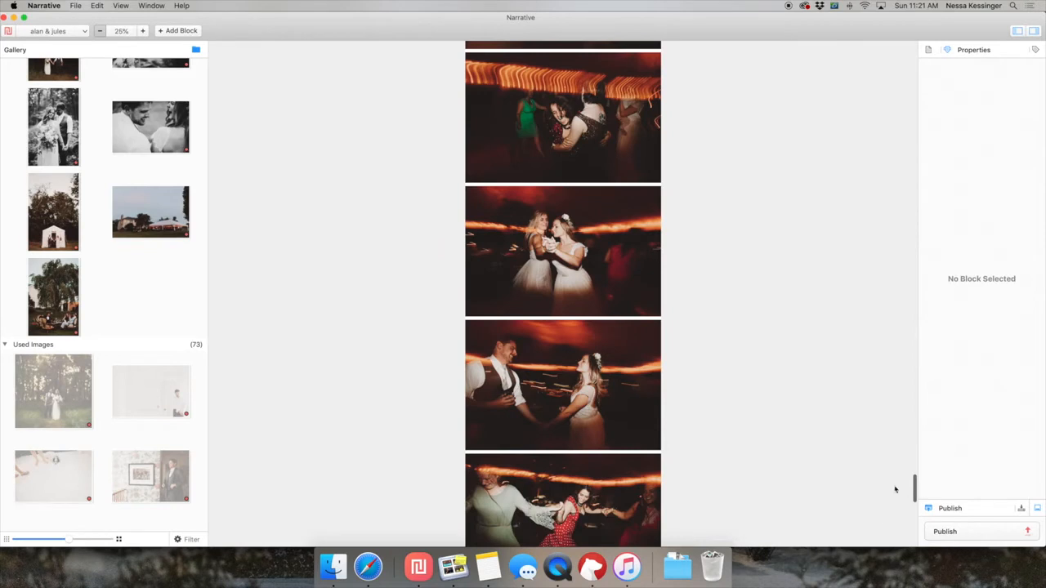
{"action": "key", "text": "super+minus"}
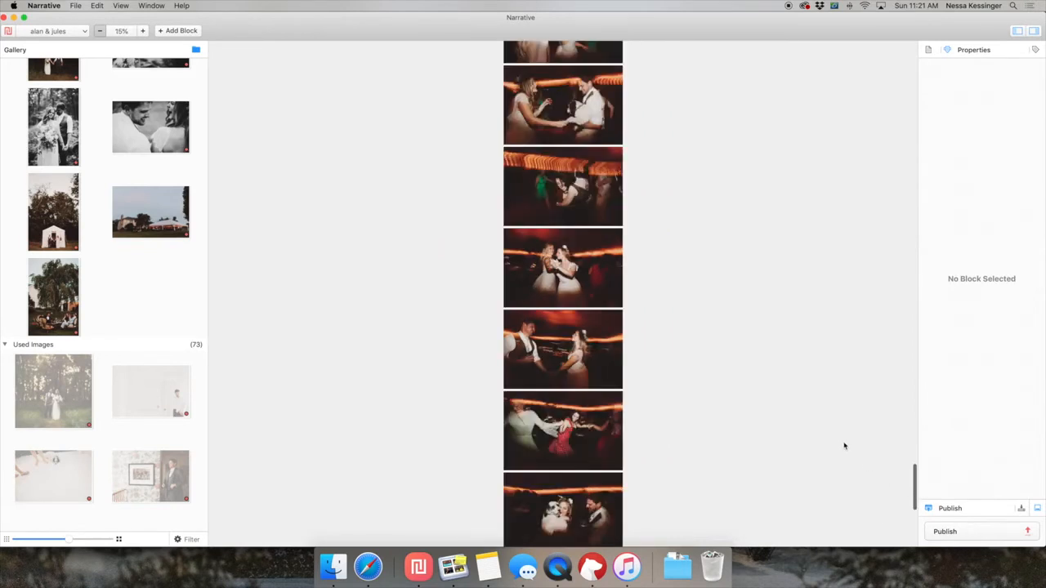
{"action": "key", "text": "super+minus"}
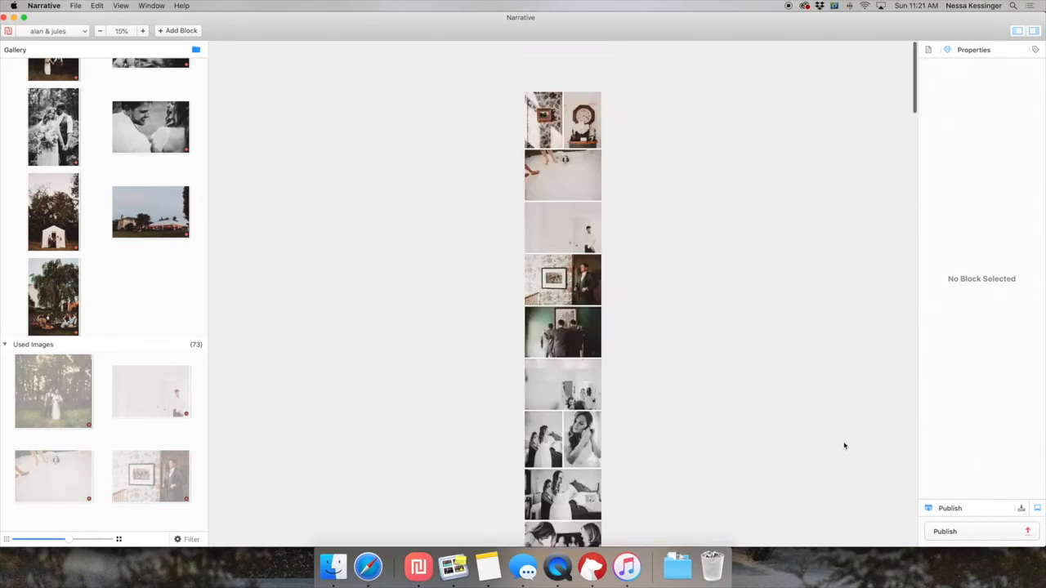
{"action": "scroll", "coordinate": [837, 284], "scroll_direction": "up", "scroll_amount": 2}
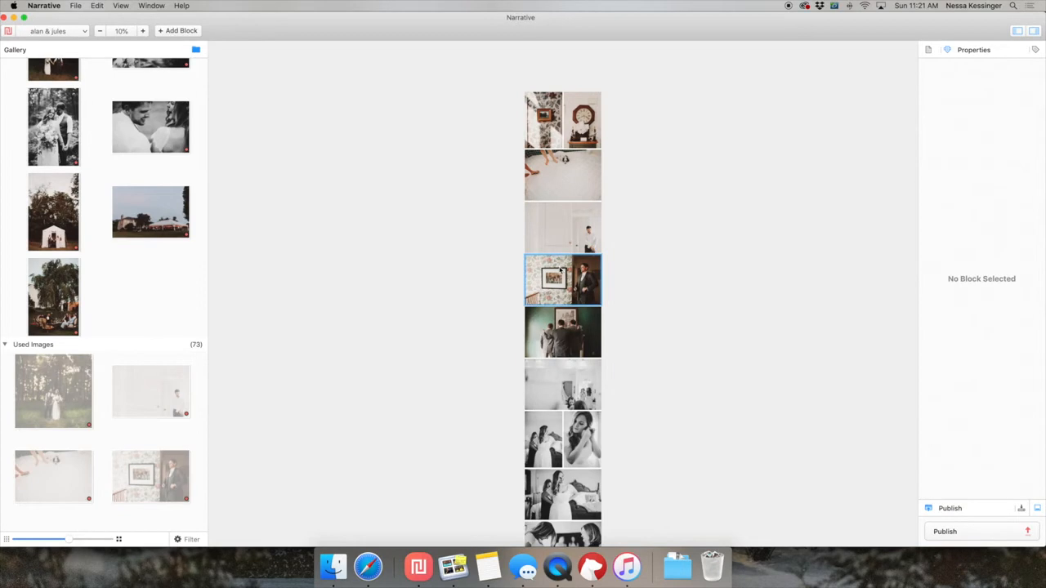
Review the photo sequence from the getting-ready images through the ceremony and couple portraits to the blue night tent photo.
{"action": "scroll", "coordinate": [561, 269], "scroll_direction": "down", "scroll_amount": 3}
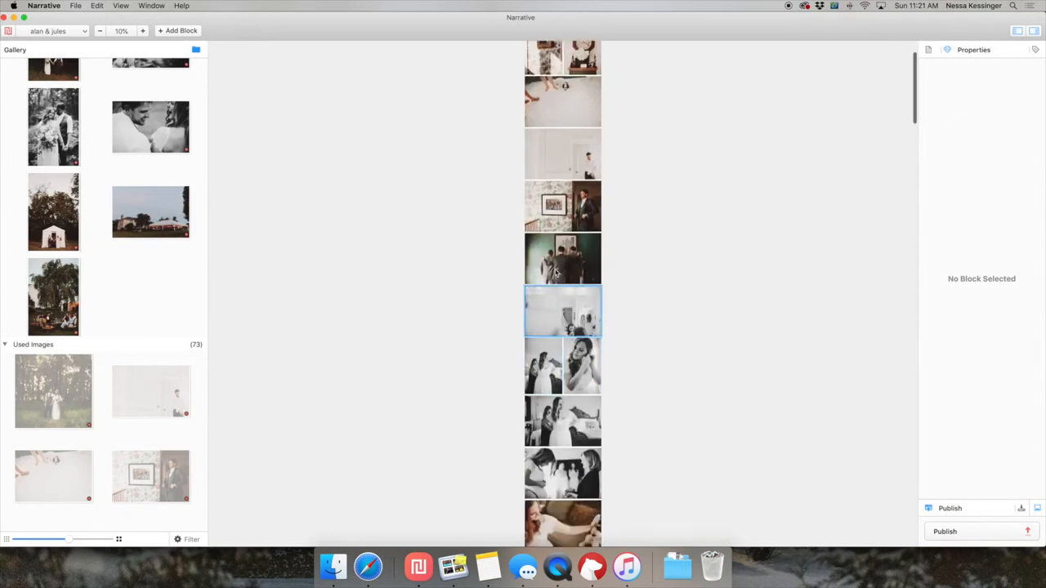
{"action": "scroll", "coordinate": [556, 274], "scroll_direction": "down", "scroll_amount": 10}
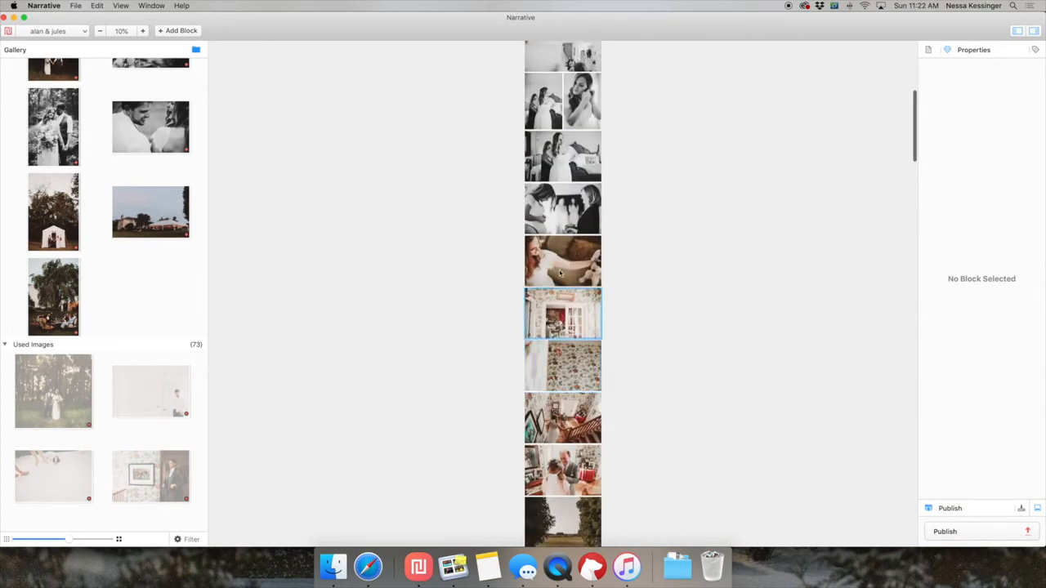
{"action": "scroll", "coordinate": [556, 260], "scroll_direction": "down", "scroll_amount": 2}
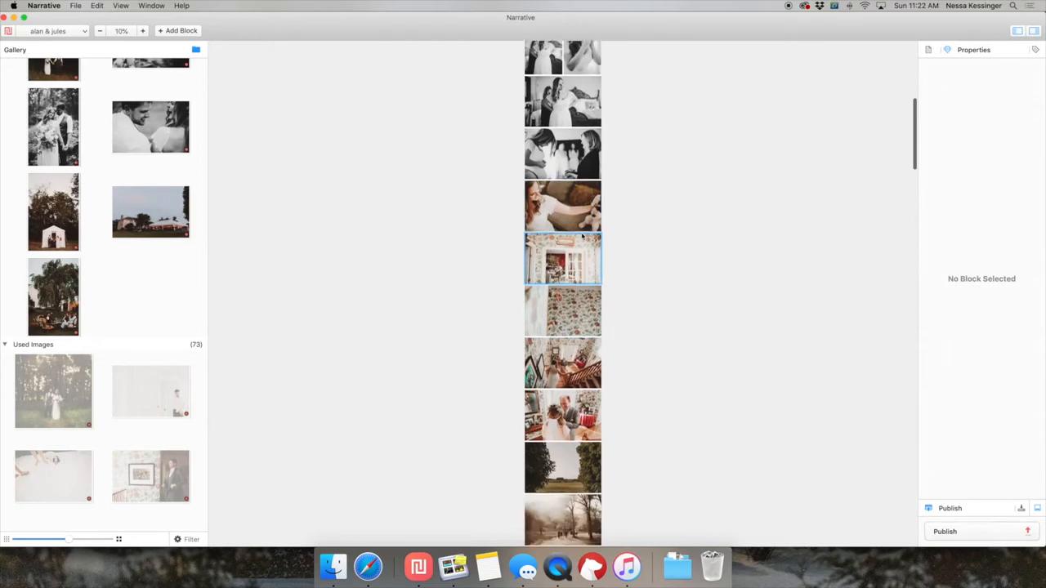
{"action": "scroll", "coordinate": [577, 389], "scroll_direction": "down", "scroll_amount": 1}
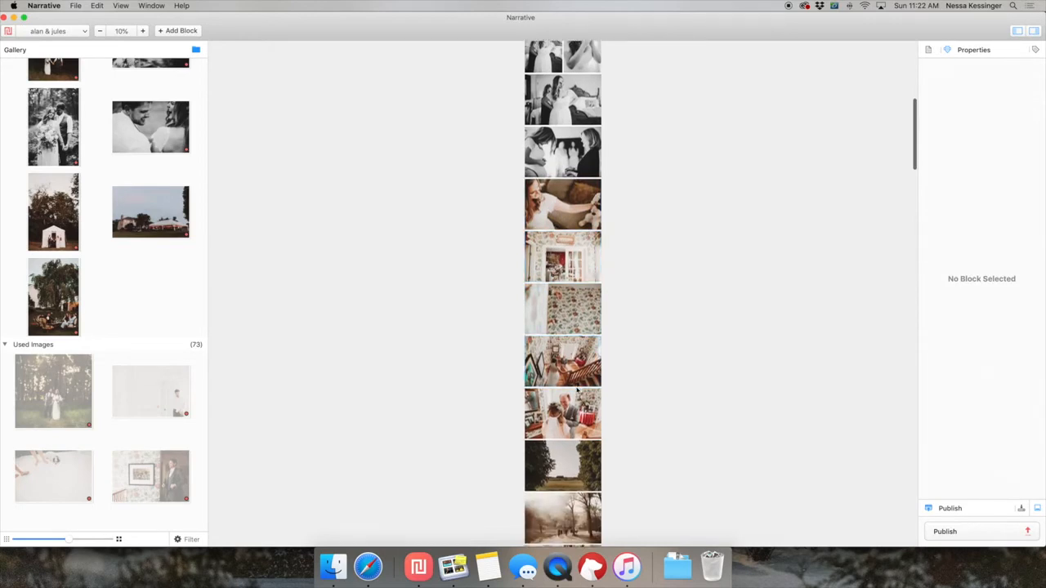
{"action": "scroll", "coordinate": [577, 393], "scroll_direction": "down", "scroll_amount": 5}
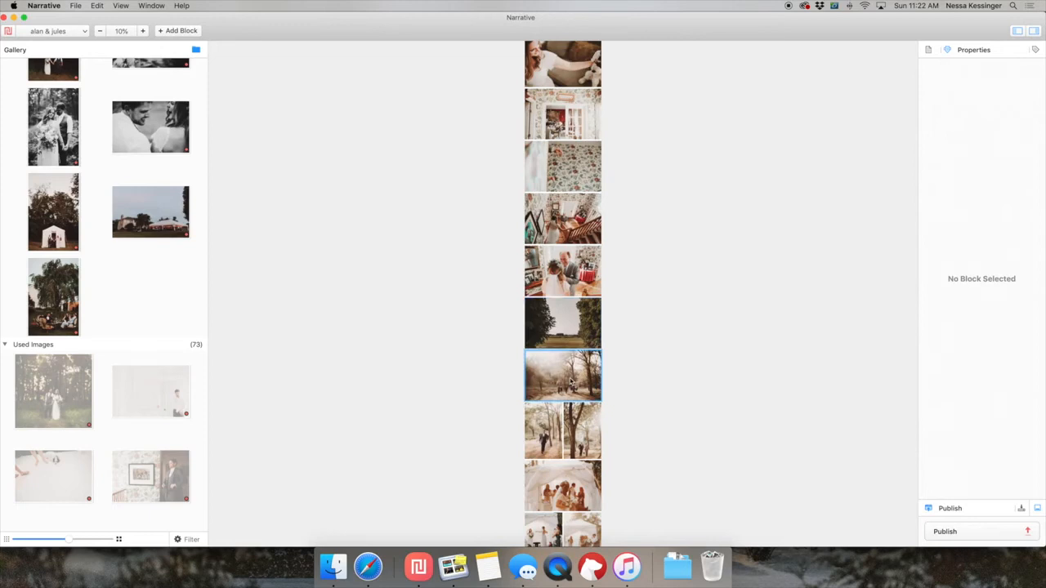
{"action": "scroll", "coordinate": [571, 383], "scroll_direction": "down", "scroll_amount": 4}
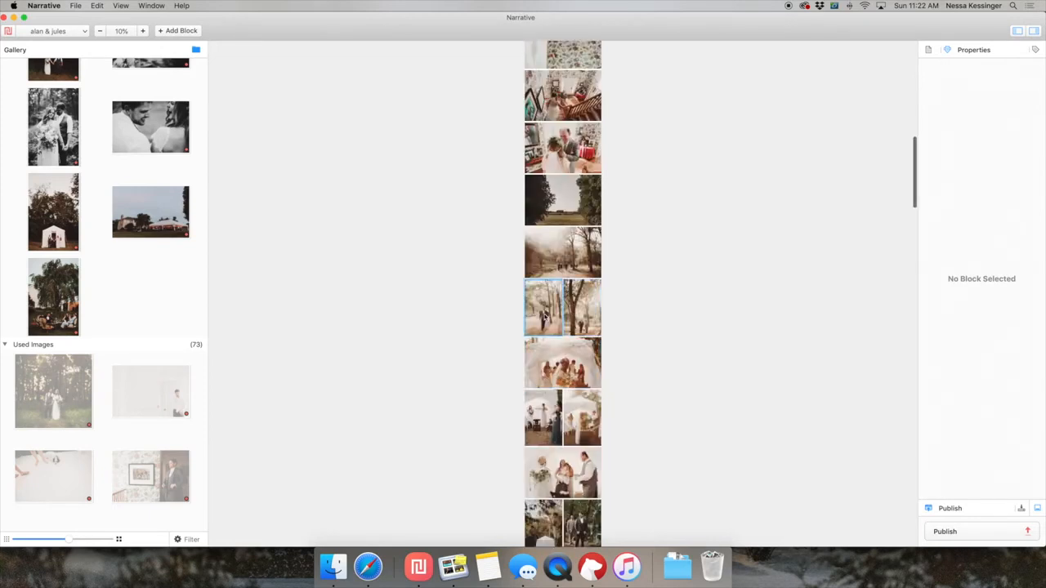
{"action": "scroll", "coordinate": [568, 331], "scroll_direction": "down", "scroll_amount": 2}
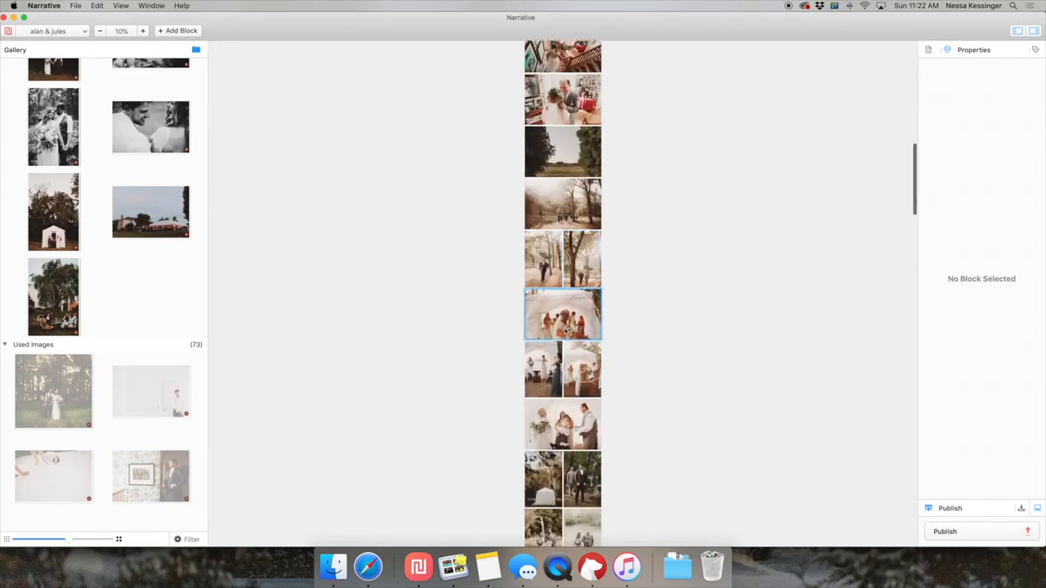
{"action": "scroll", "coordinate": [604, 281], "scroll_direction": "down", "scroll_amount": 6}
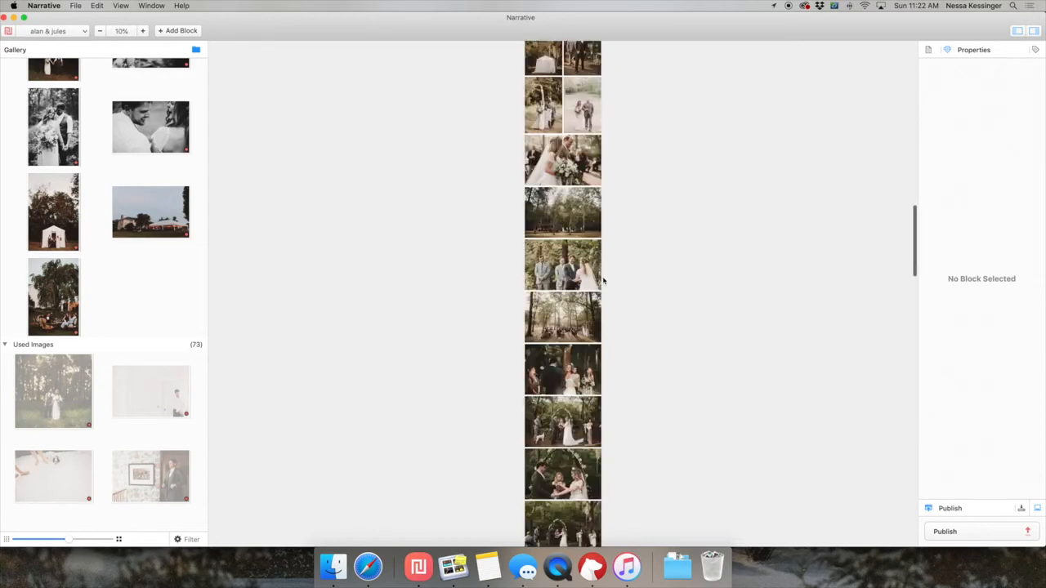
{"action": "scroll", "coordinate": [604, 281], "scroll_direction": "down", "scroll_amount": 8}
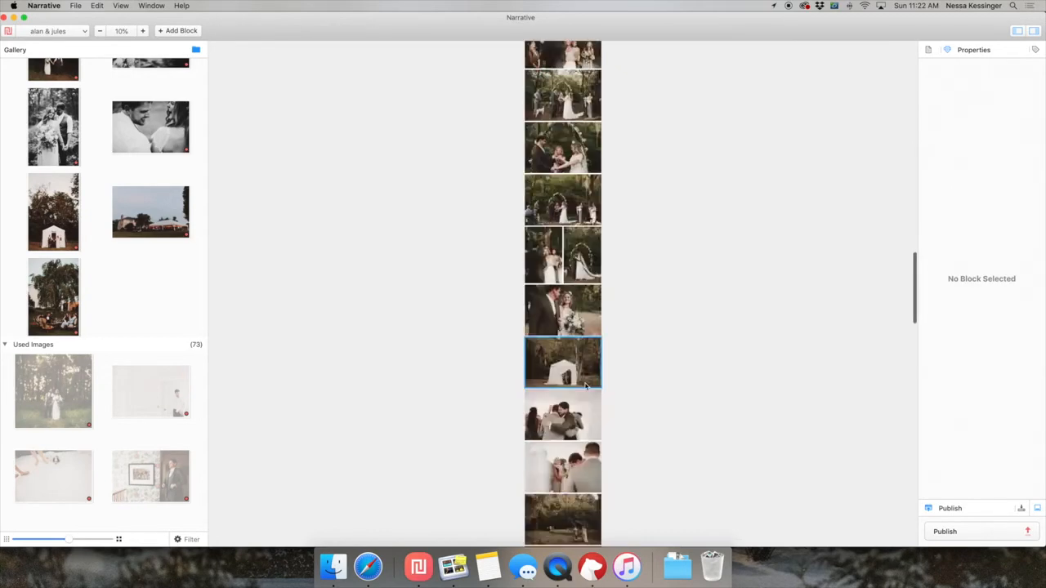
{"action": "scroll", "coordinate": [582, 443], "scroll_direction": "down", "scroll_amount": 10}
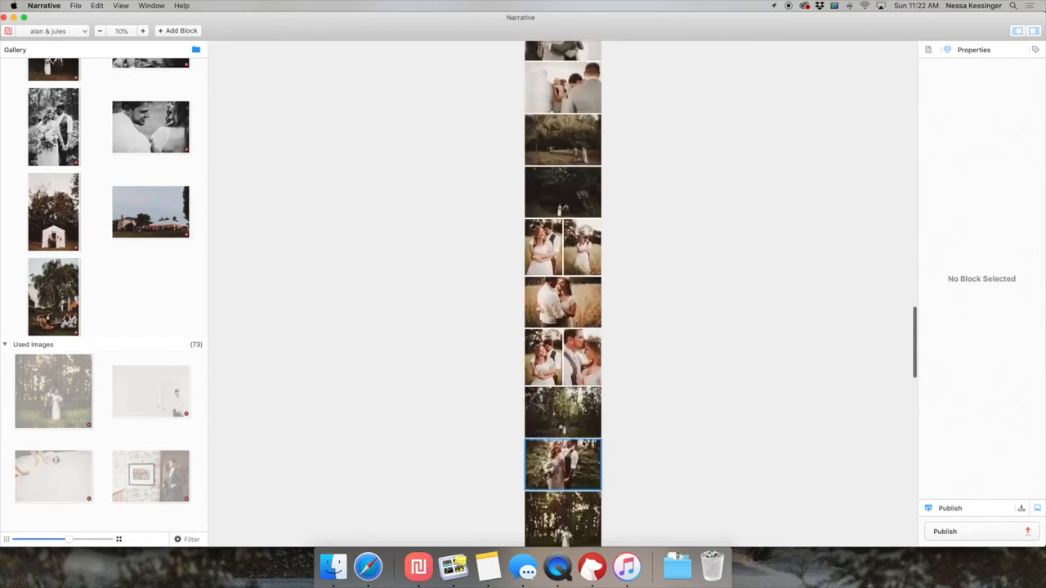
{"action": "scroll", "coordinate": [576, 327], "scroll_direction": "down", "scroll_amount": 5}
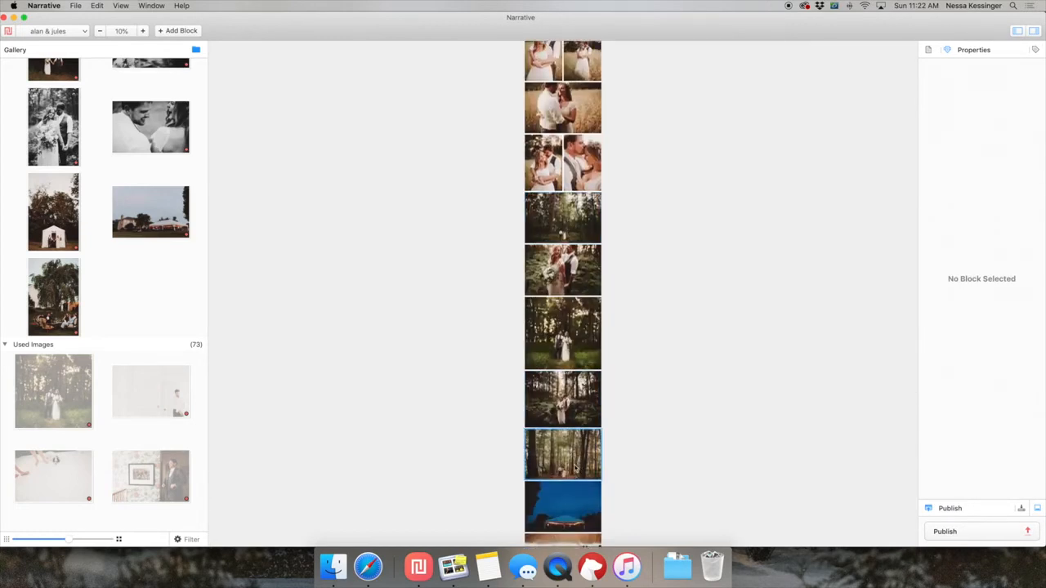
Move the wide photo of the couple among tall forest trees above the backlit woodland portrait preceding the blue night tent photo.
{"action": "left_click_drag", "start_coordinate": [574, 468], "coordinate": [568, 411]}
{"action": "scroll", "coordinate": [631, 426], "scroll_direction": "down", "scroll_amount": 1}
{"action": "scroll", "coordinate": [631, 427], "scroll_direction": "down", "scroll_amount": 3}
{"action": "left_click", "coordinate": [549, 372]}
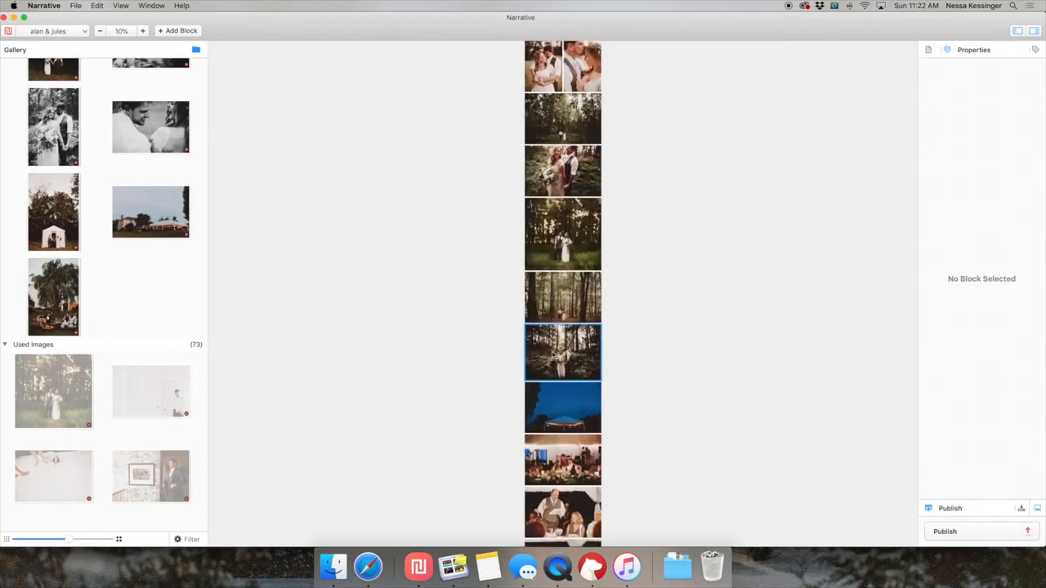